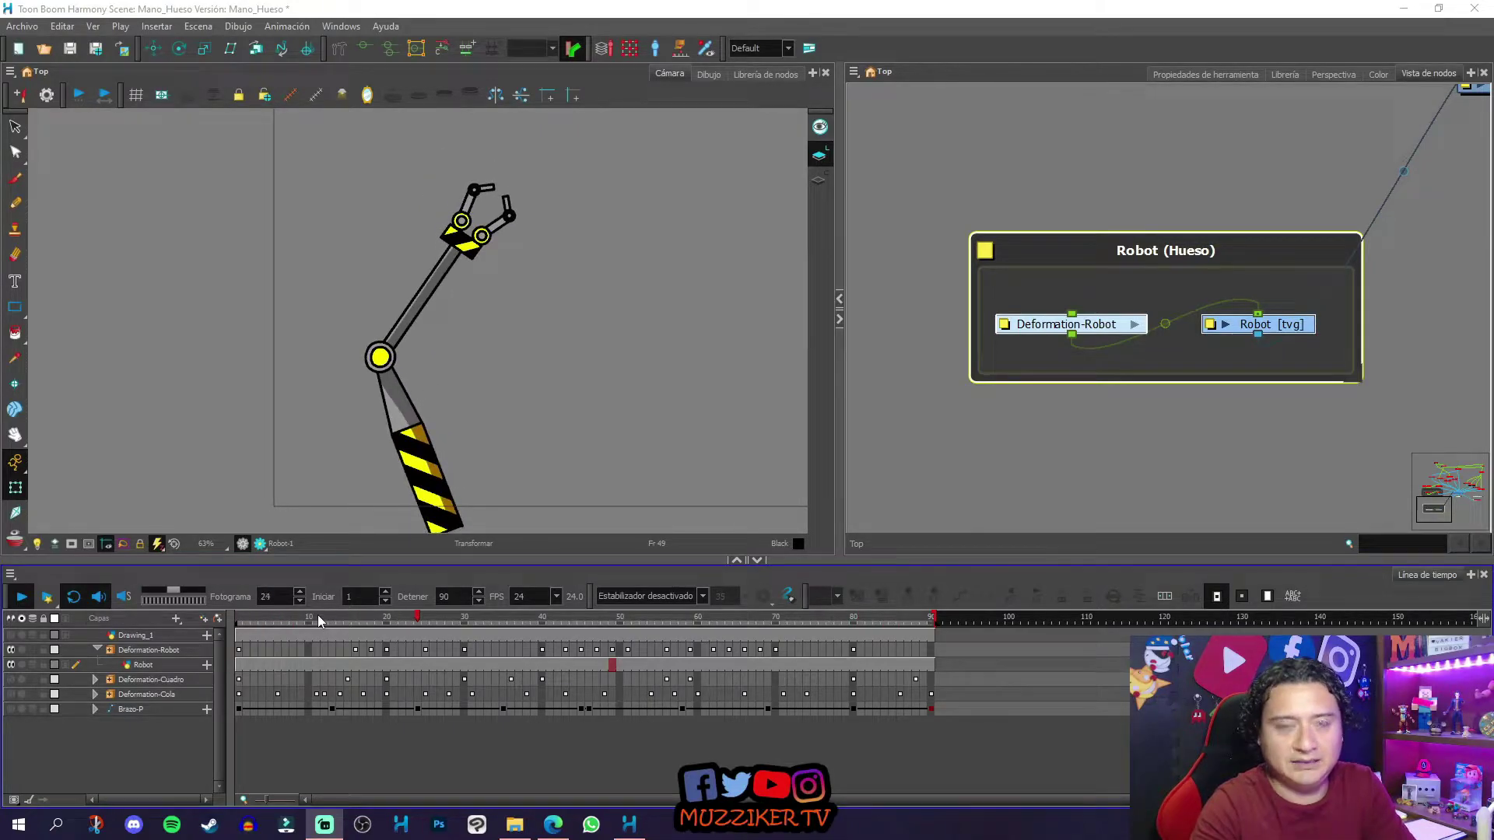
Step: Return to frame 1 and examine the Deformation-Robot and Robot nodes in the Robot (Hueso) group
left_click(263, 619)
left_click_drag(250, 619, 220, 629)
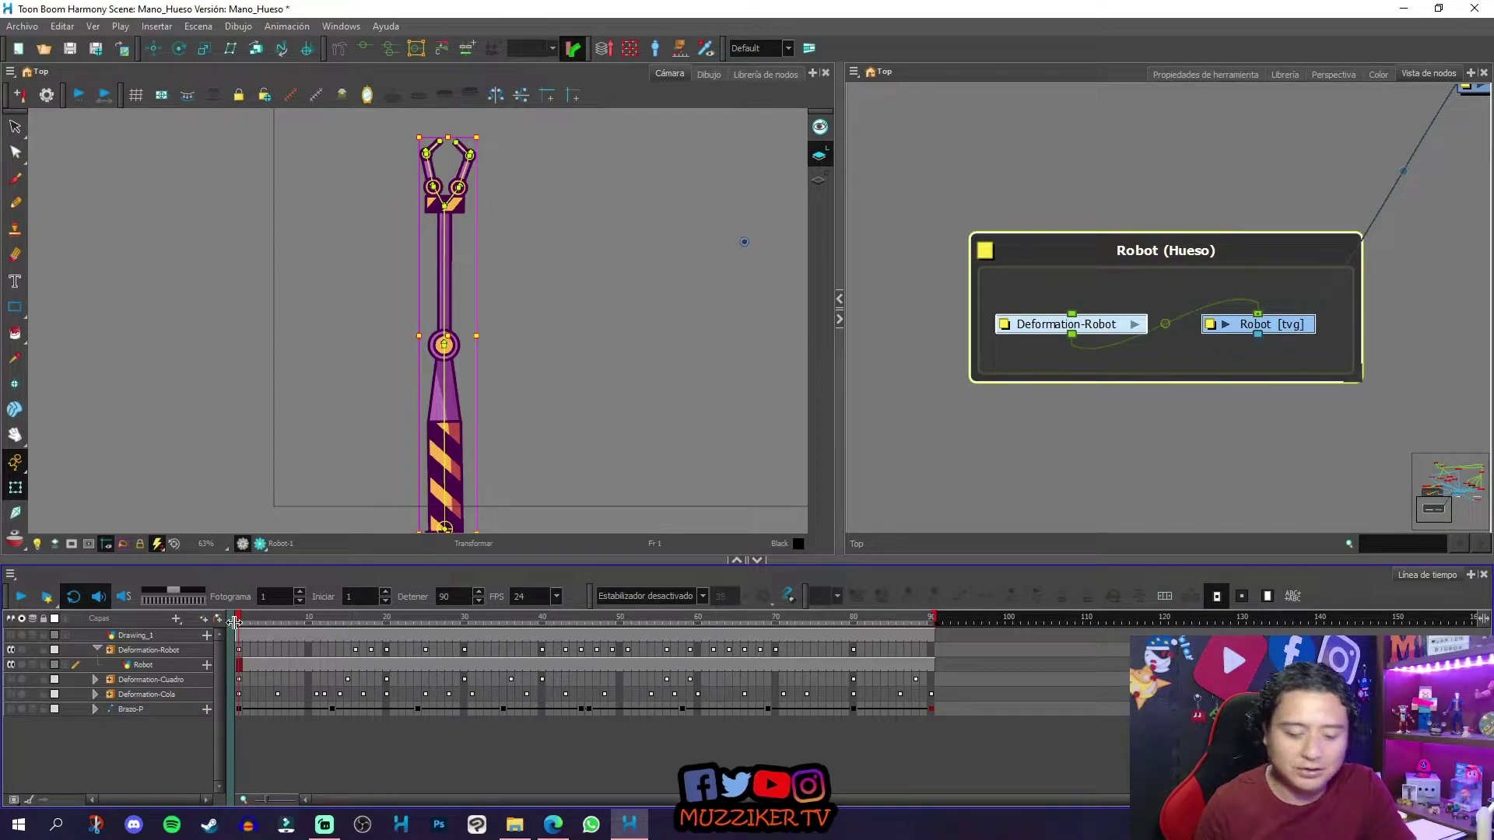
left_click_drag(1282, 325, 1278, 346)
left_click(1279, 391)
left_click_drag(1093, 335, 1096, 335)
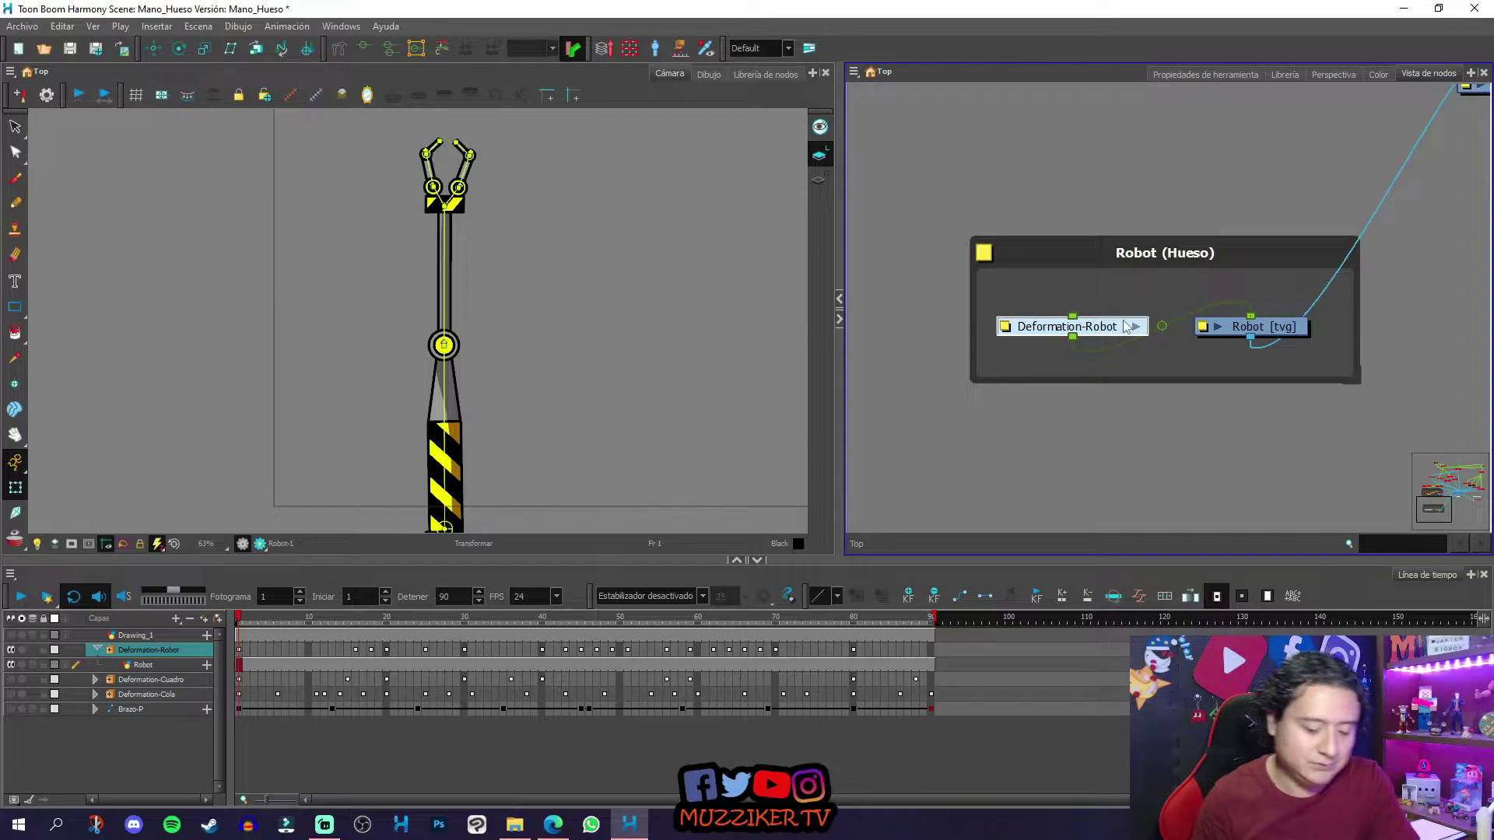
mouse_move(271, 621)
left_mouse_down()
mouse_move(239, 621)
mouse_move(374, 622)
mouse_move(227, 629)
mouse_move(439, 631)
mouse_move(266, 646)
left_mouse_up()
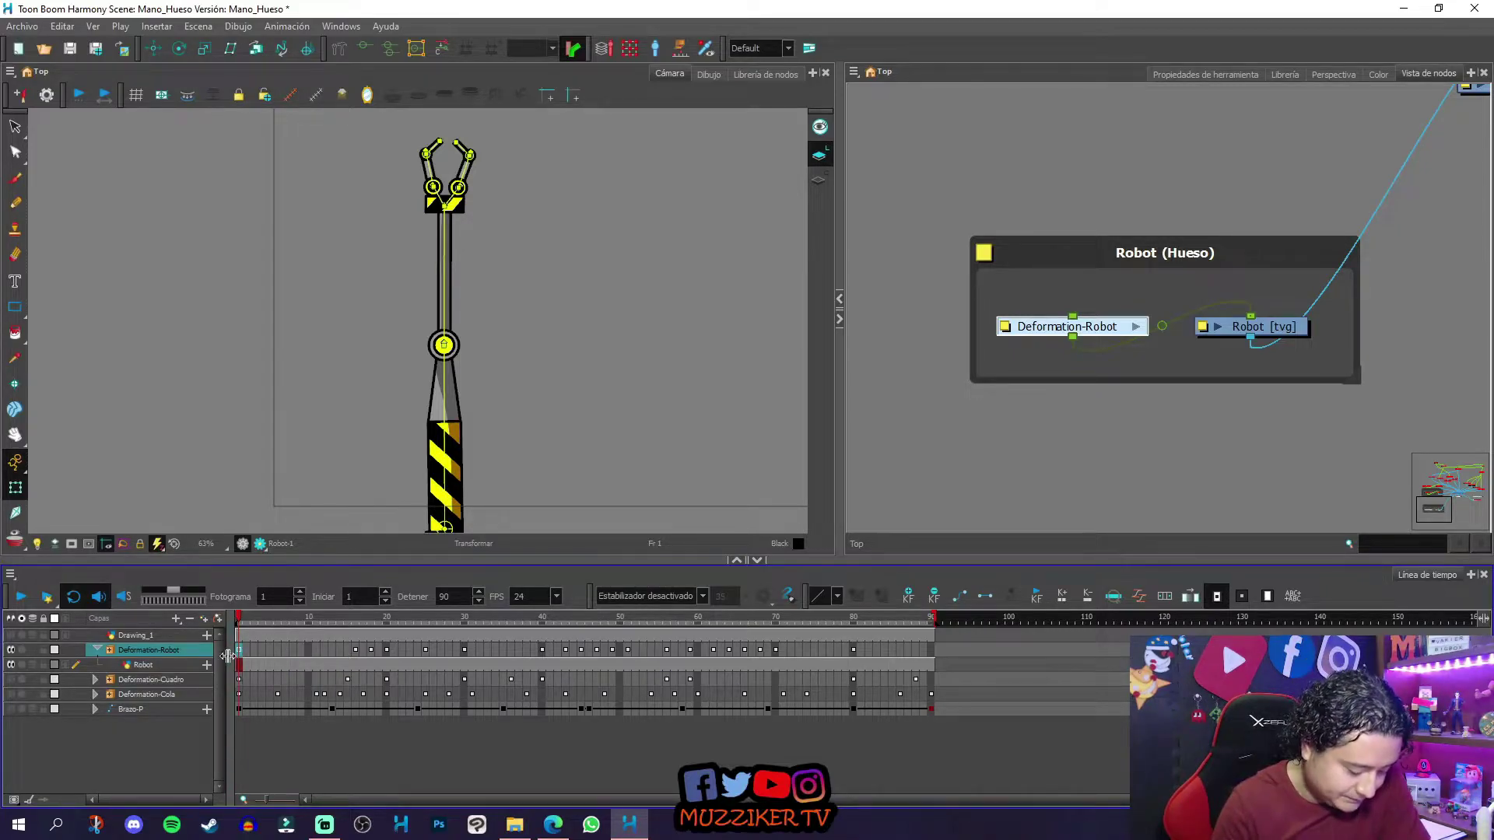
left_click_drag(245, 620, 294, 627)
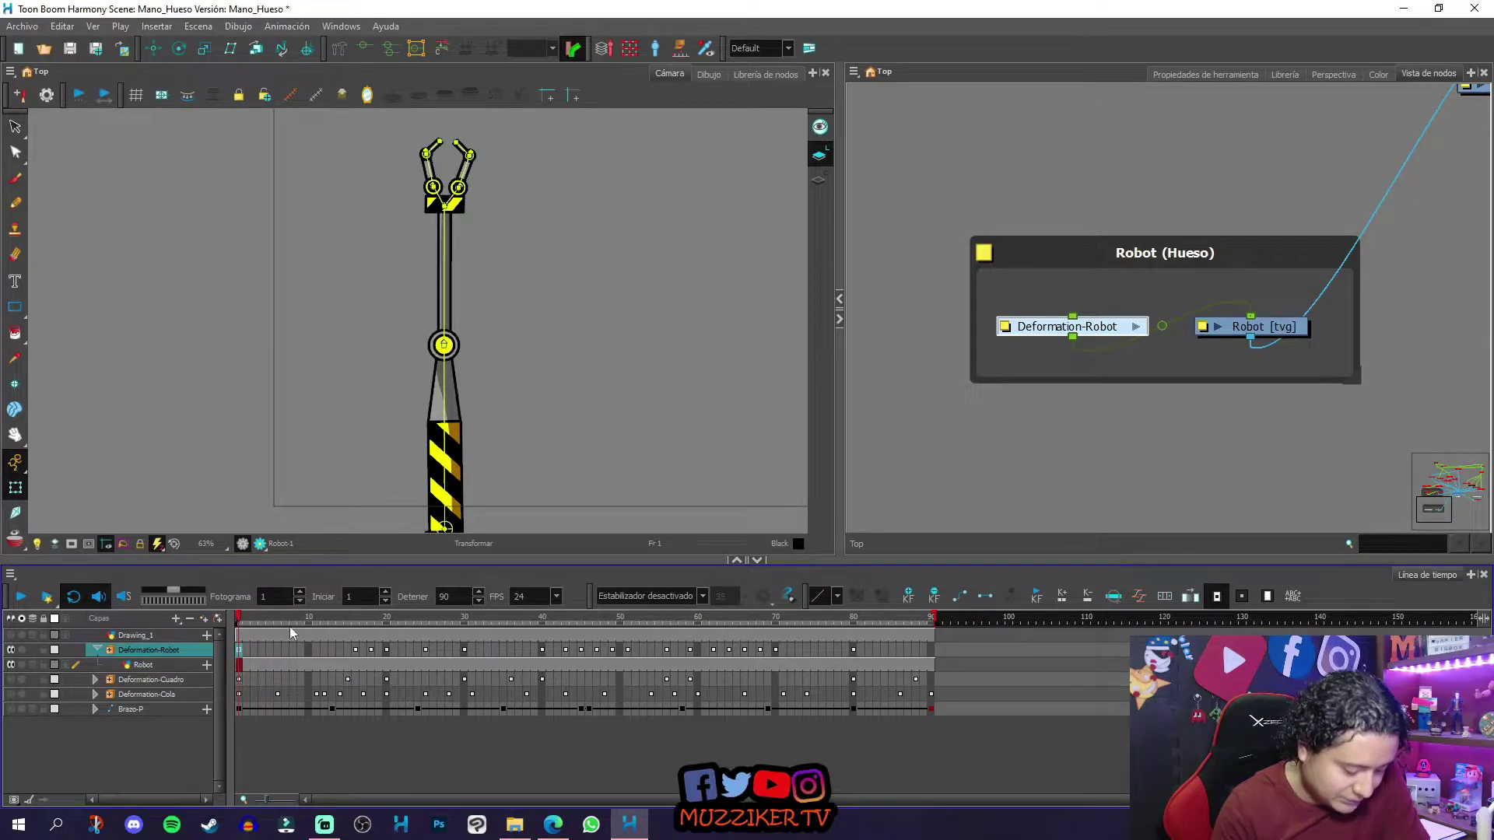
Step: Try to resize the Robot drawing horizontally apart from its bones on frame 1, and undo the changes
left_click(161, 663)
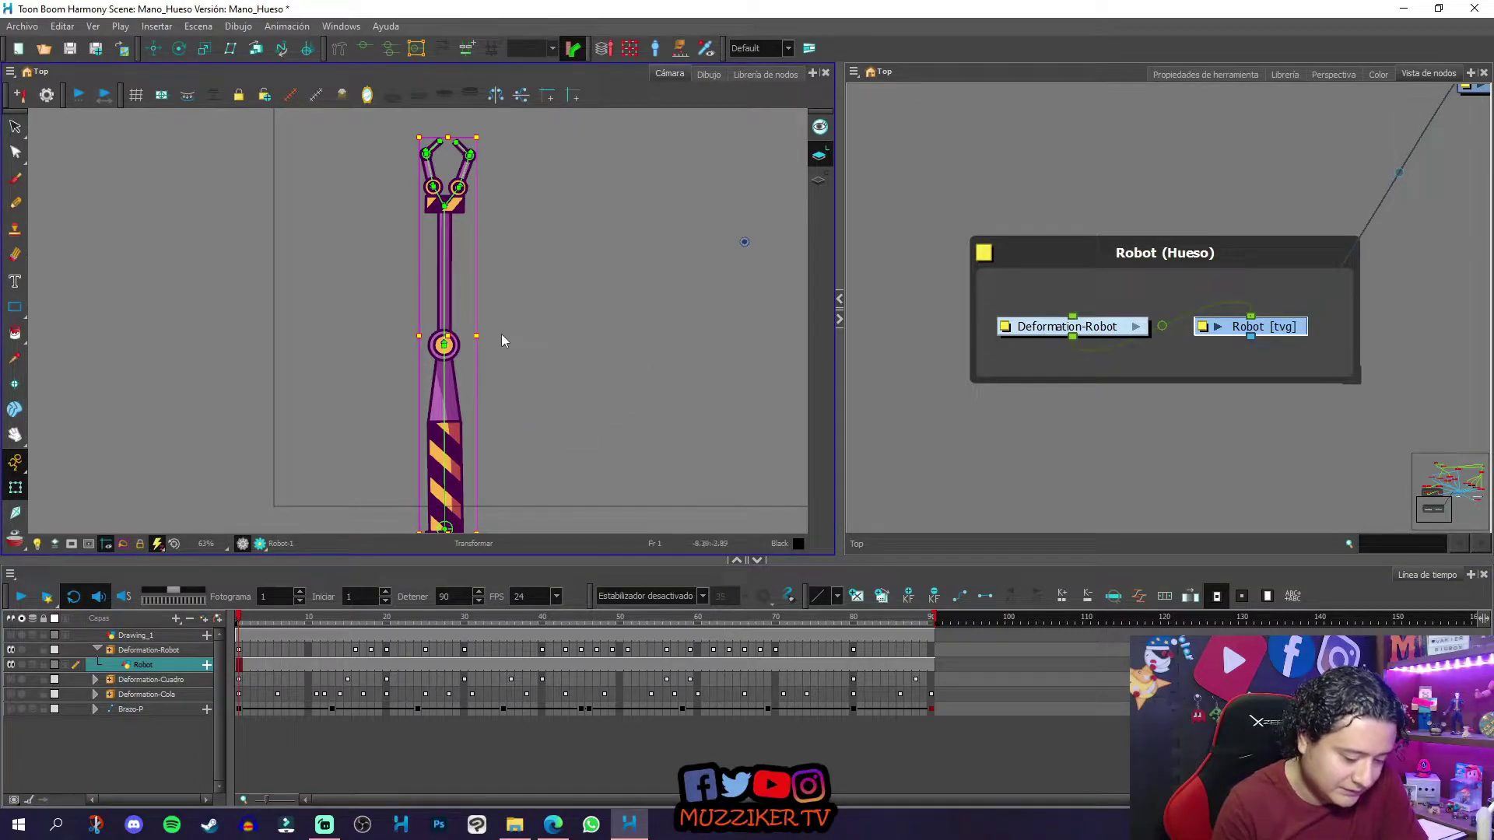
left_click_drag(478, 335, 703, 380)
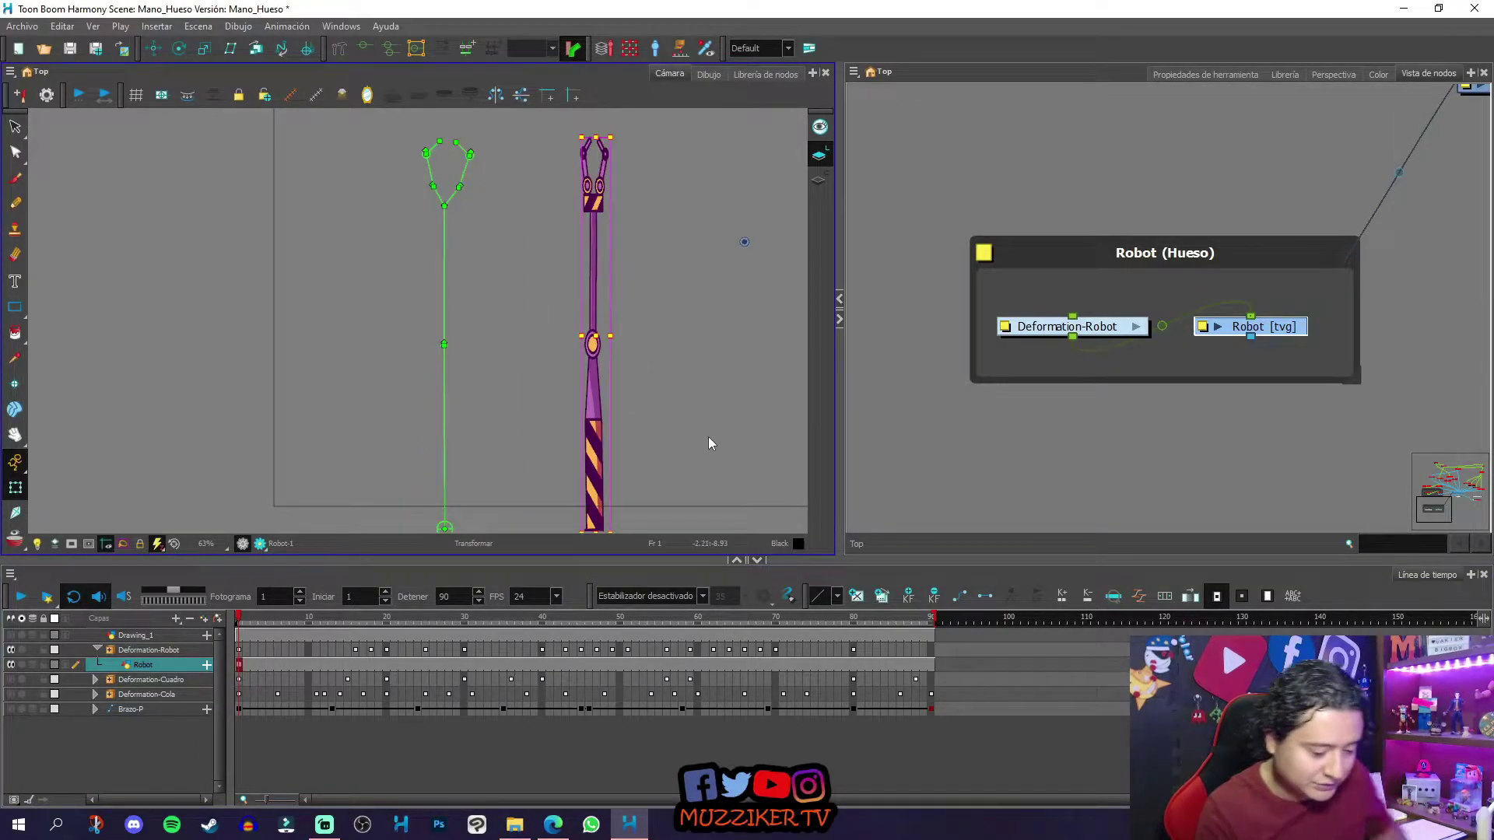
key("ctrl+z")
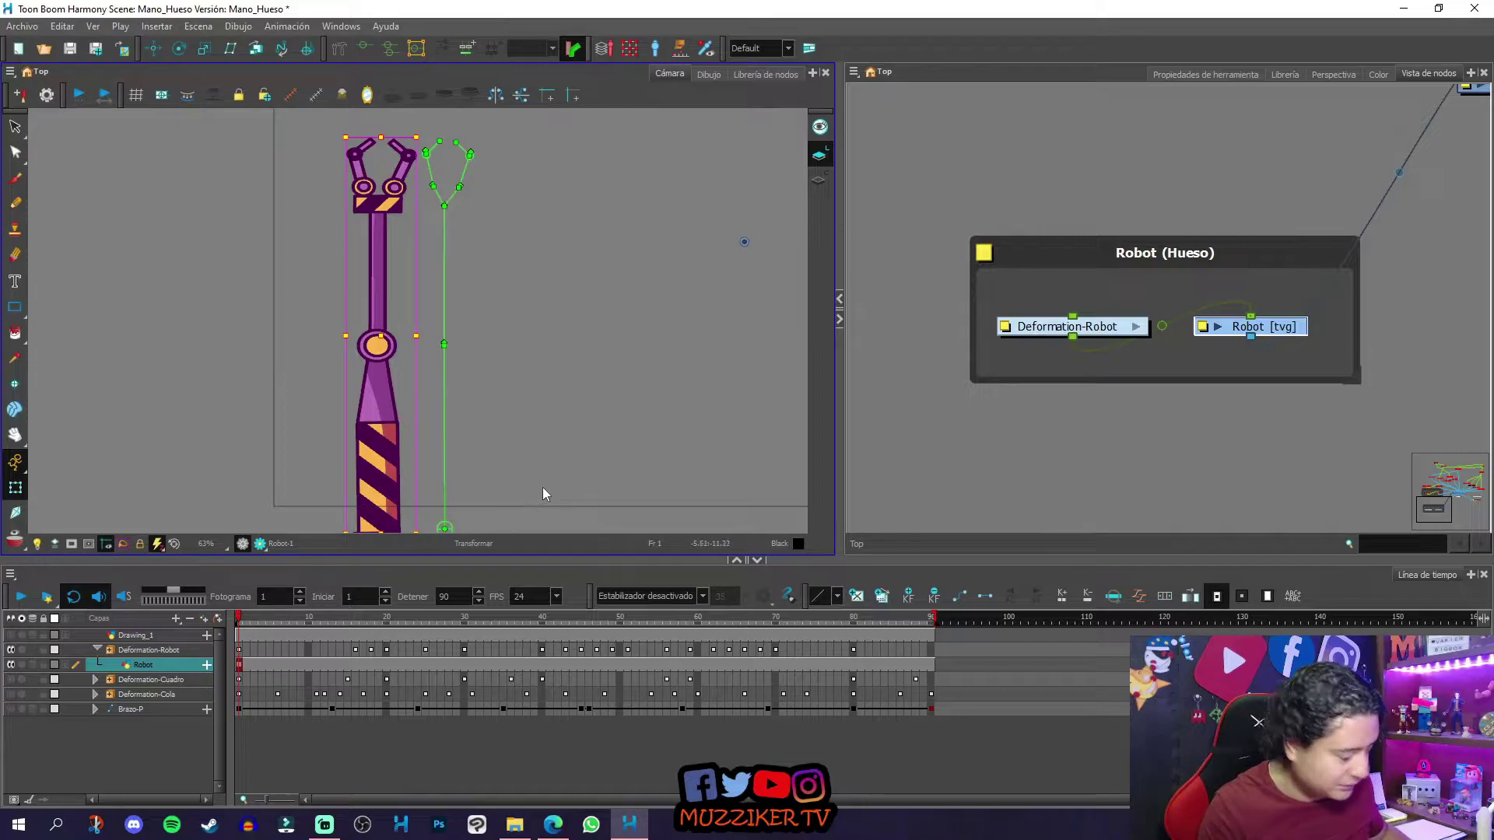
key("ctrl+z")
key("ctrl+z")
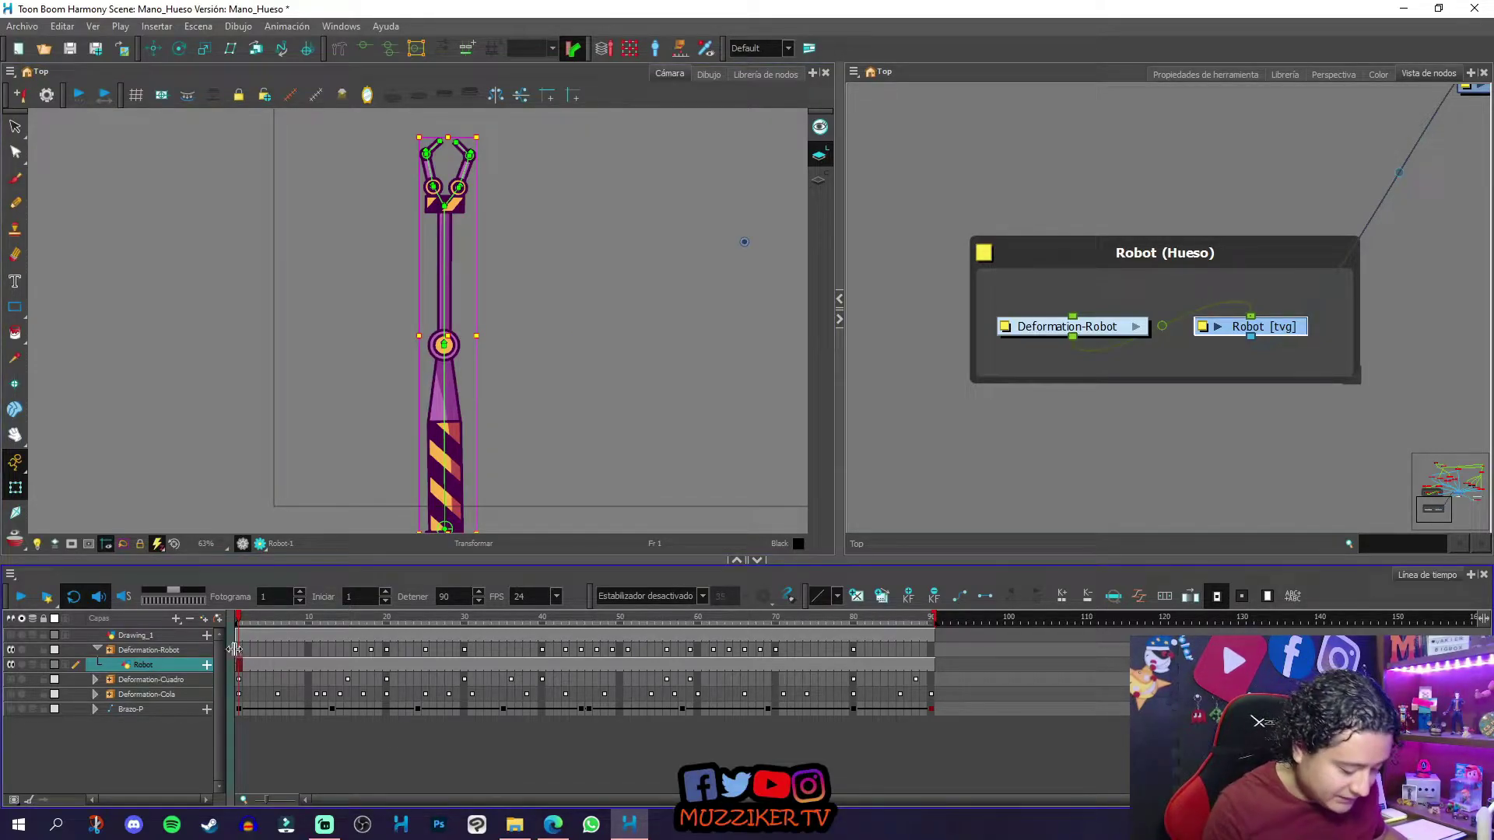
Step: Compare the Deformation-Robot and Robot layers at the start of the timeline, checking the arm's pose on frames 1 and 4
left_click(201, 652)
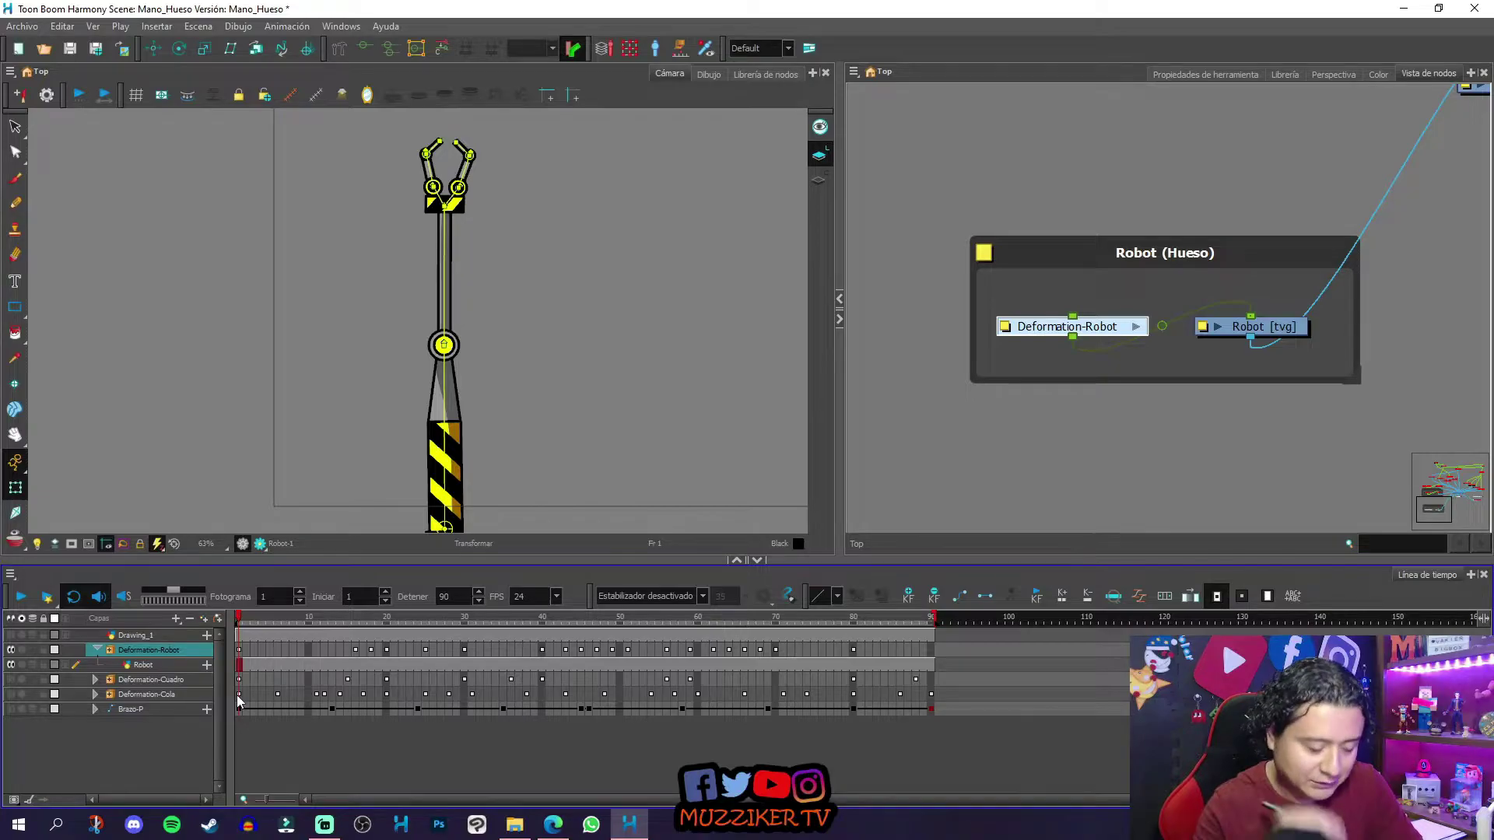
left_click_drag(268, 615, 238, 620)
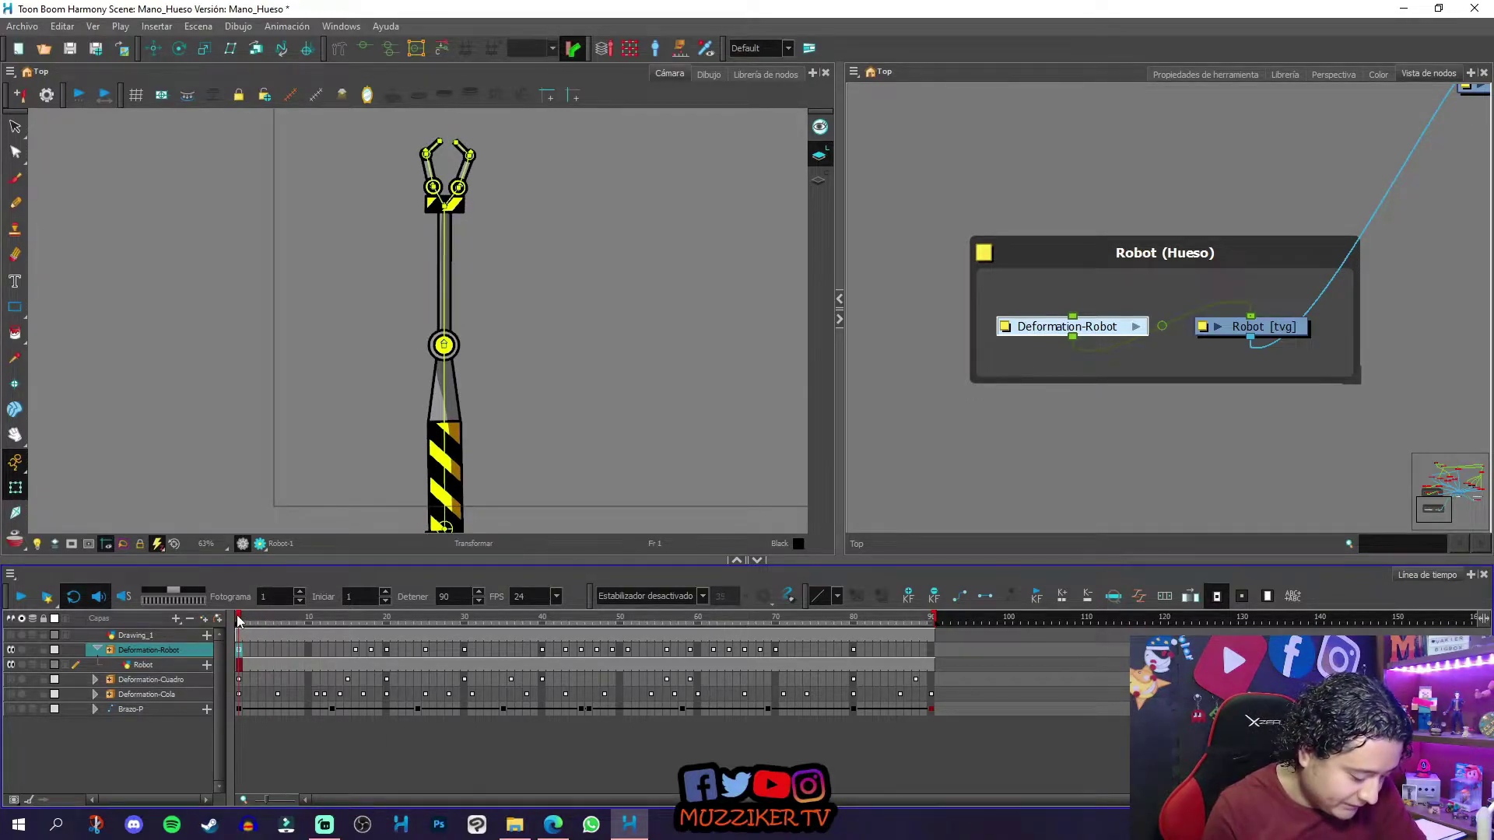
left_click(179, 666)
left_click(175, 649)
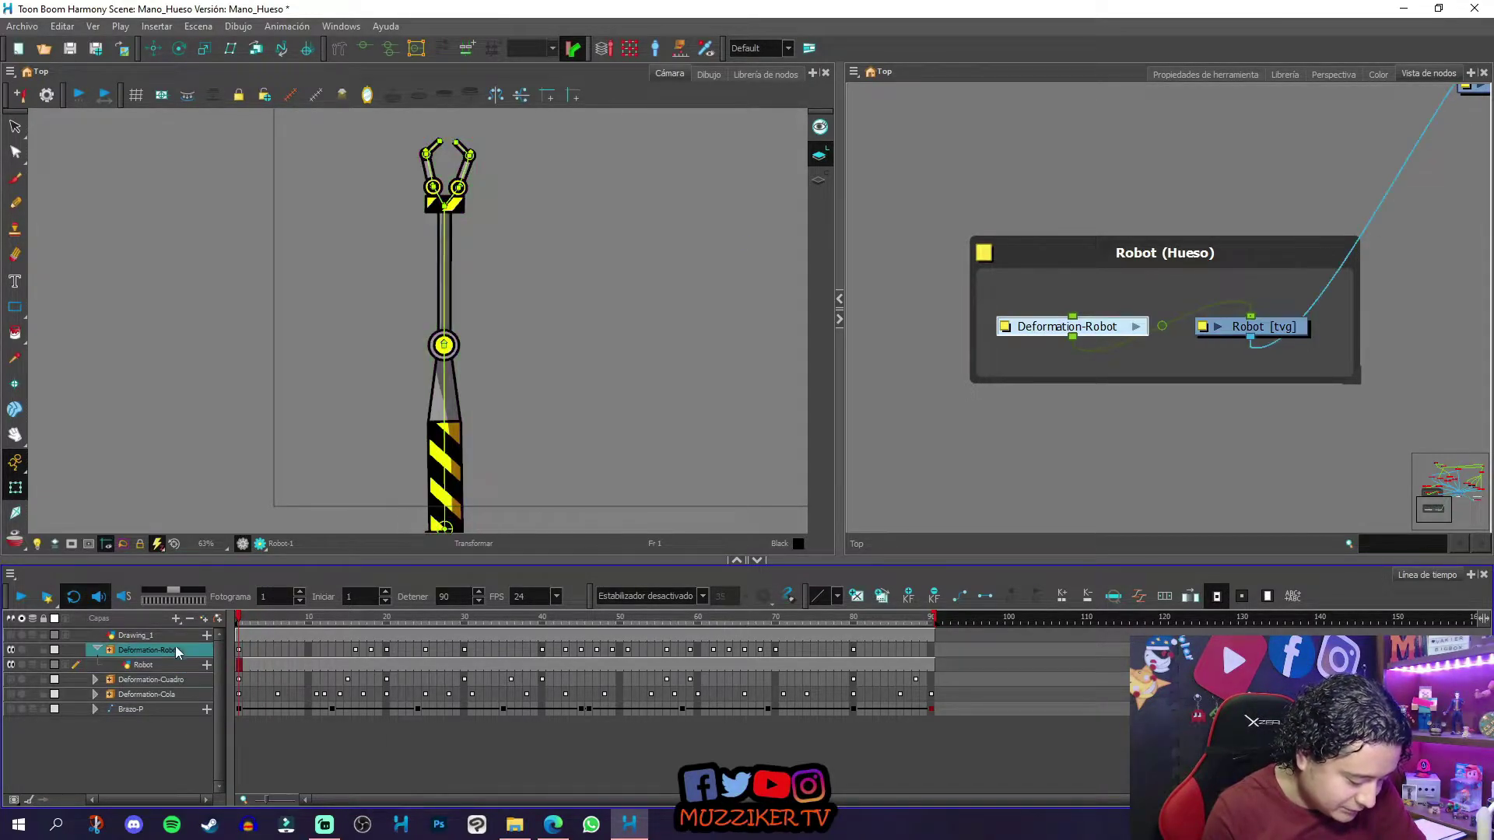
left_click_drag(239, 620, 262, 619)
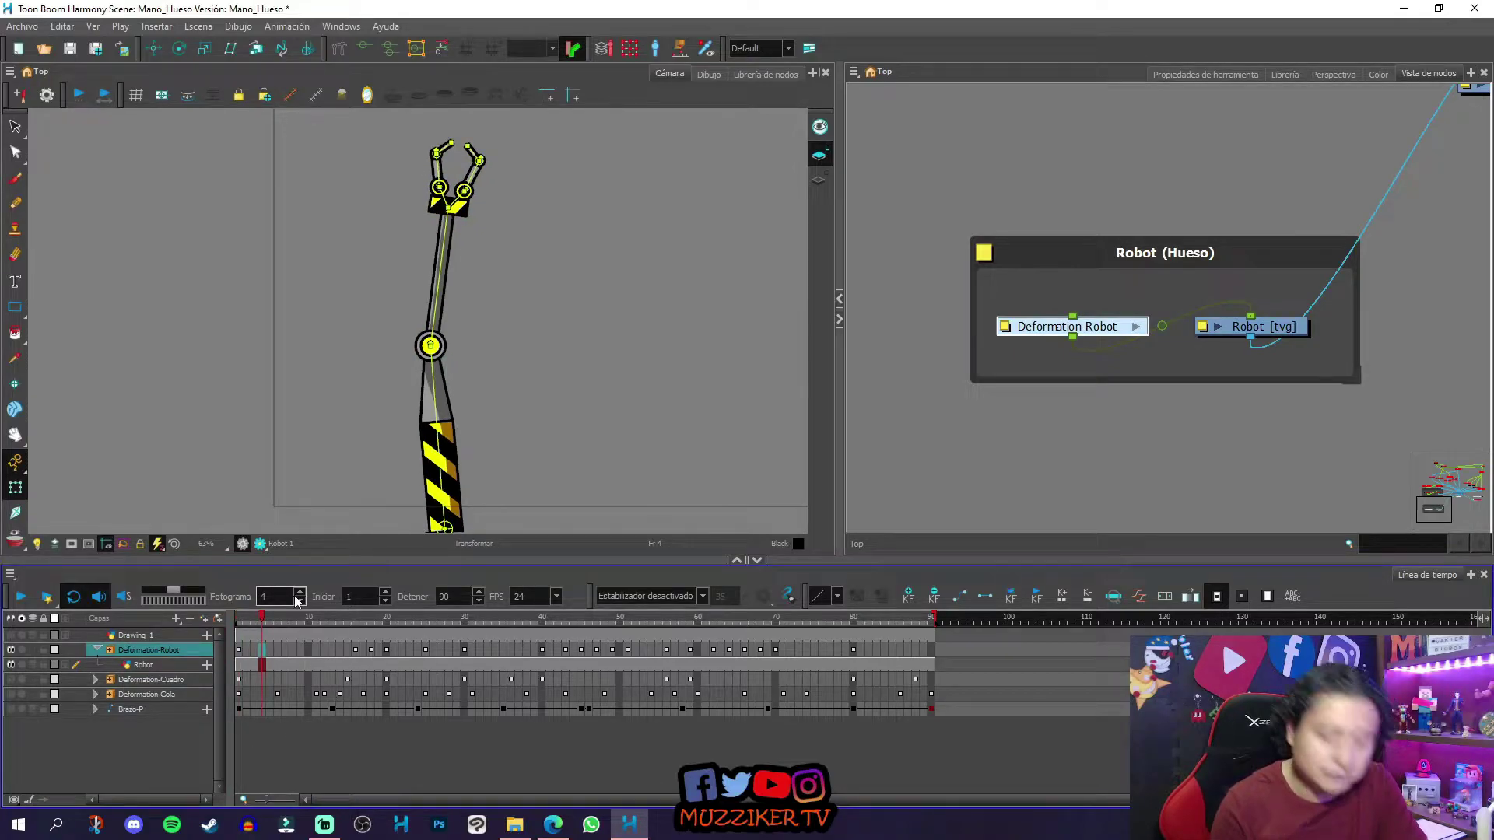
left_click(240, 620)
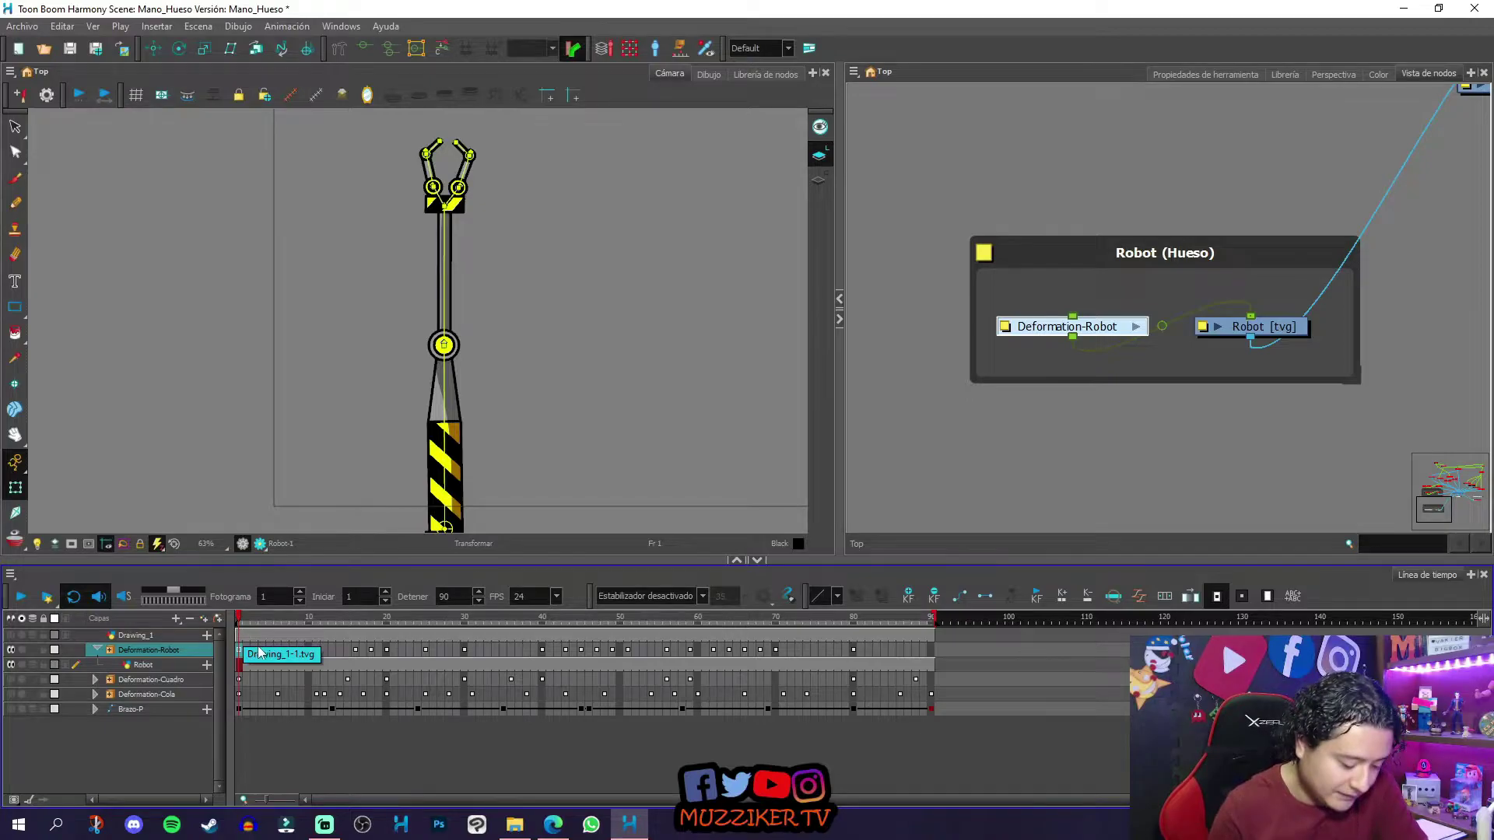
left_click(143, 664)
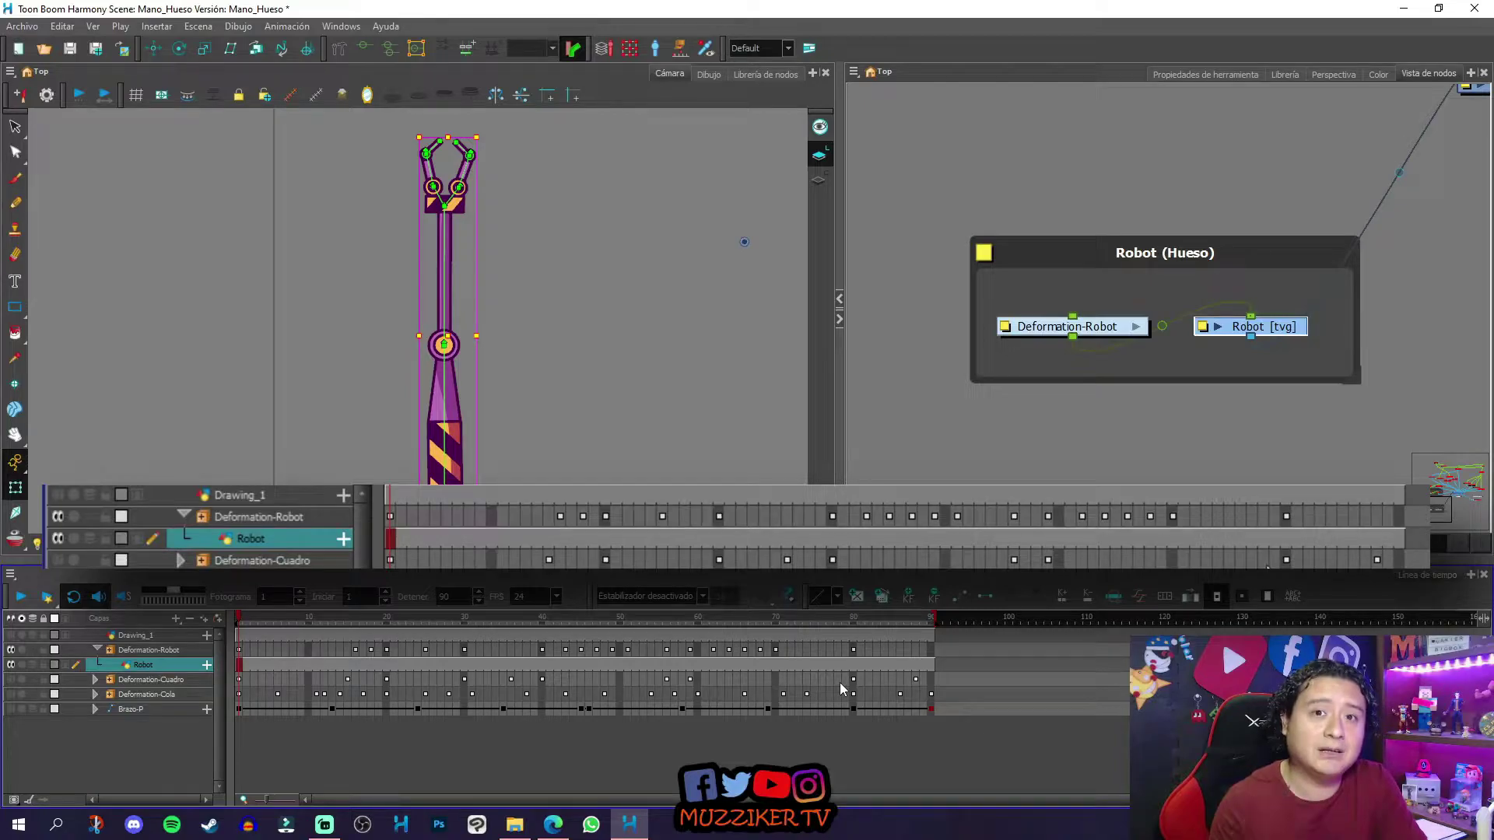
mouse_move(242, 619)
left_mouse_down()
mouse_move(924, 627)
mouse_move(240, 618)
left_mouse_up()
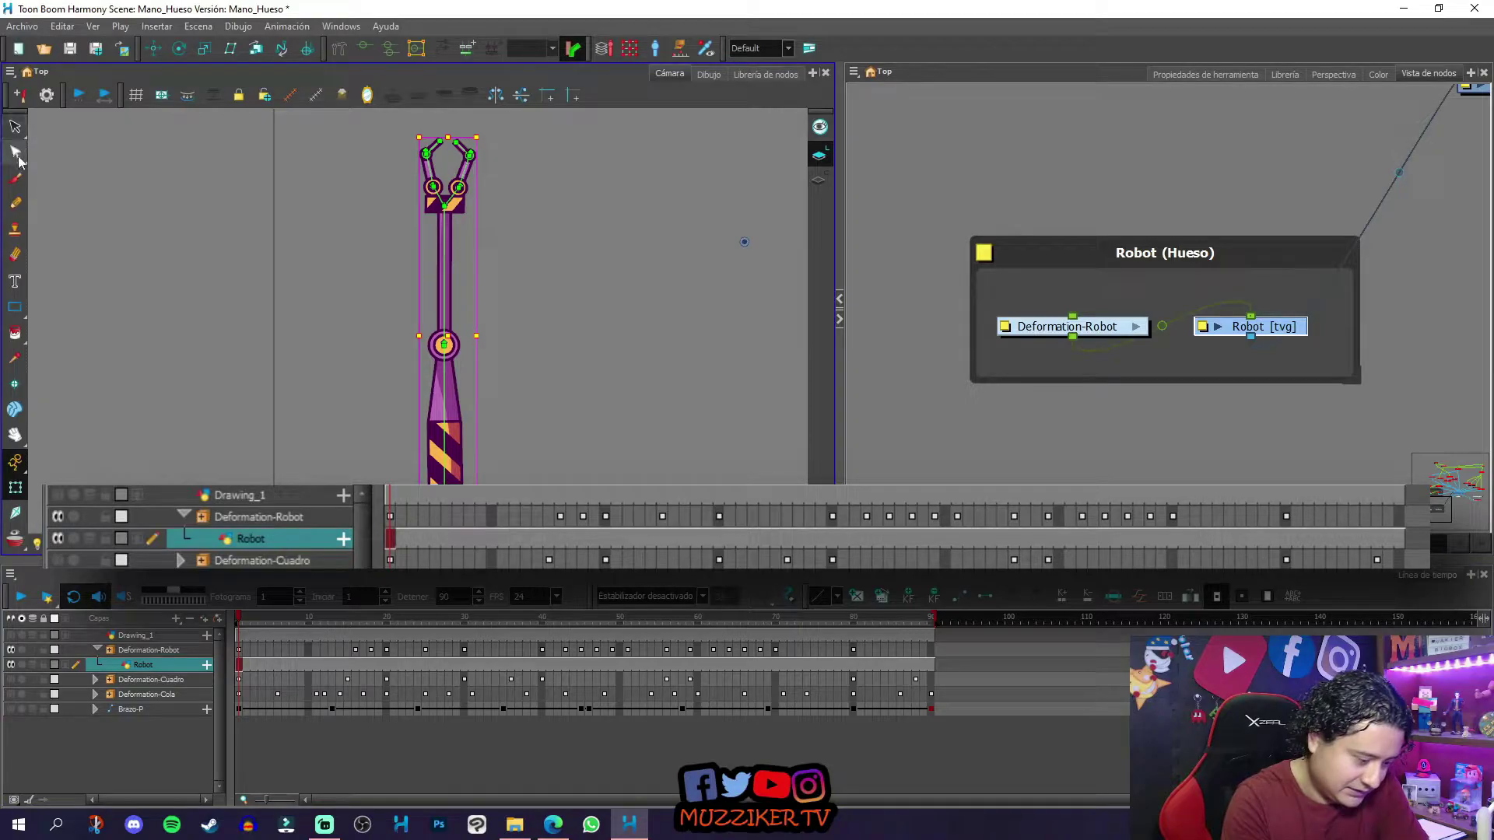
Step: Examine the Deformation-Robot layer's keyframes against the Robot layer and scrub the arm animation from frame 1 to frame 27
left_click(16, 203)
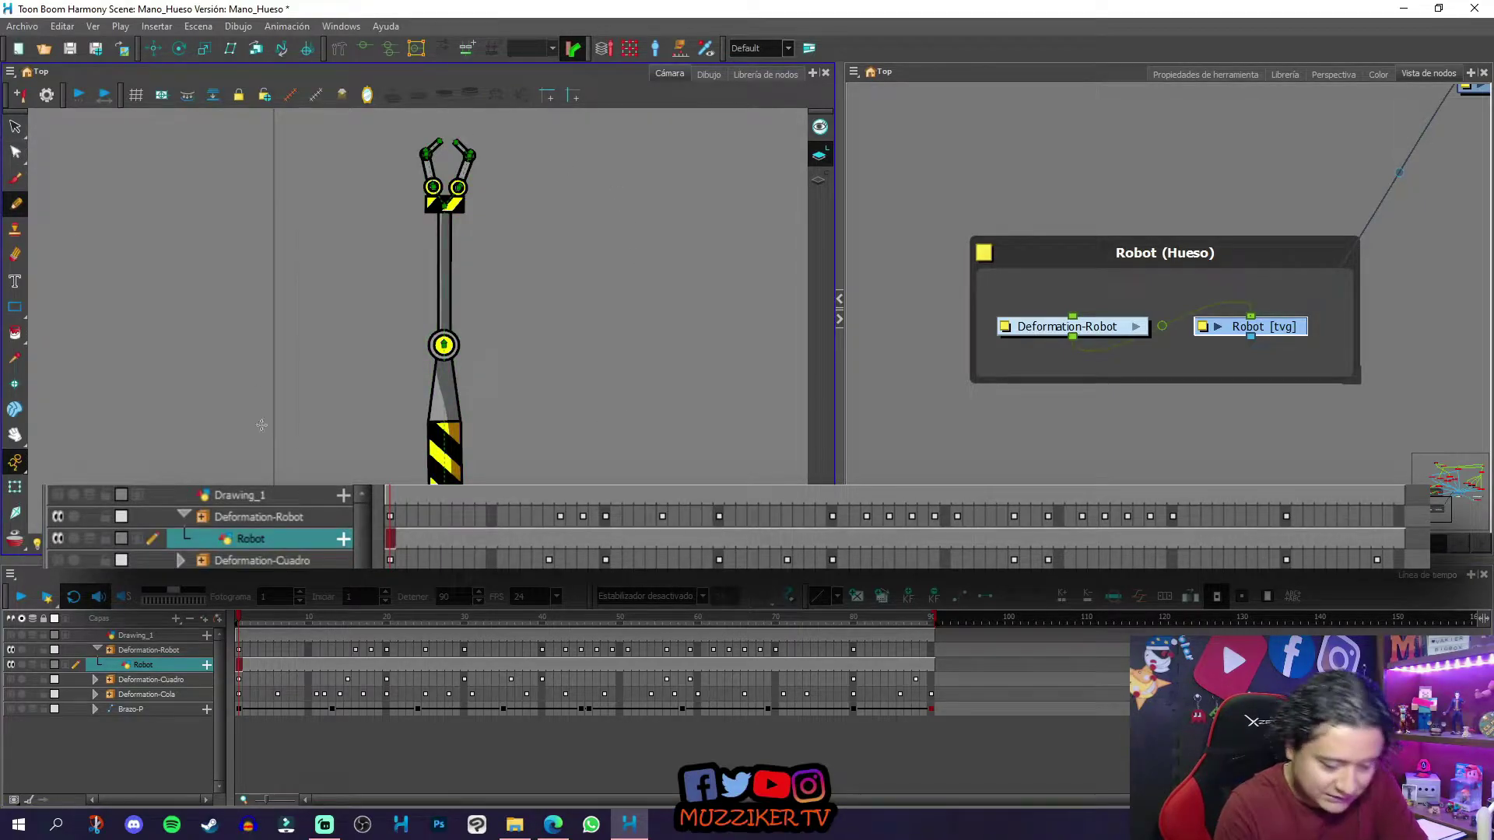
left_click(278, 520)
left_click(257, 622)
left_click(391, 516)
left_click(561, 515)
left_click(583, 516)
left_click(605, 516)
left_click(662, 516)
left_click(718, 516)
left_click(407, 620)
left_click_drag(405, 620, 185, 679)
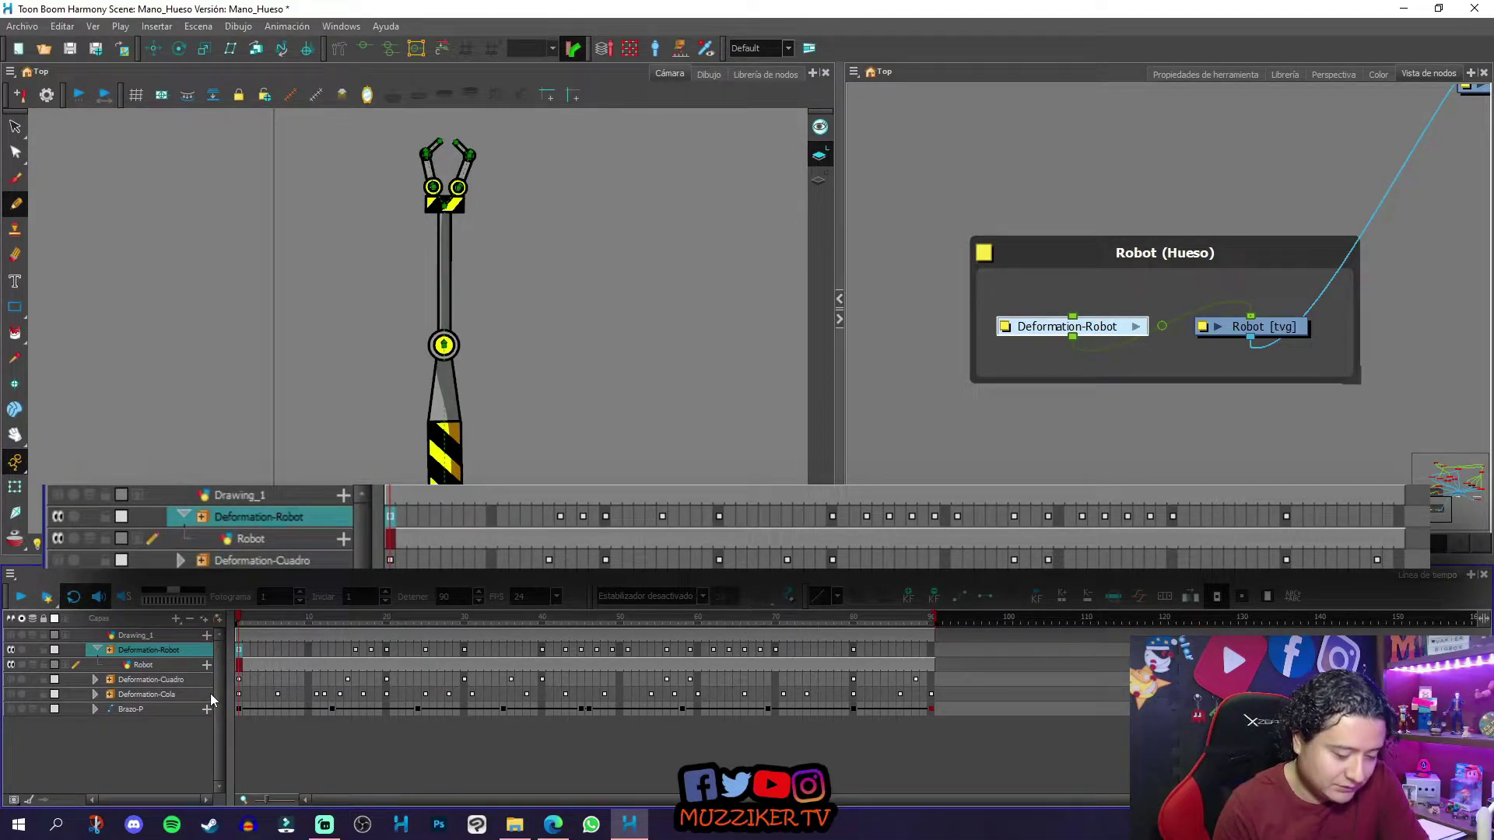
left_click_drag(276, 619, 440, 620)
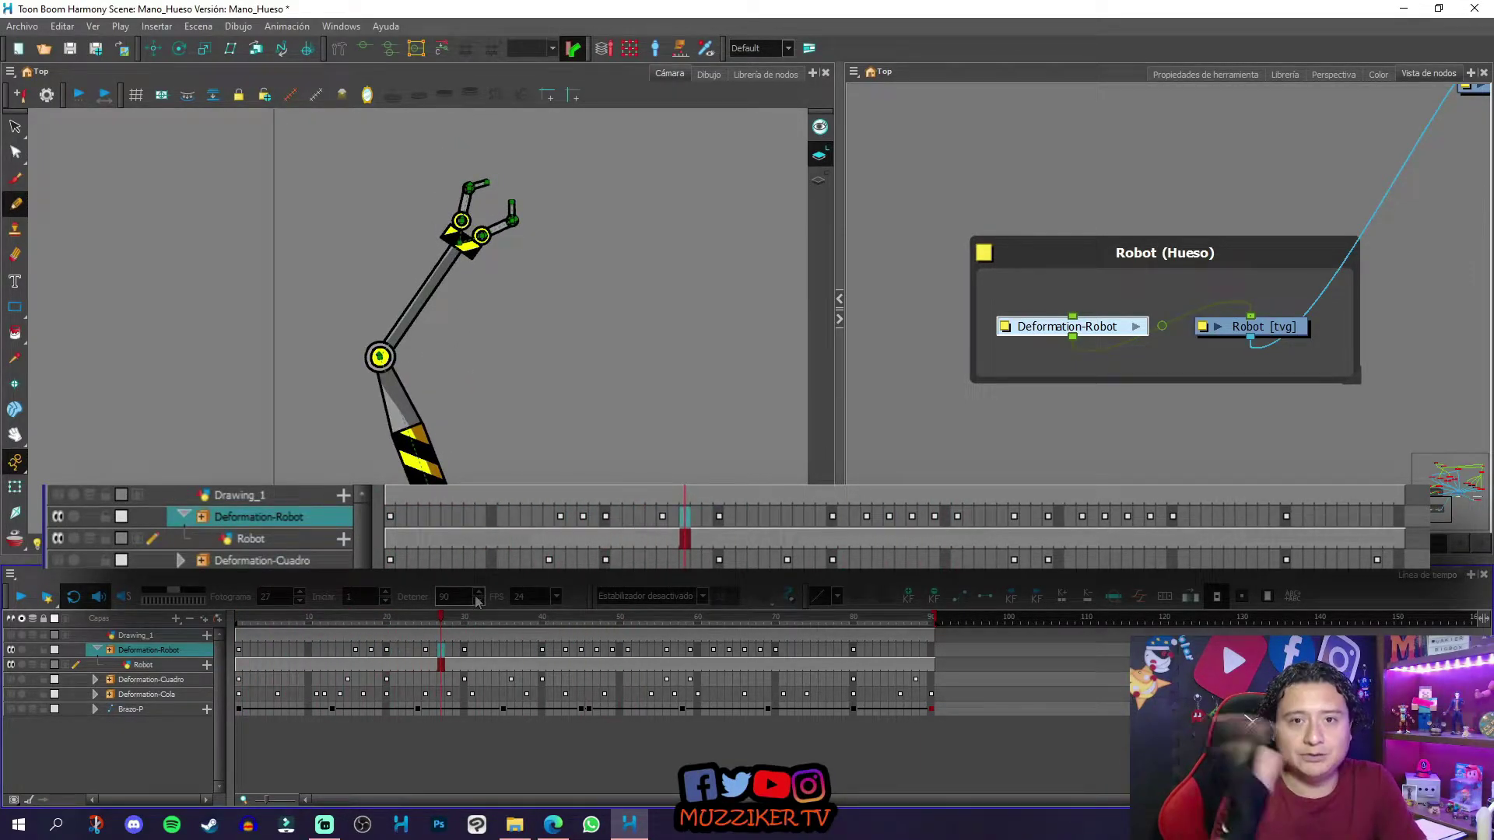
Step: Compare the keyframes on frames 13 and 16 and look through the easing presets for the Deformation-Robot keyframe
mouse_move(379, 620)
left_mouse_down()
mouse_move(223, 629)
mouse_move(462, 629)
mouse_move(288, 639)
mouse_move(238, 658)
mouse_move(292, 624)
mouse_move(379, 625)
left_mouse_up()
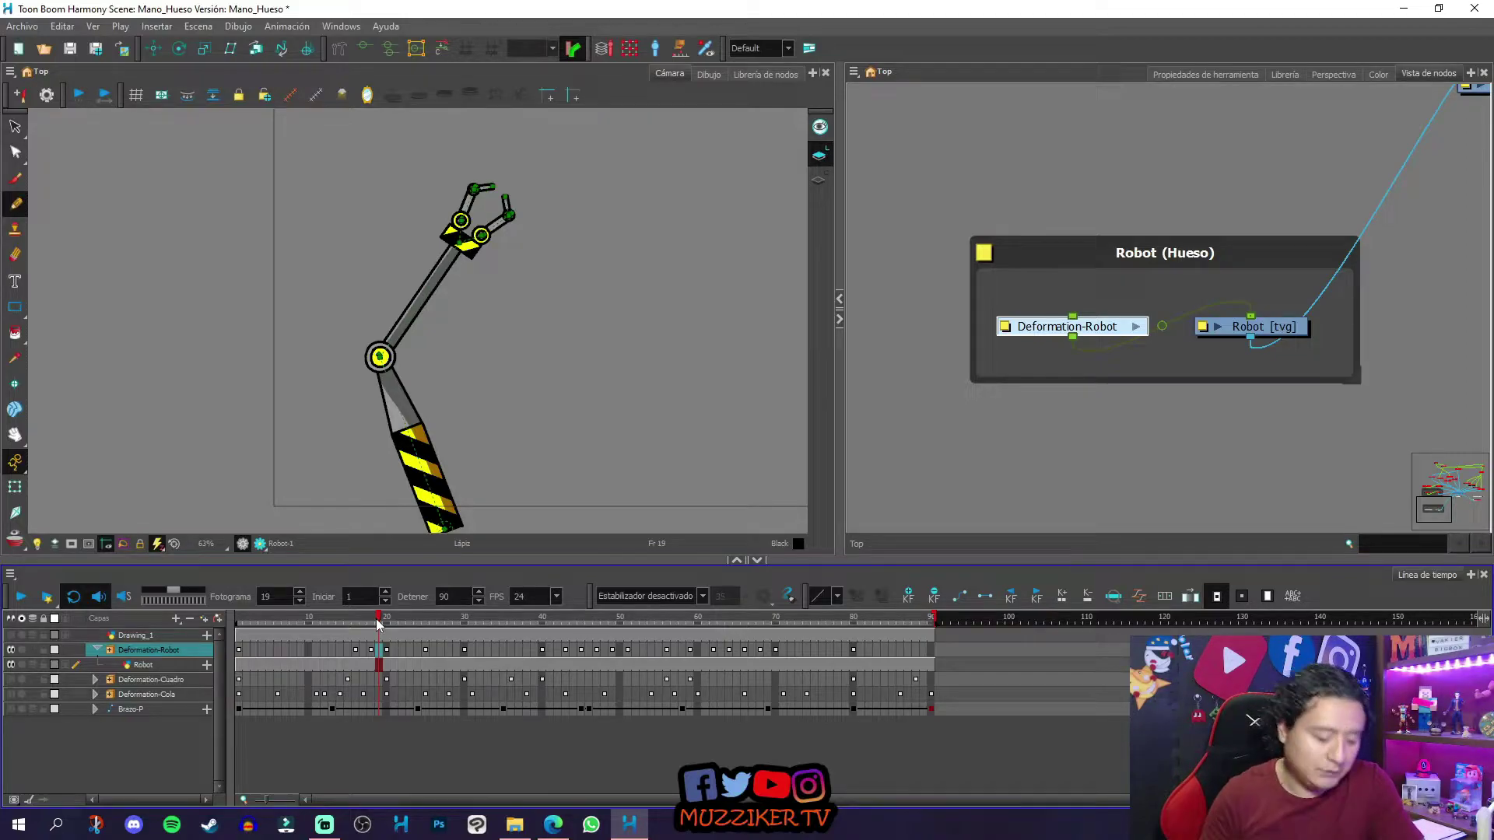
left_click(356, 650)
left_click(333, 709)
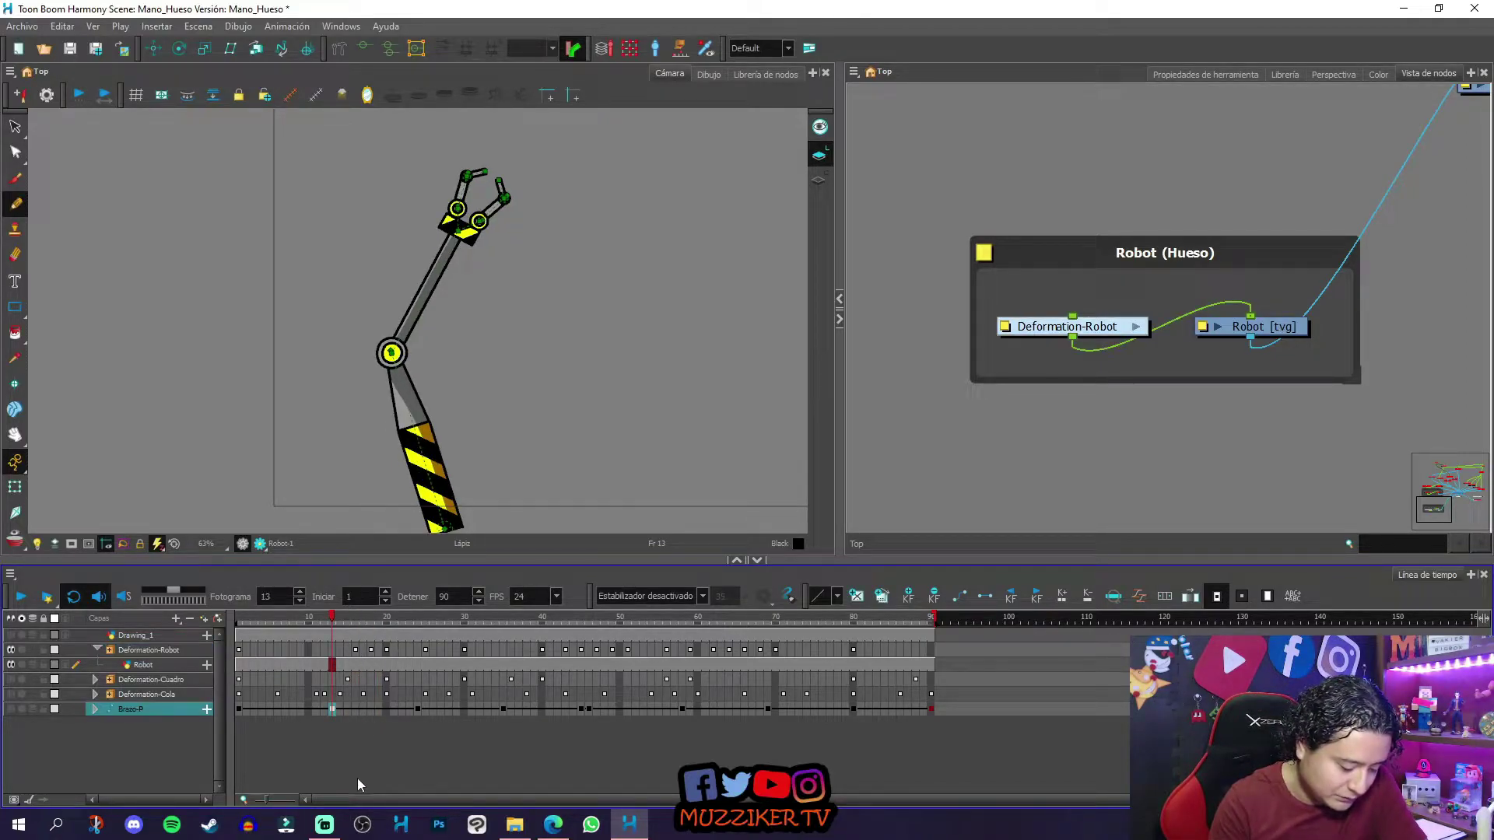
left_click(356, 651)
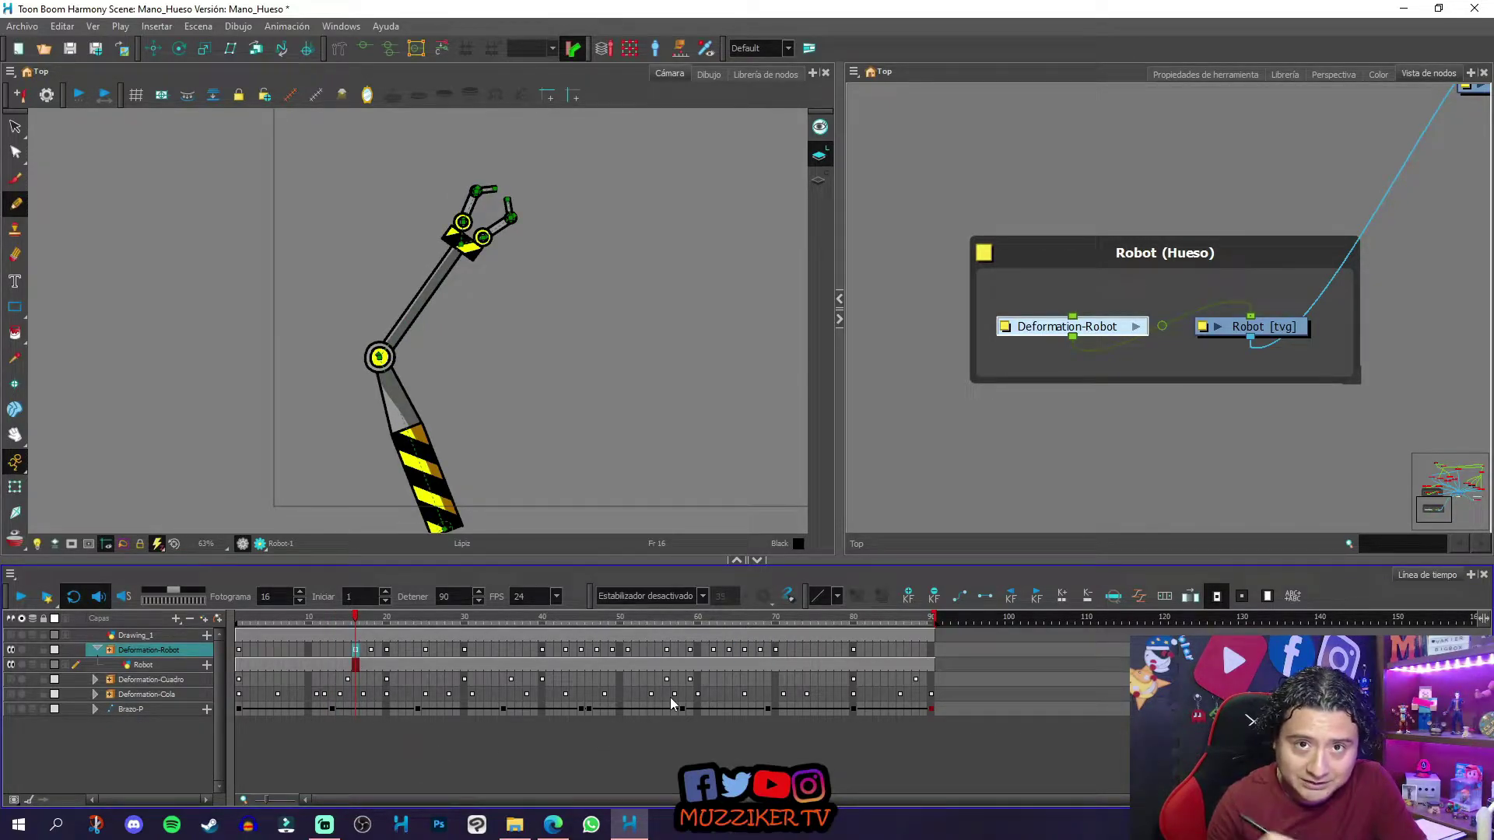
left_click(838, 596)
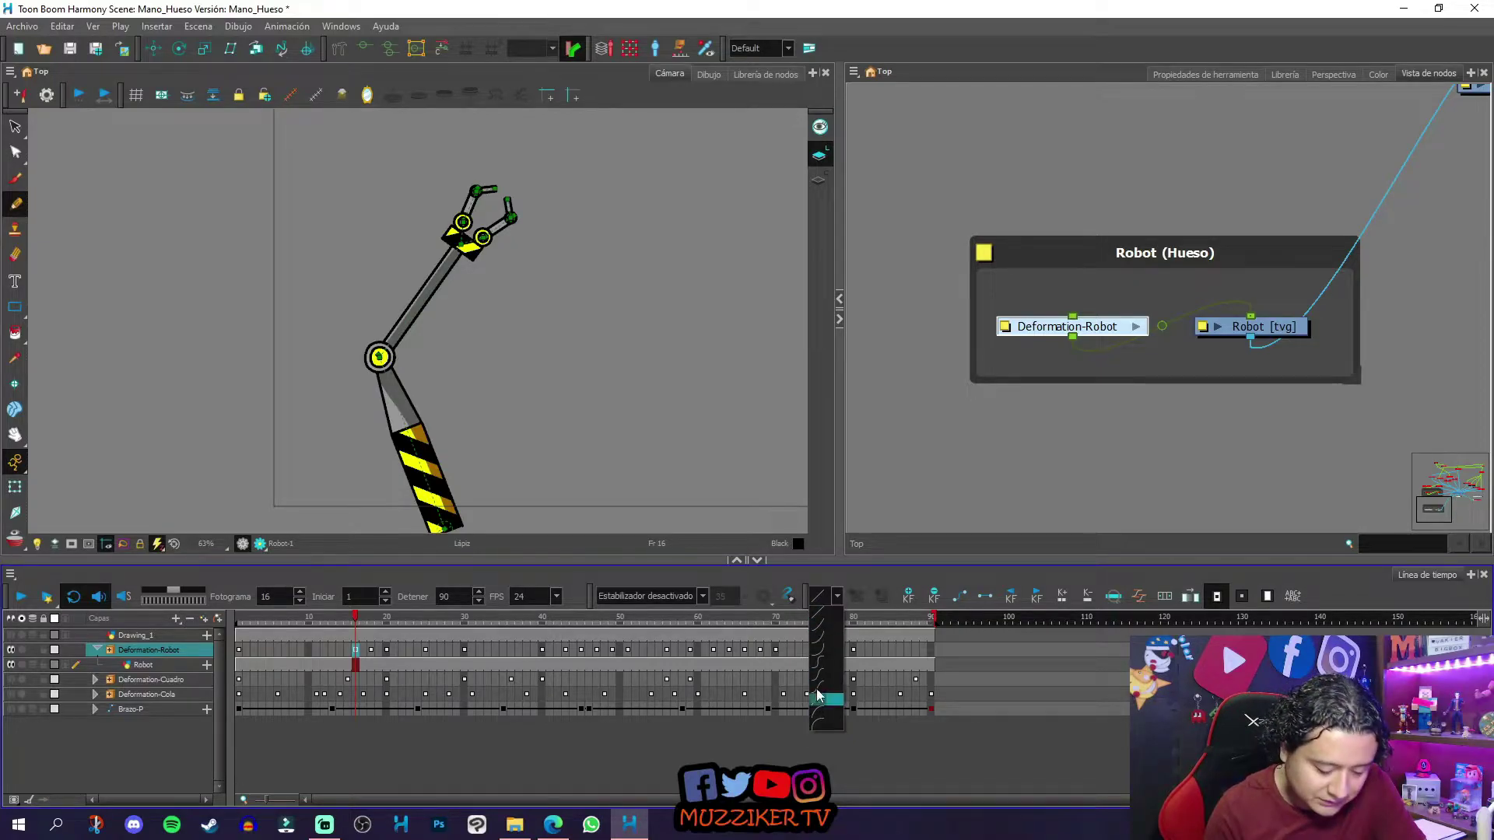
left_click(850, 595)
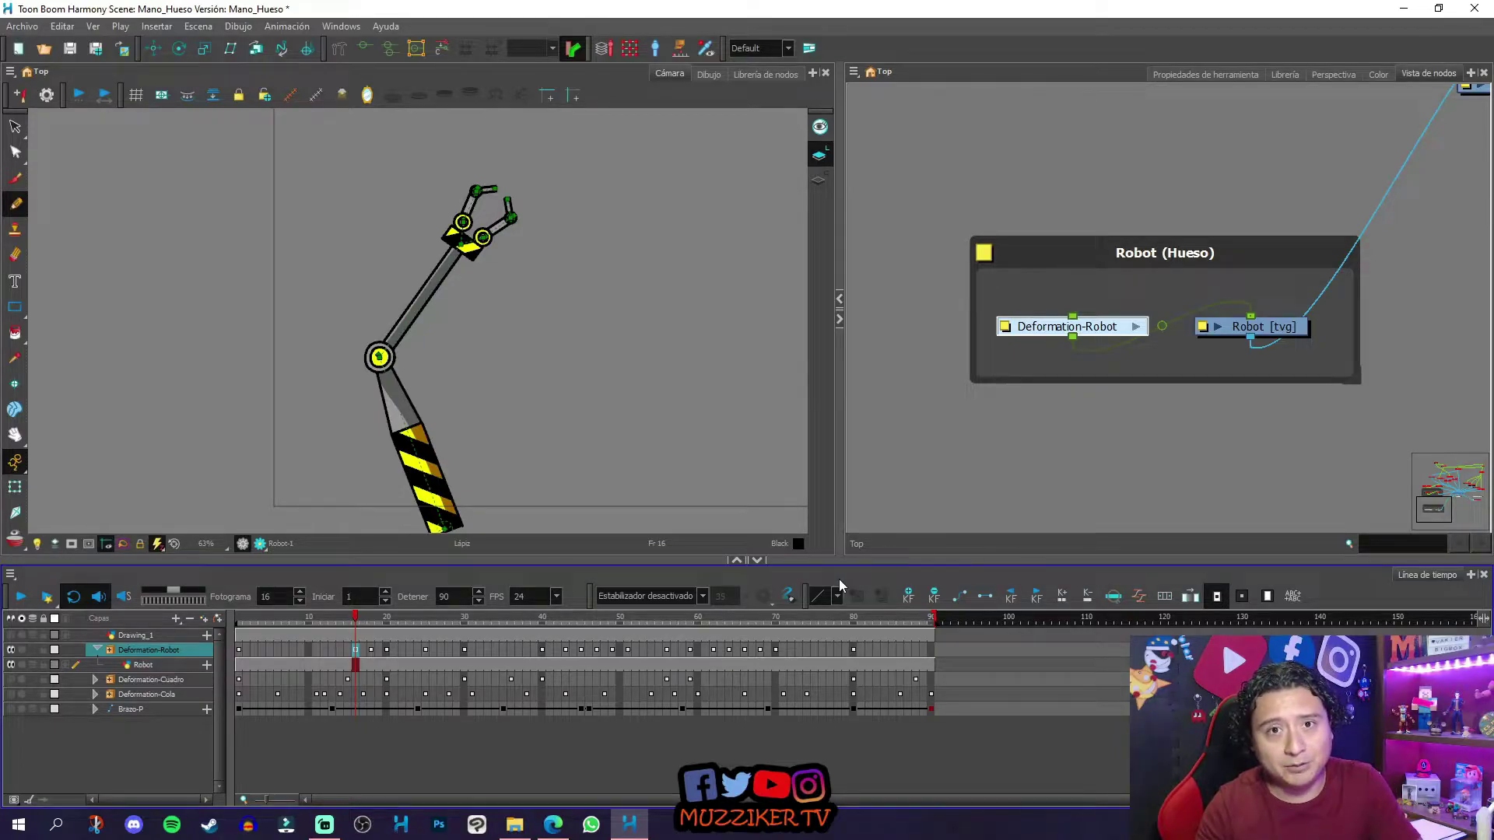
Step: On frame 1, collapse and hide the Deformation-Robot layer, then show and select the Drawing_1 layer
left_click_drag(355, 618, 239, 618)
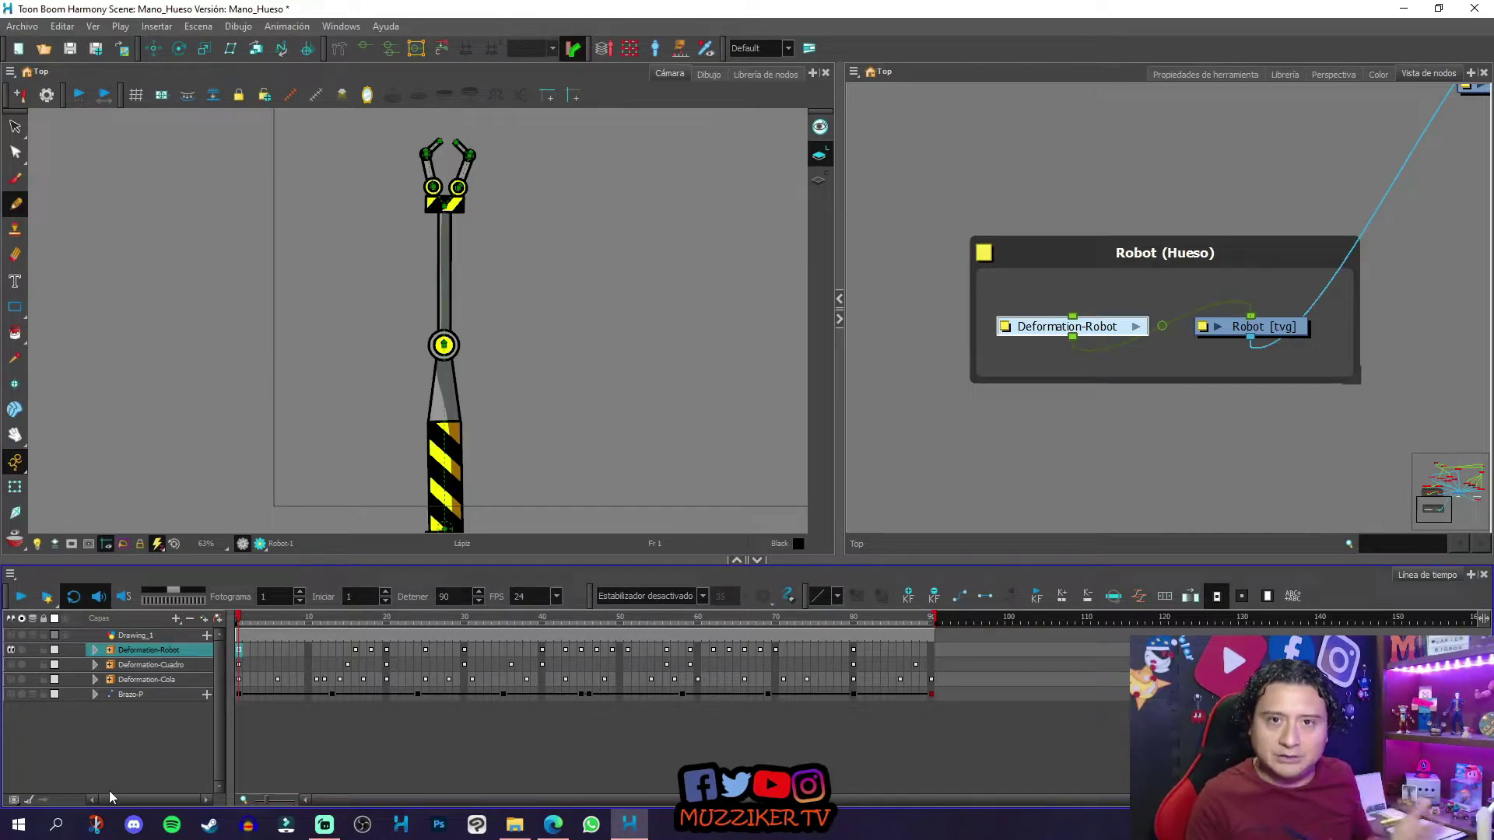
left_click(22, 650)
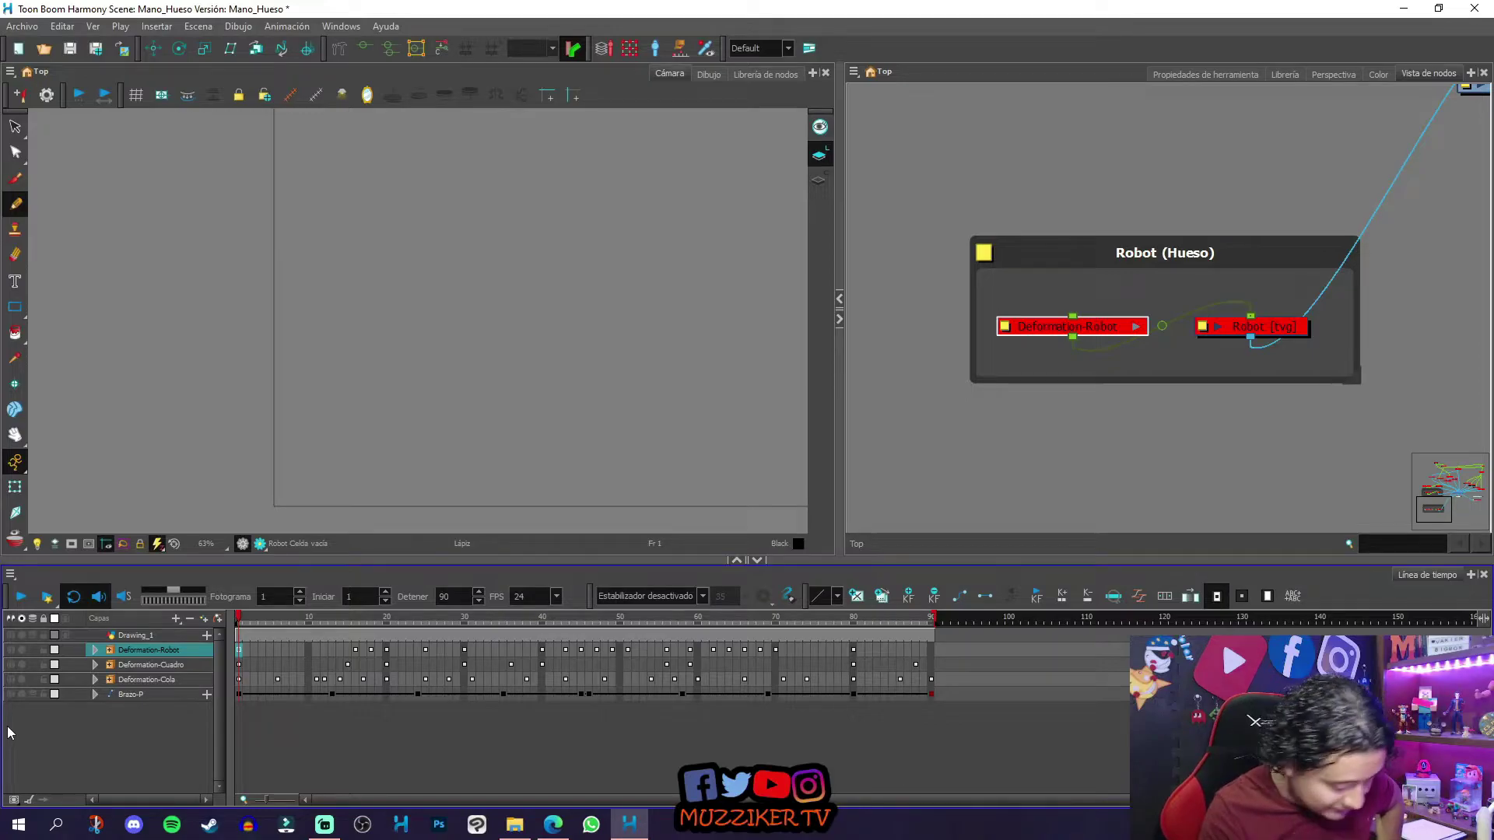
left_click(13, 634)
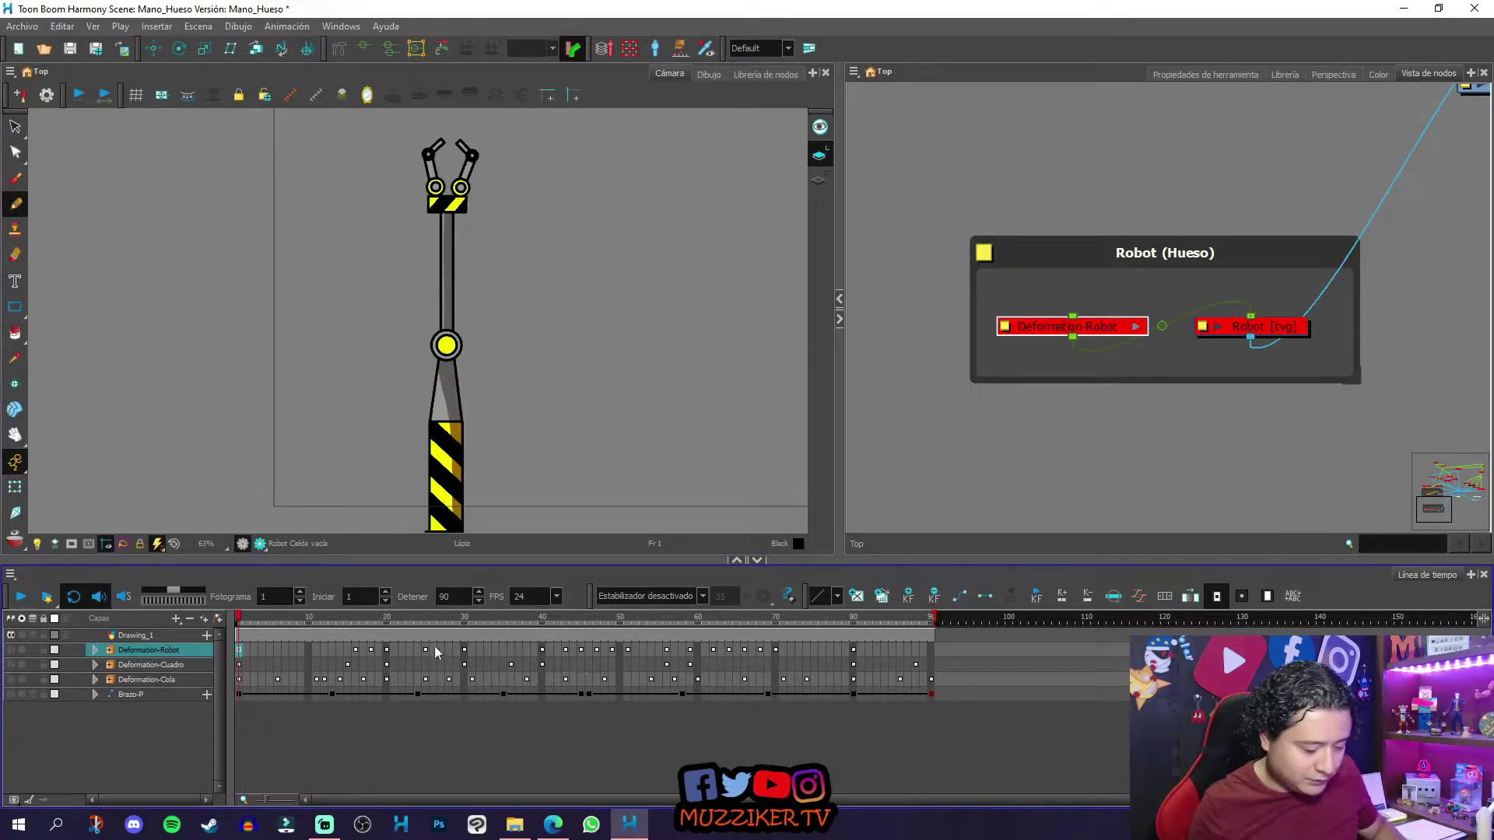
left_click(136, 635)
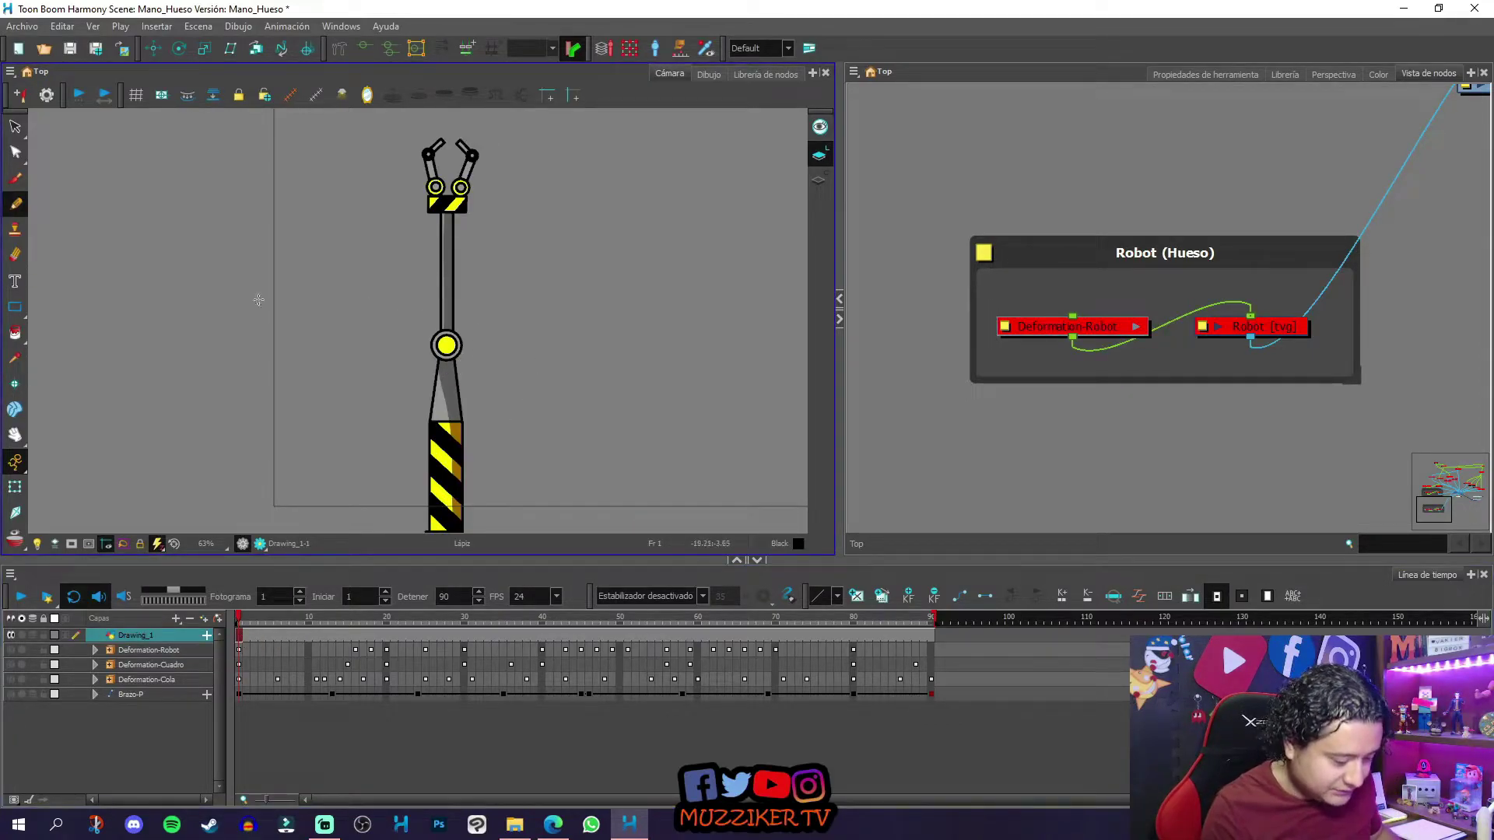
Step: Try to edit parts of the robot arm in Drawing_1, and undo all the changes
mouse_move(518, 171)
left_mouse_down()
mouse_move(368, 309)
mouse_move(623, 347)
left_mouse_up()
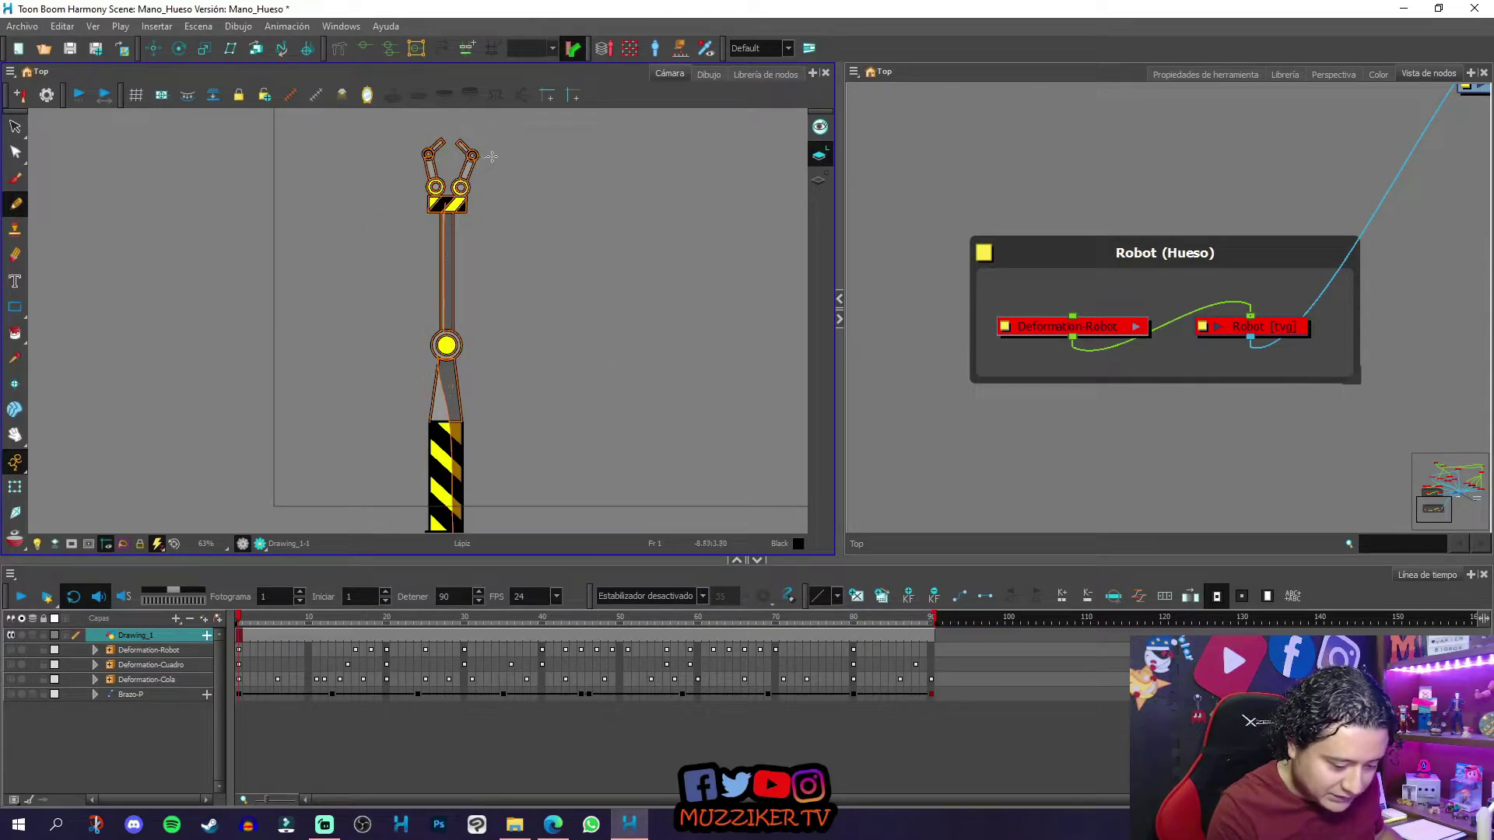
mouse_move(485, 136)
left_mouse_down()
mouse_move(617, 306)
mouse_move(427, 253)
mouse_move(554, 358)
mouse_move(427, 382)
mouse_move(466, 392)
mouse_move(577, 370)
left_mouse_up()
key("ctrl+z")
left_click(504, 418, "ctrl")
key("ctrl+z")
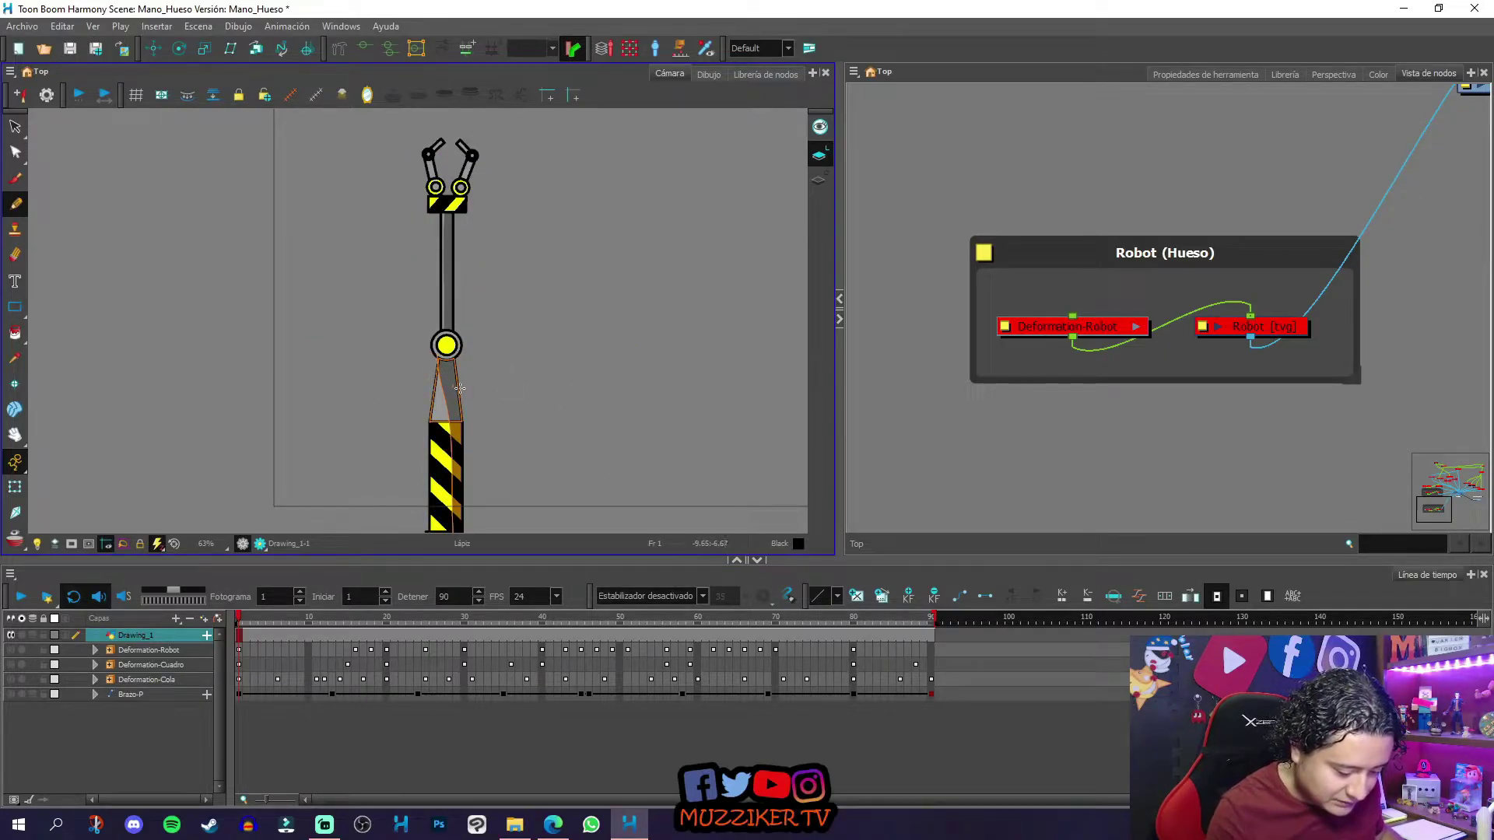
key("ctrl+z")
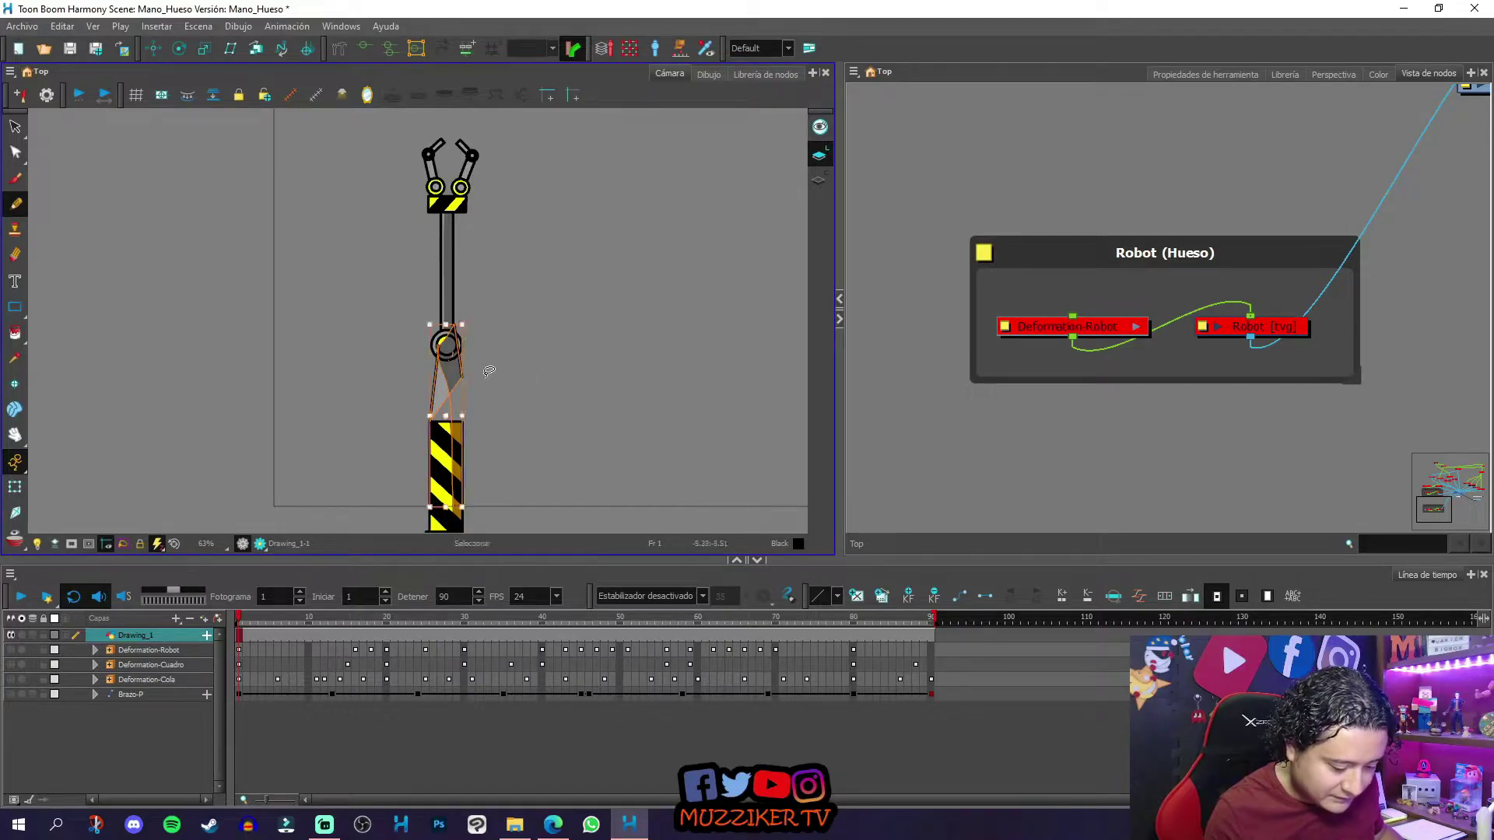
key("ctrl+z")
key("ctrl+z")
key("ctrl+z")
key("ctrl+z")
key("ctrl+z")
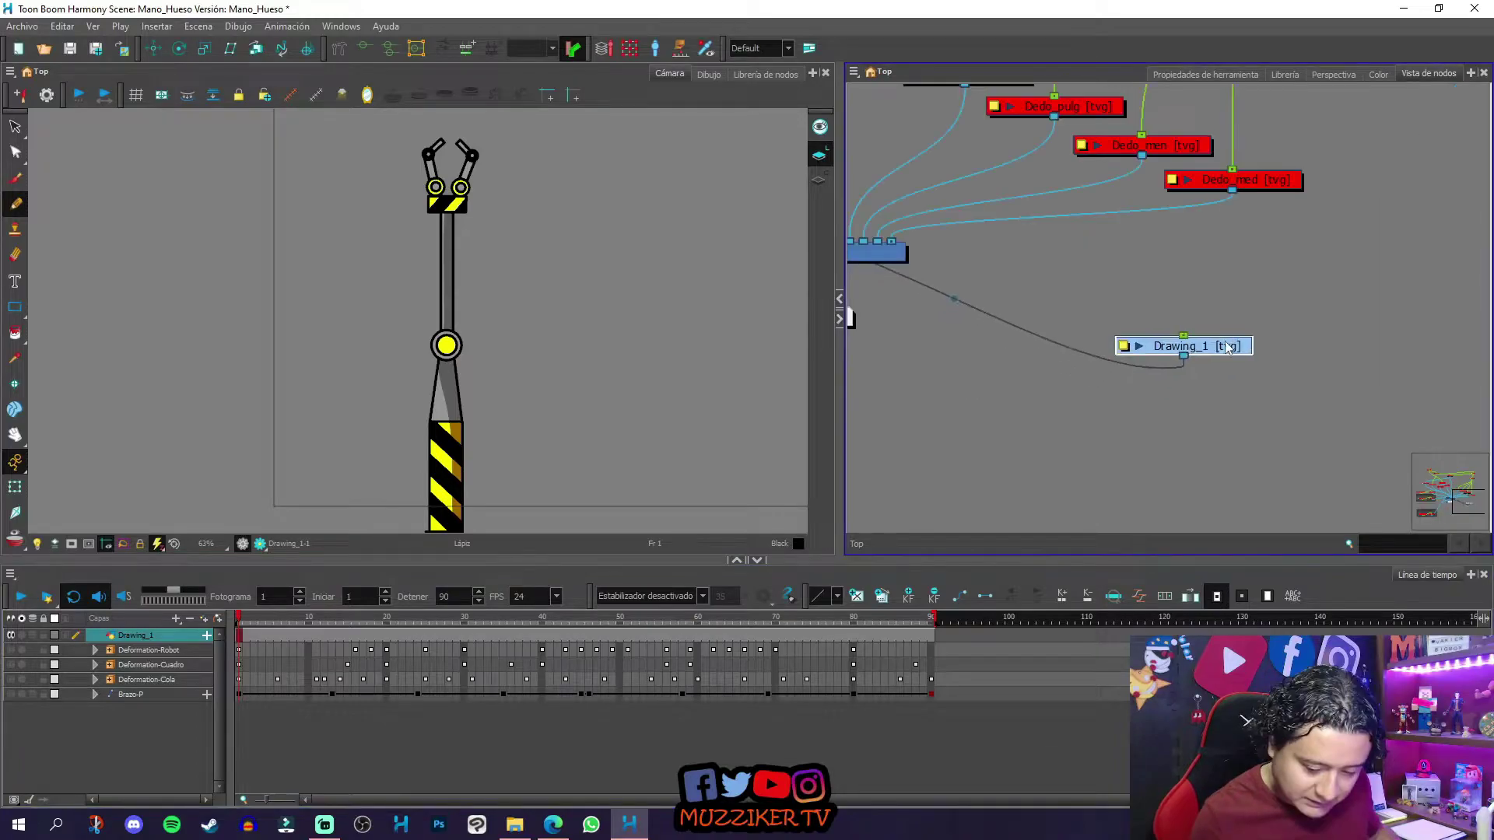
Step: Move the Drawing_1 node slightly lower in the node view and rename its layer to Ejemplo
mouse_move(1223, 347)
left_mouse_down()
mouse_move(1218, 406)
mouse_move(1230, 375)
left_mouse_up()
left_click(147, 636)
double_click(156, 636)
type("Ejemplo")
key("Return")
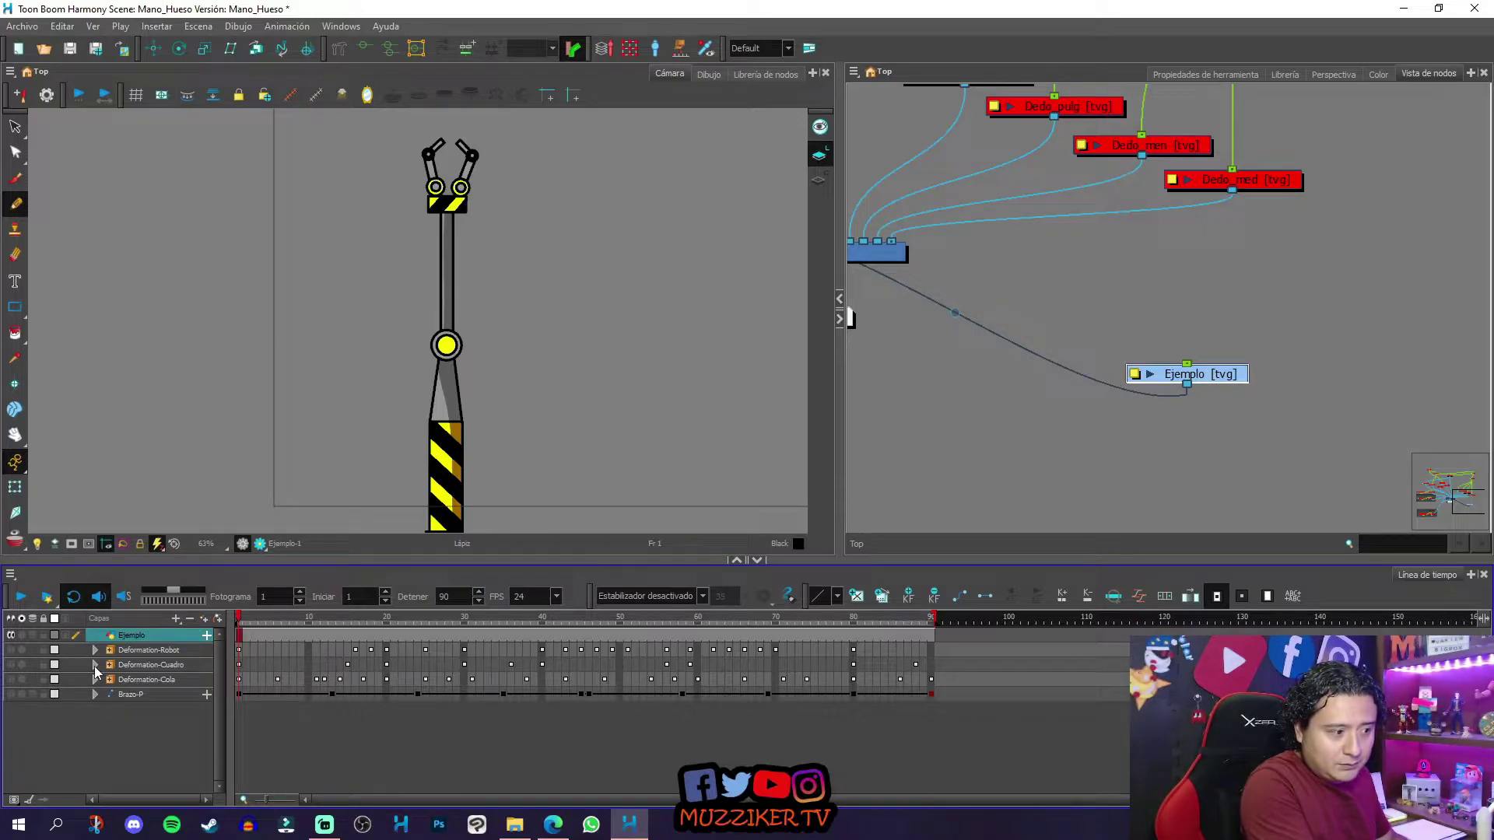
Step: Place the Ejemplo node in an empty area of the node view and deselect it
left_click_drag(1227, 373, 1206, 378)
left_click_drag(1220, 446, 1125, 265)
left_click_drag(1124, 205, 1206, 361)
left_click_drag(1222, 439, 1222, 402)
left_click(1306, 368)
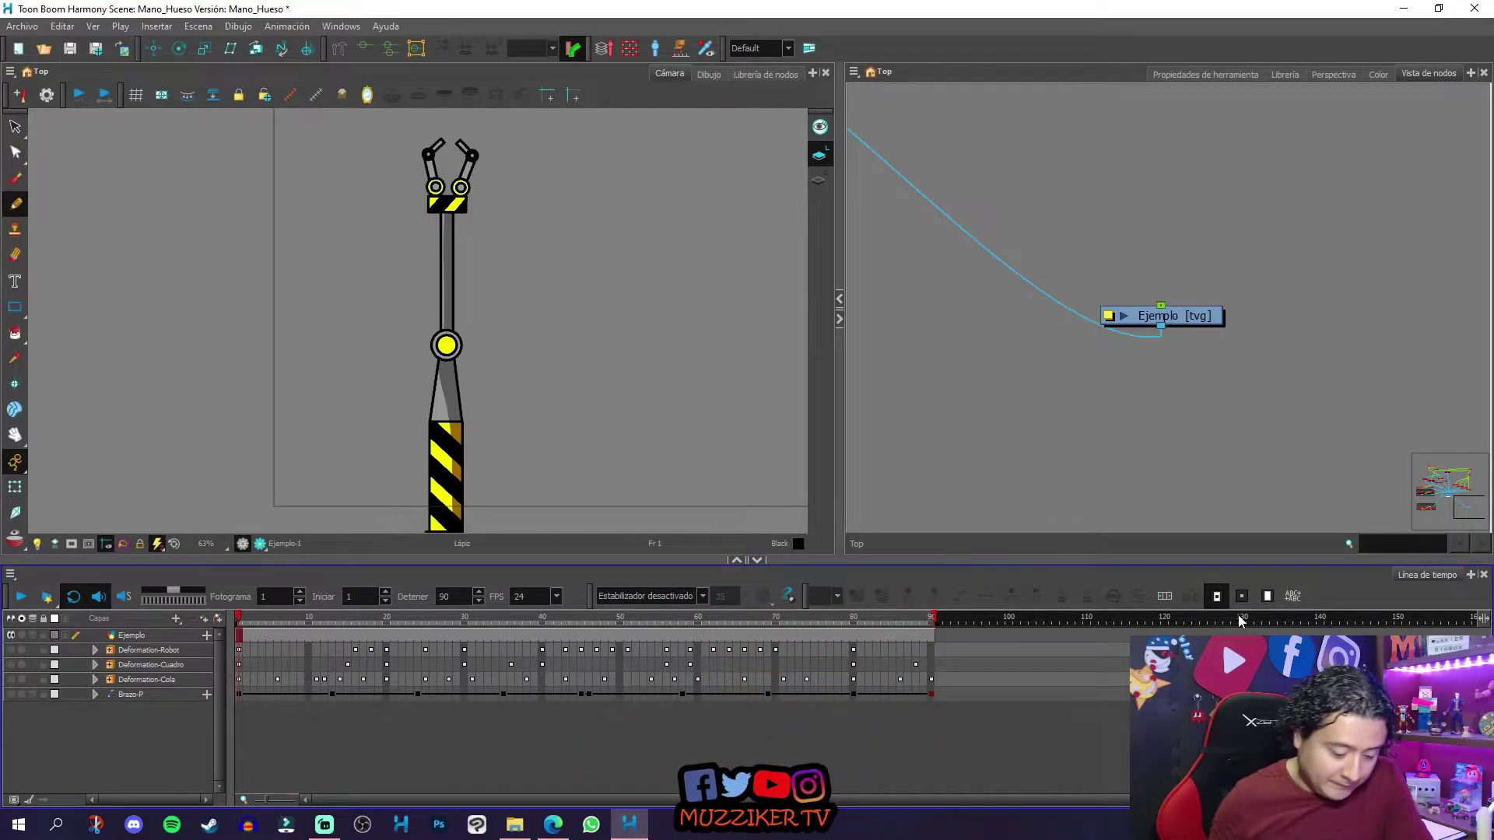
Step: Select the Ejemplo layer and show the Deformación toolbar
left_click(170, 635)
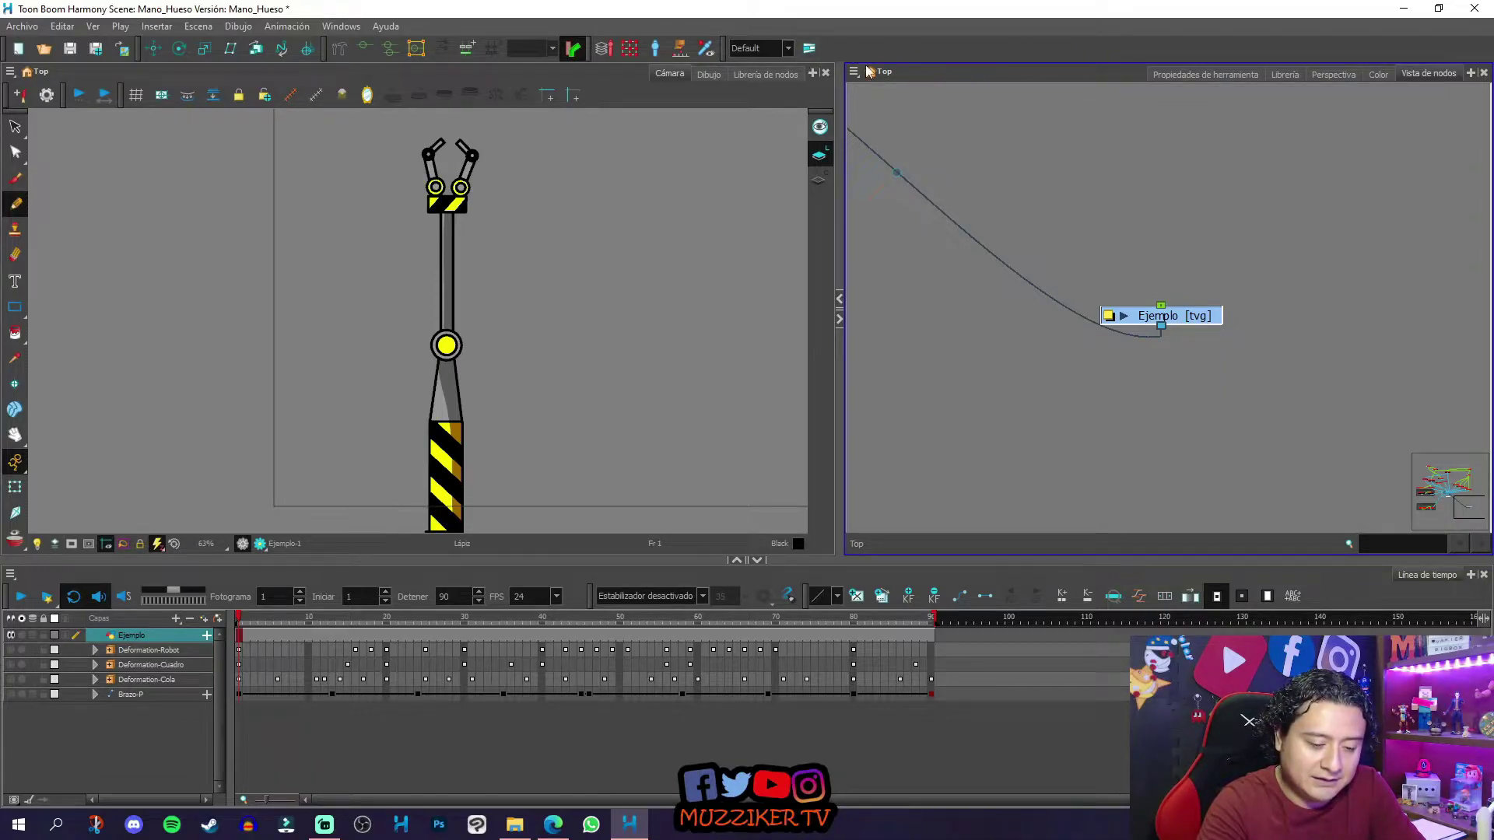
right_click(851, 40)
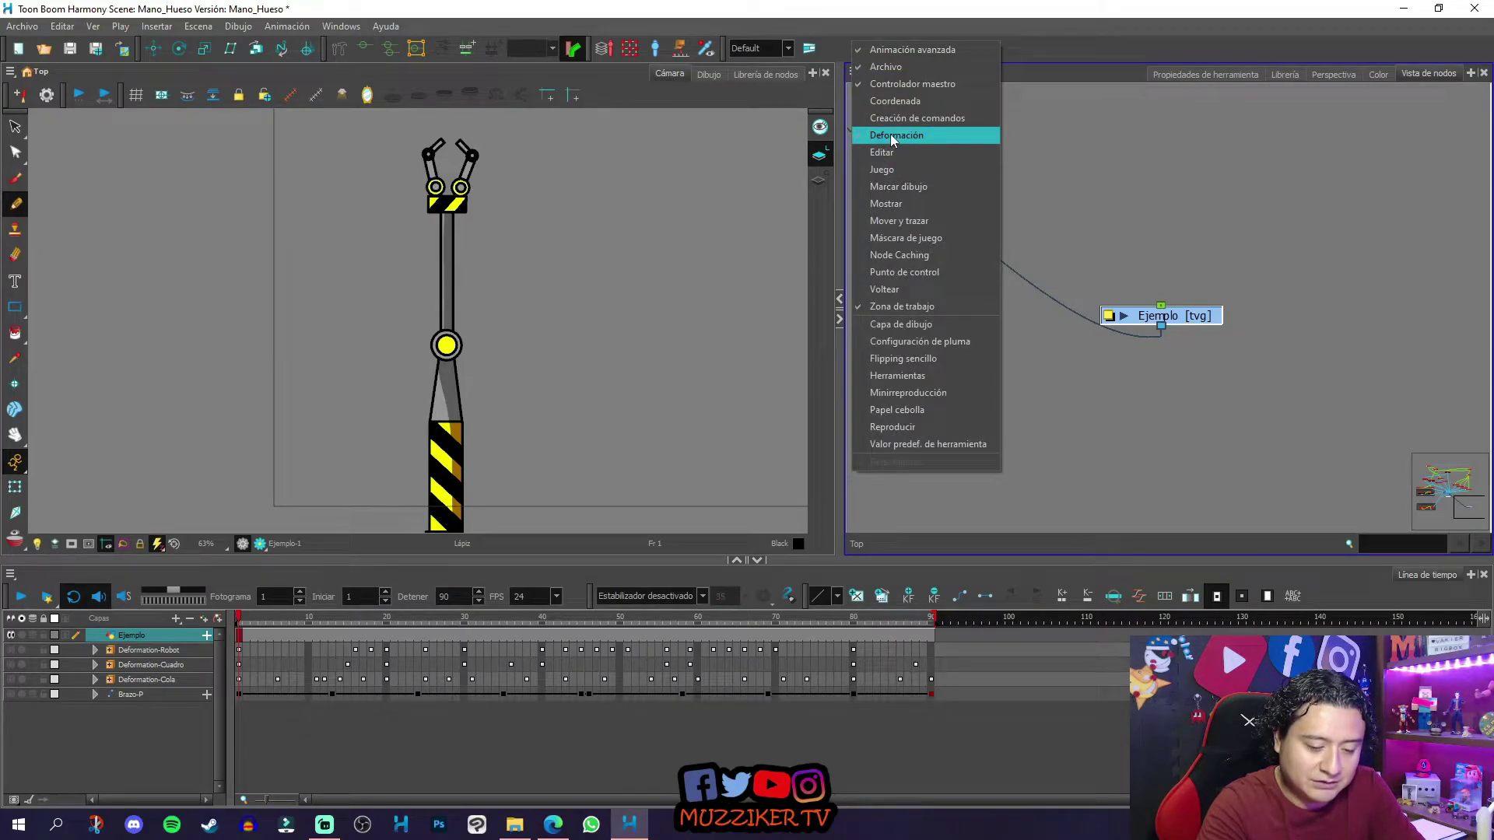
left_click(856, 136)
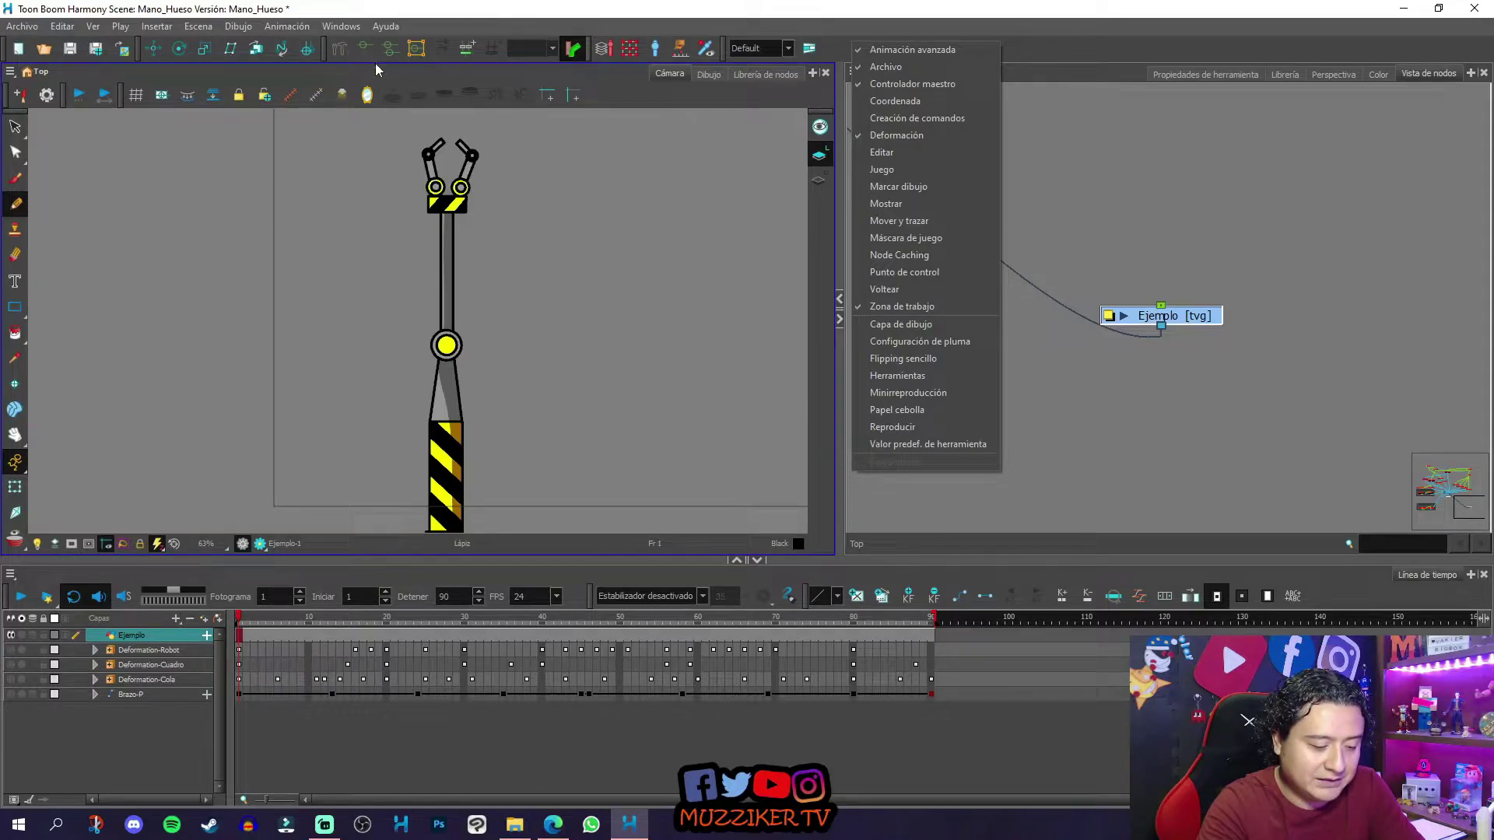
left_click(1097, 52)
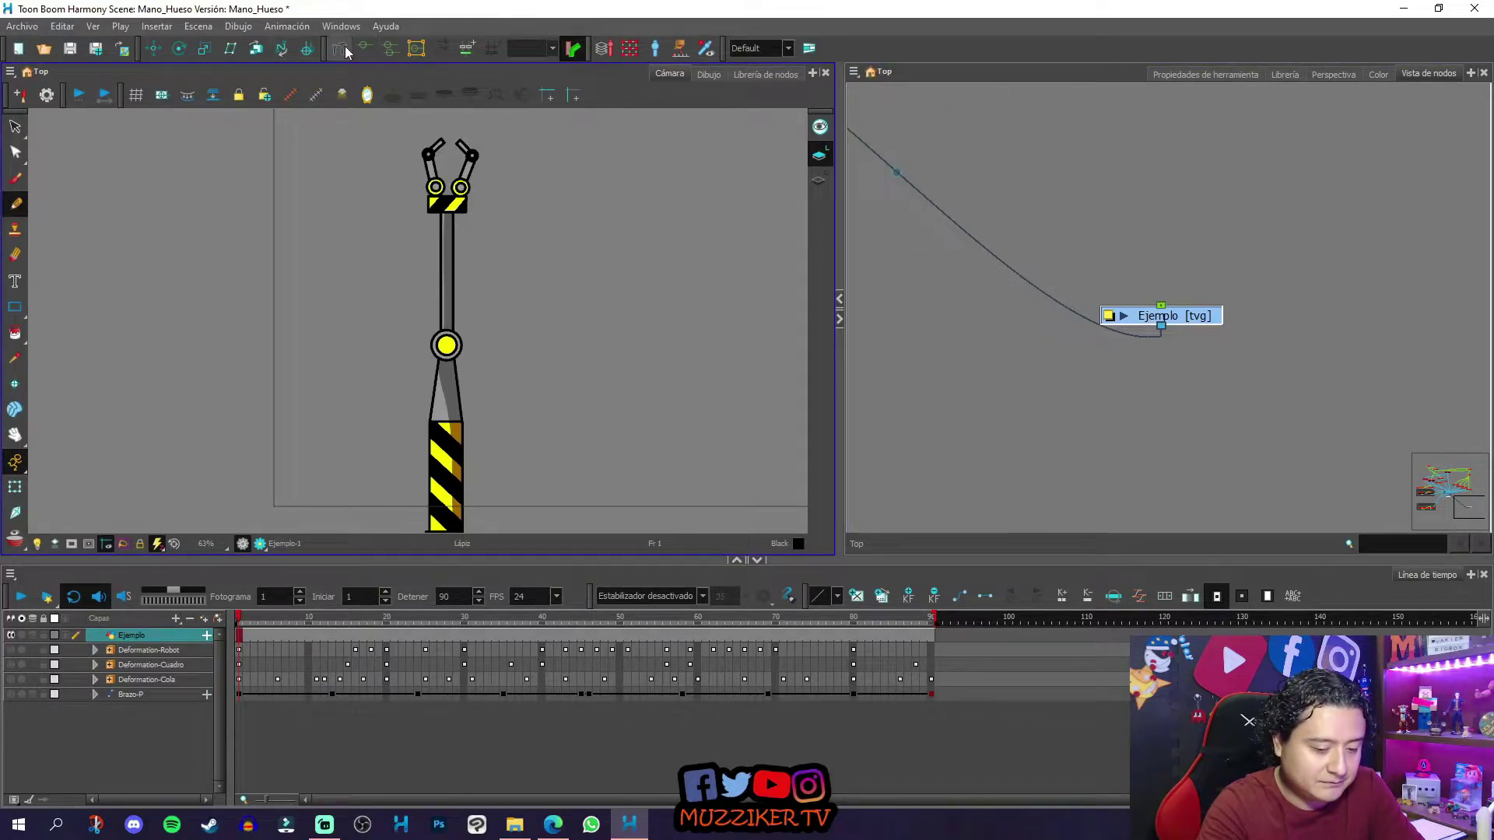
left_click_drag(323, 45, 359, 49)
left_click_drag(1212, 48, 731, 51)
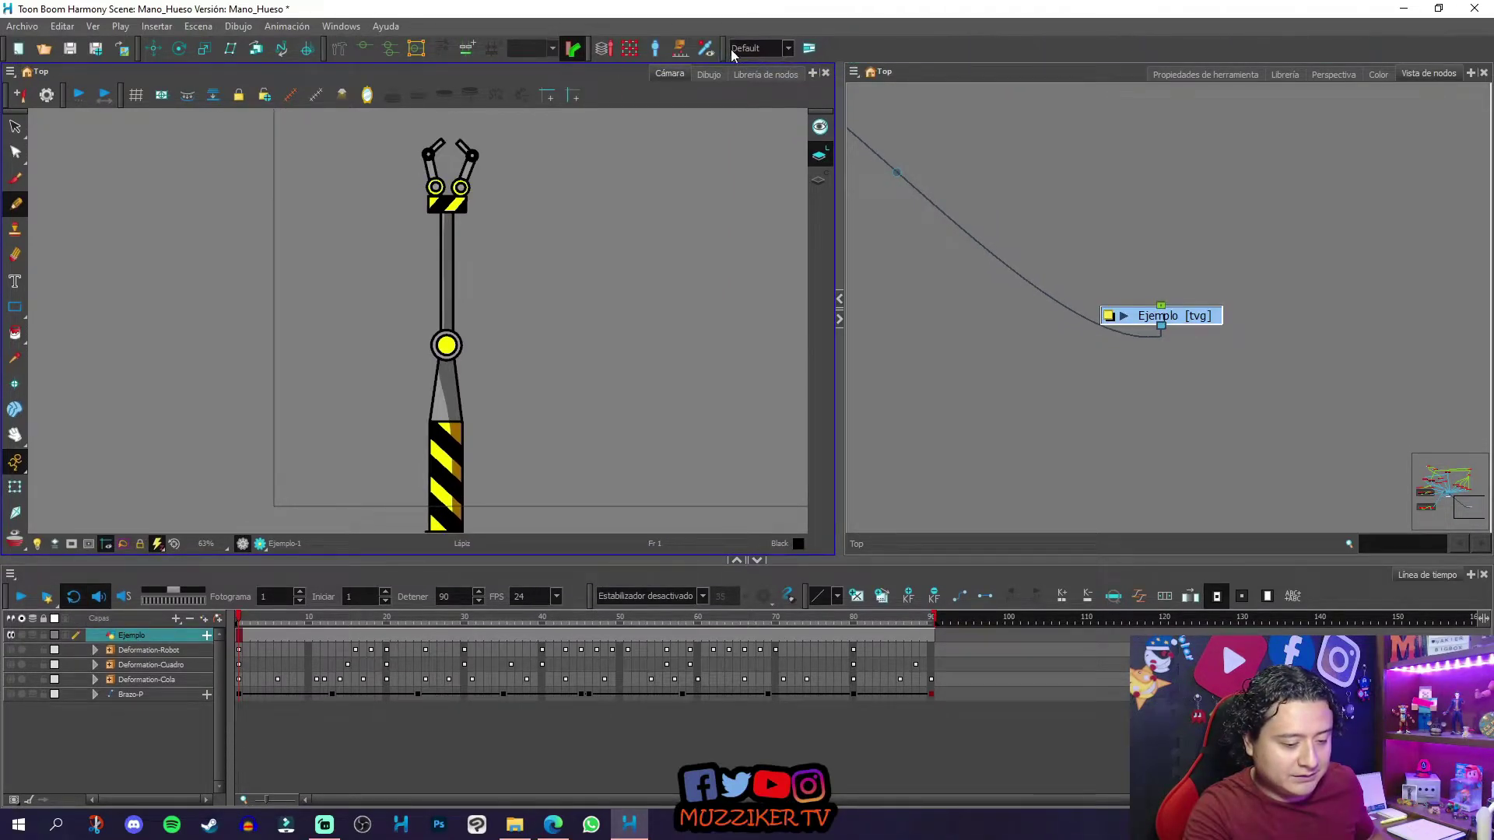
Step: Activate the Rigging tool, show its tool properties and set the creation mode to bone
left_click(347, 45)
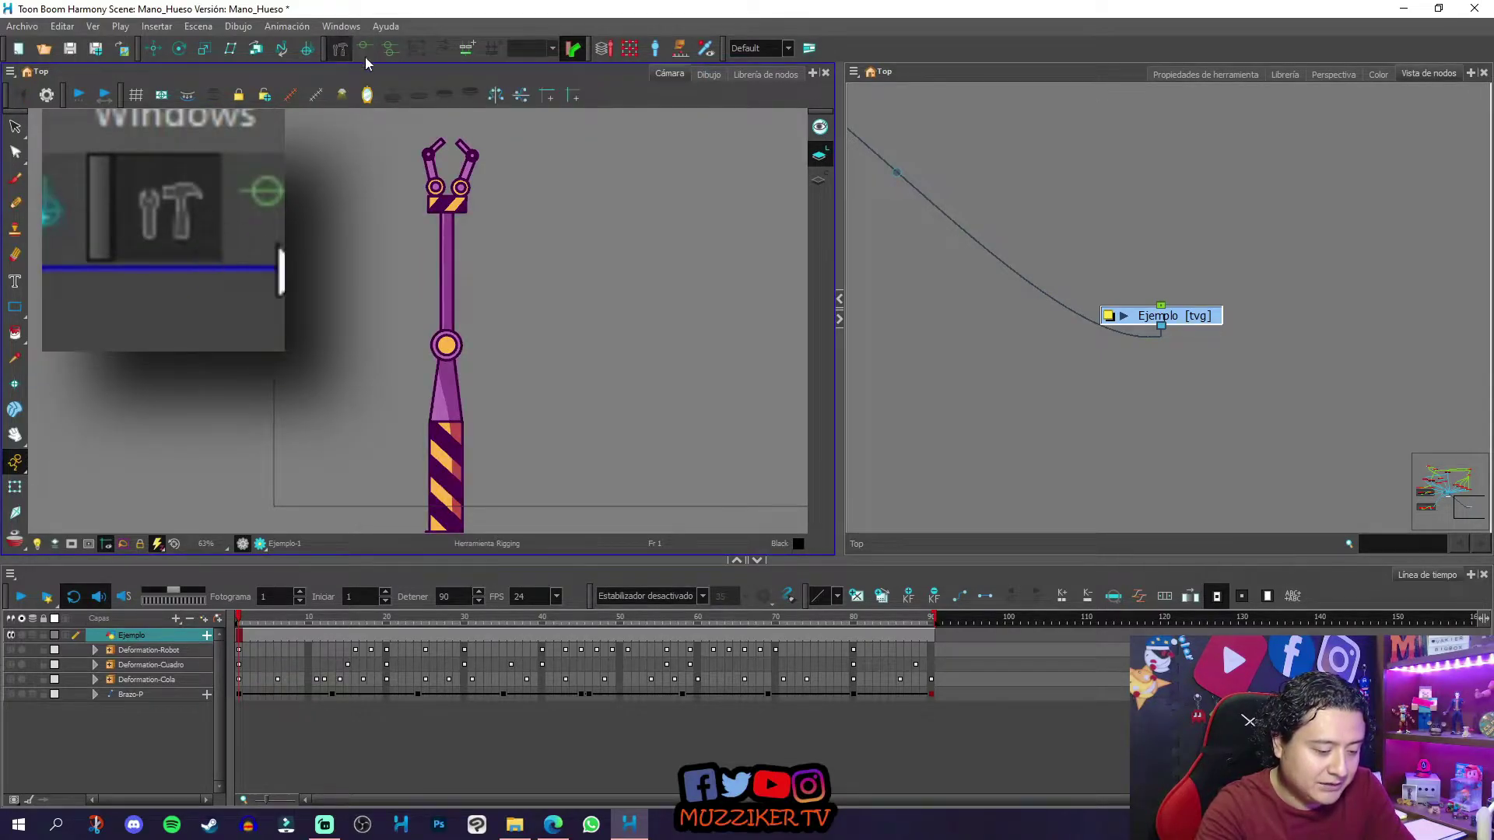
left_click(1207, 75)
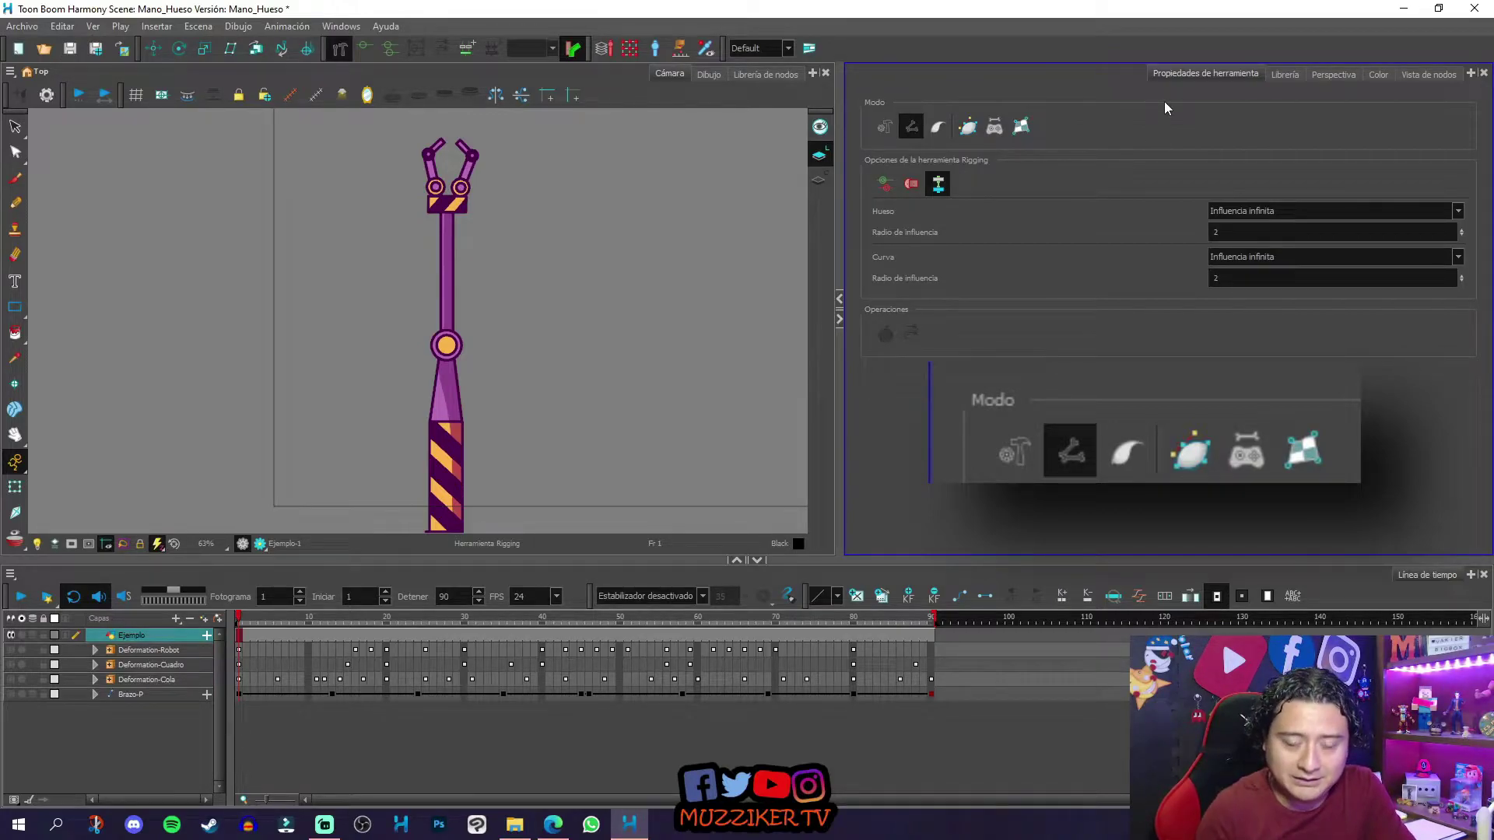
left_click(884, 127)
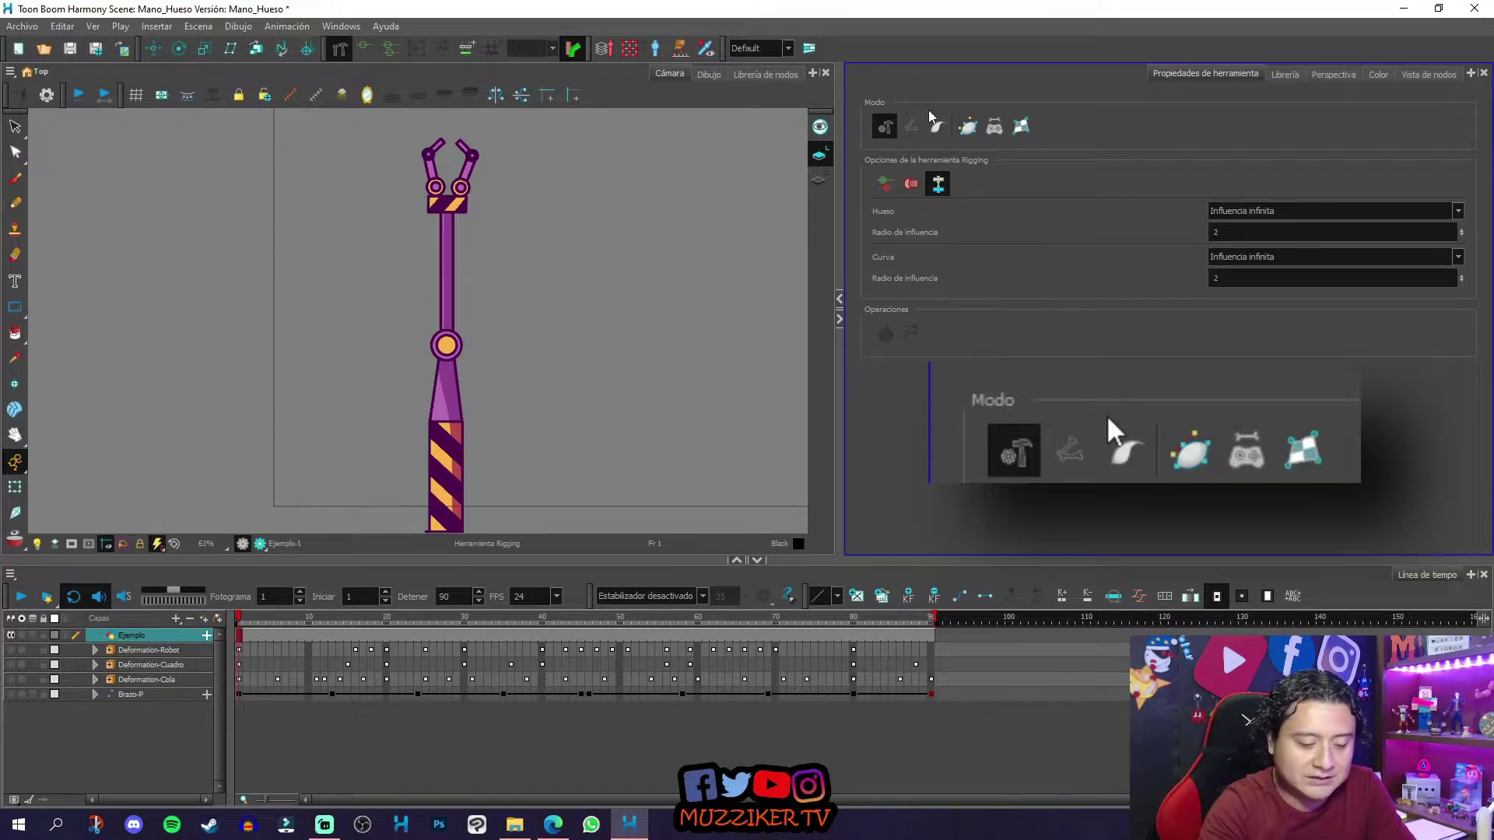
left_click(915, 131)
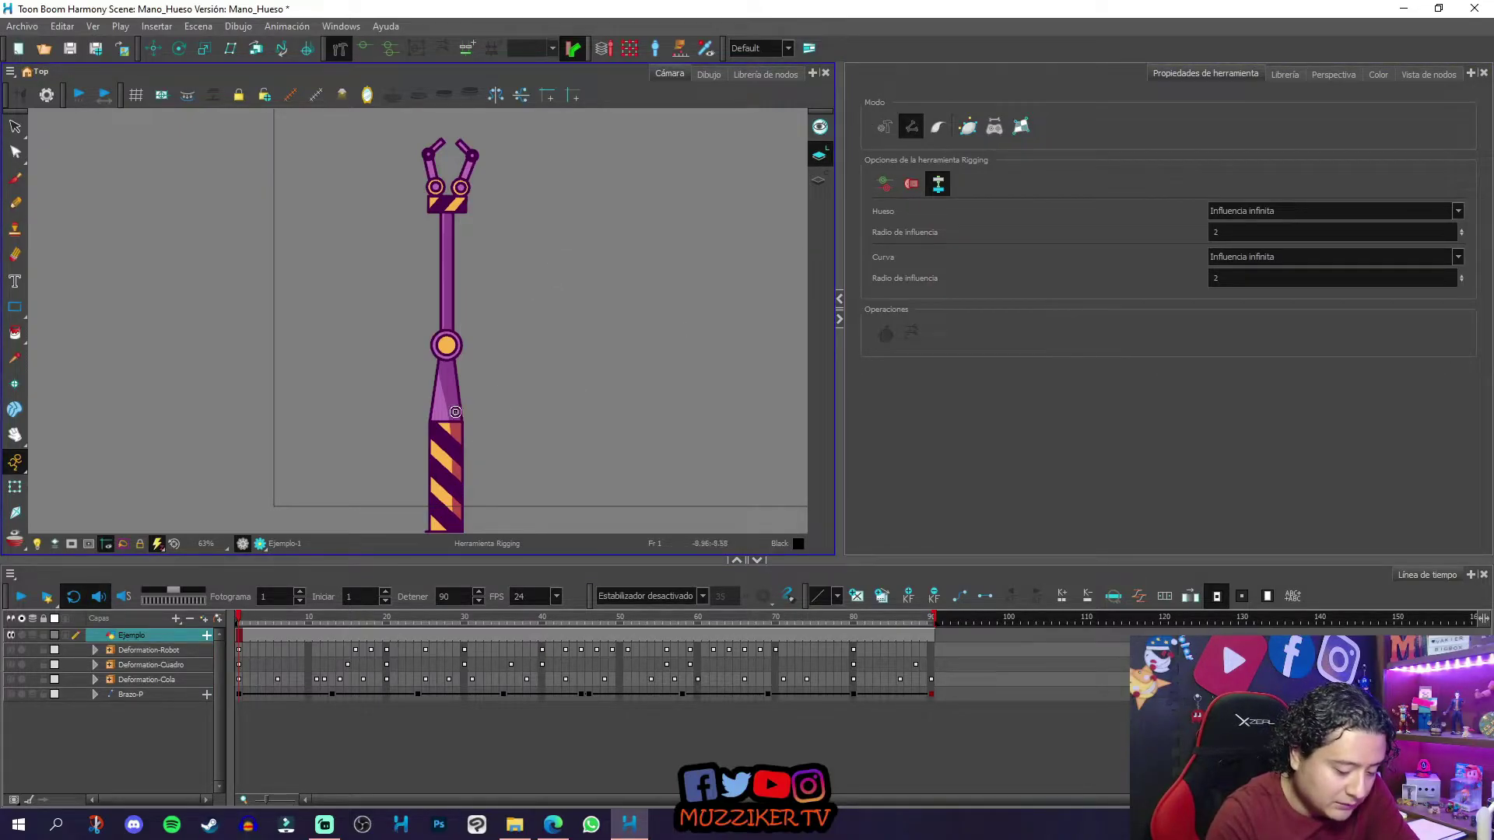
Step: Create a bone chain on Ejemplo running from the arm's base through the middle joint to the striped claw base
scroll(533, 370, "down", 1)
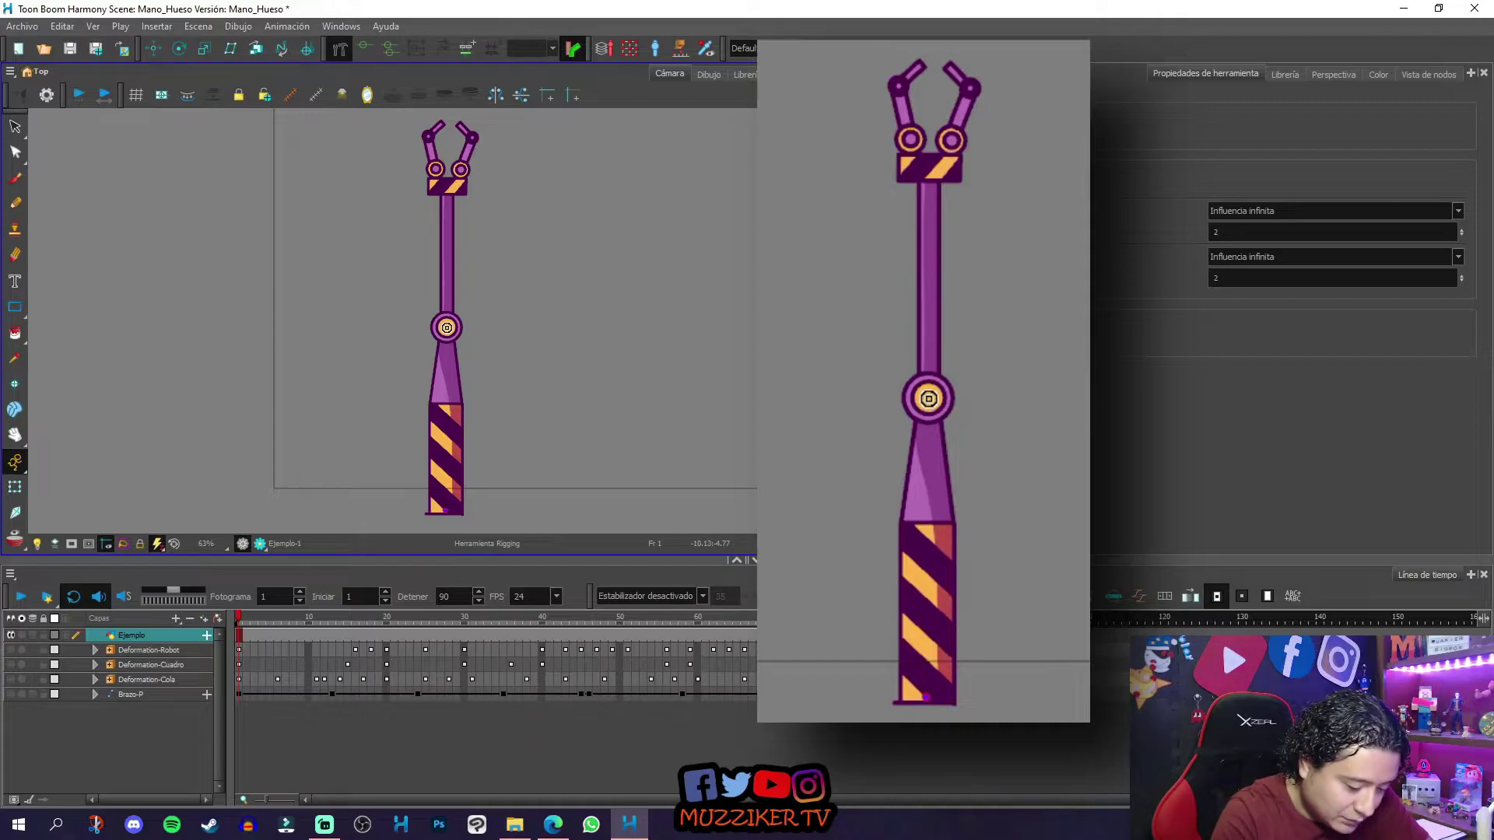
left_click(447, 329)
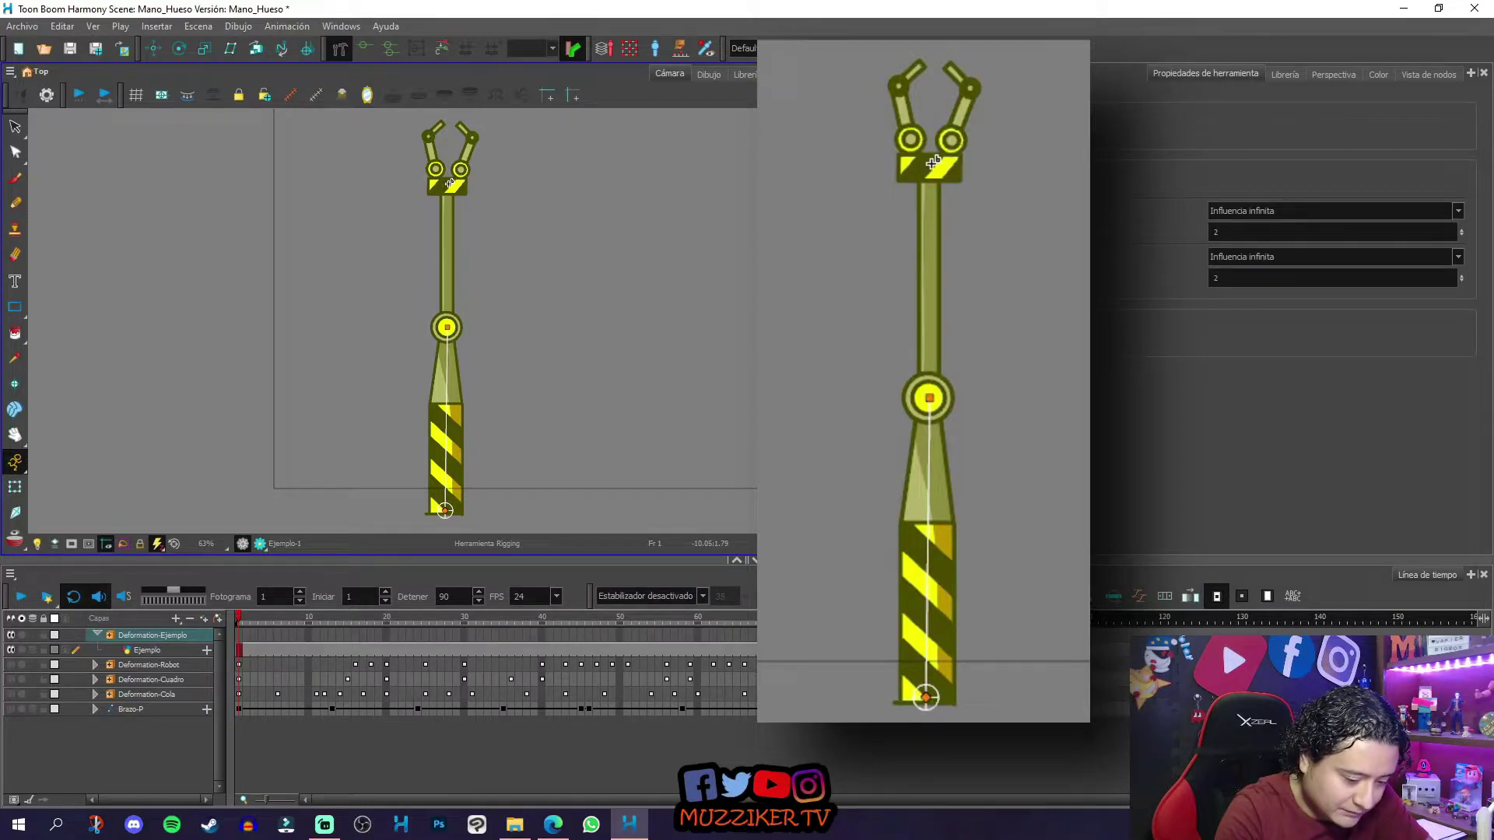
left_click_drag(932, 164, 929, 375)
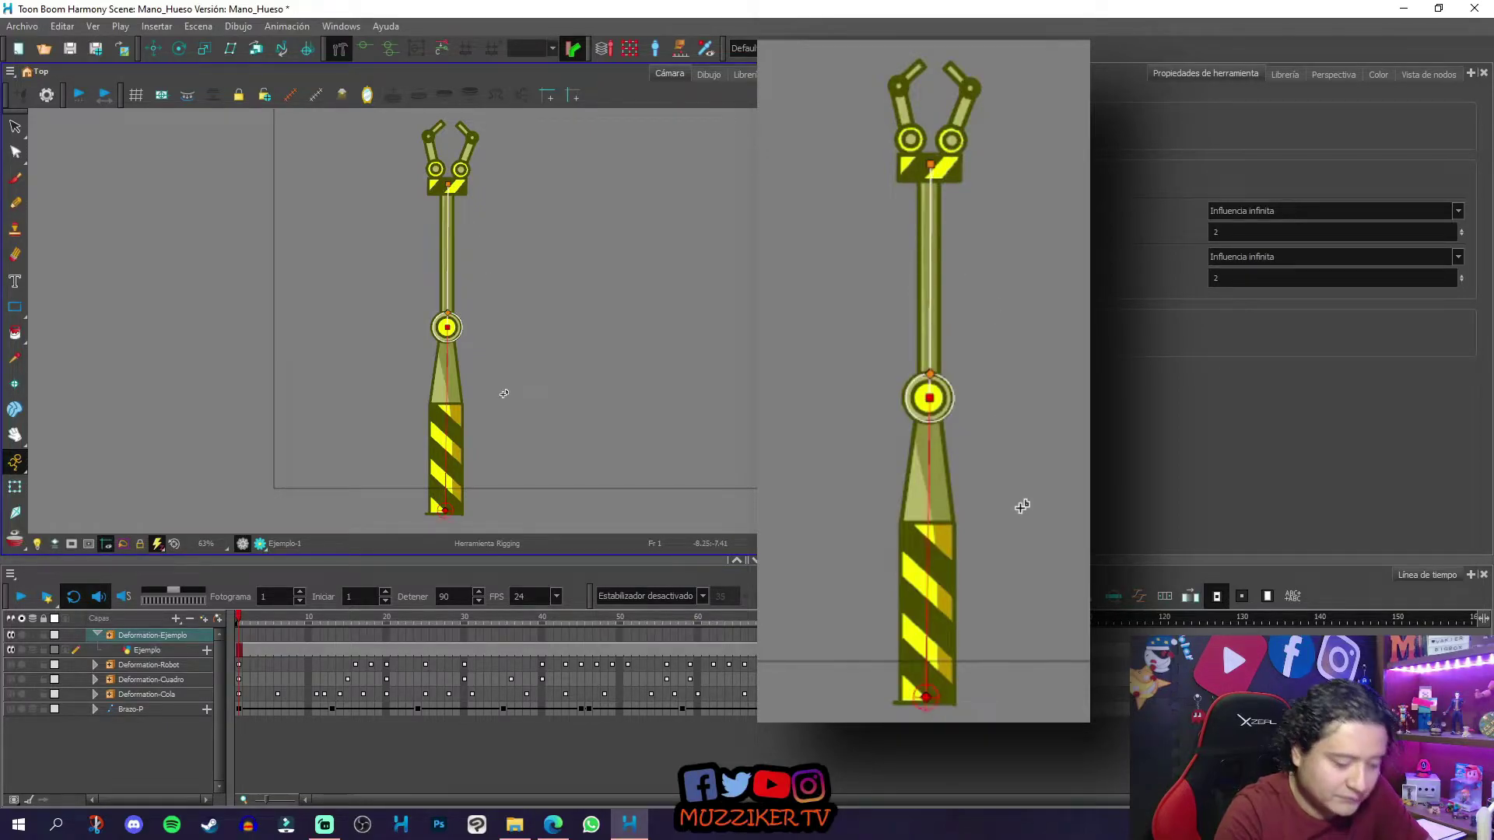
Step: Extend the bone chain into the left claw through its lower joint and elbow to the fingertip
scroll(506, 265, "up", 4)
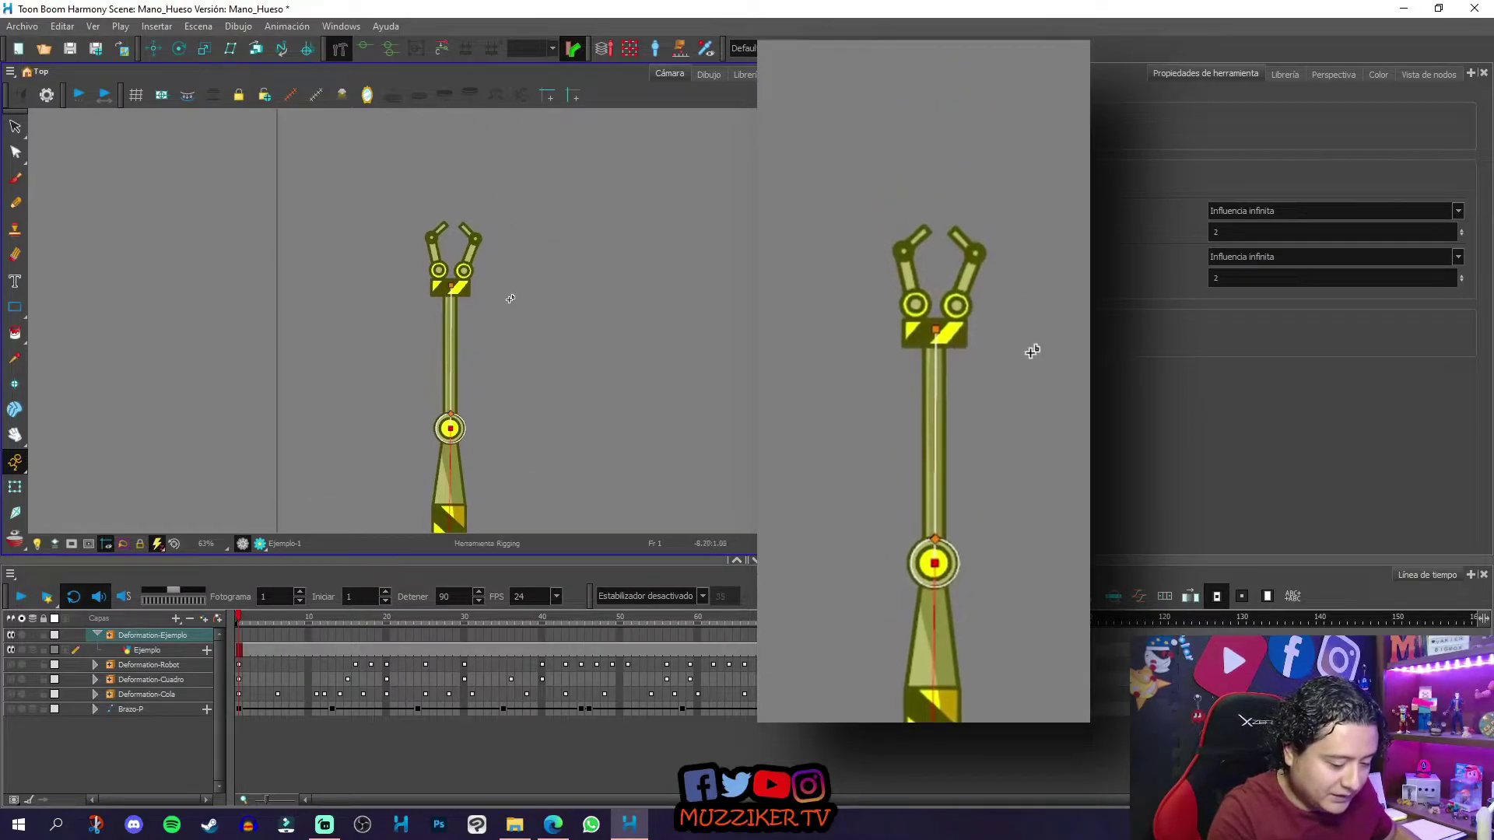
scroll(509, 299, "up", 4)
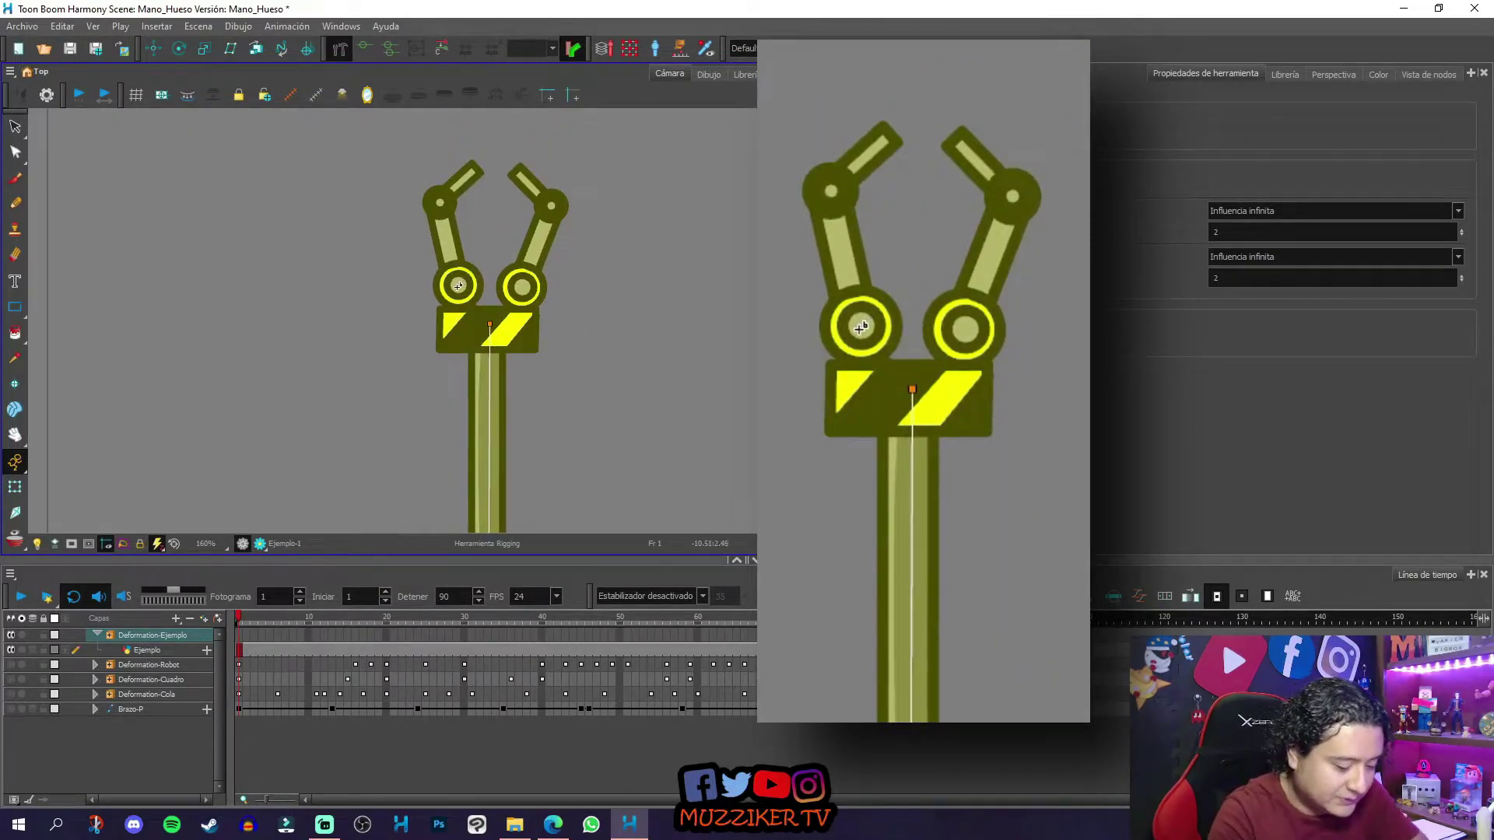
left_click(458, 284)
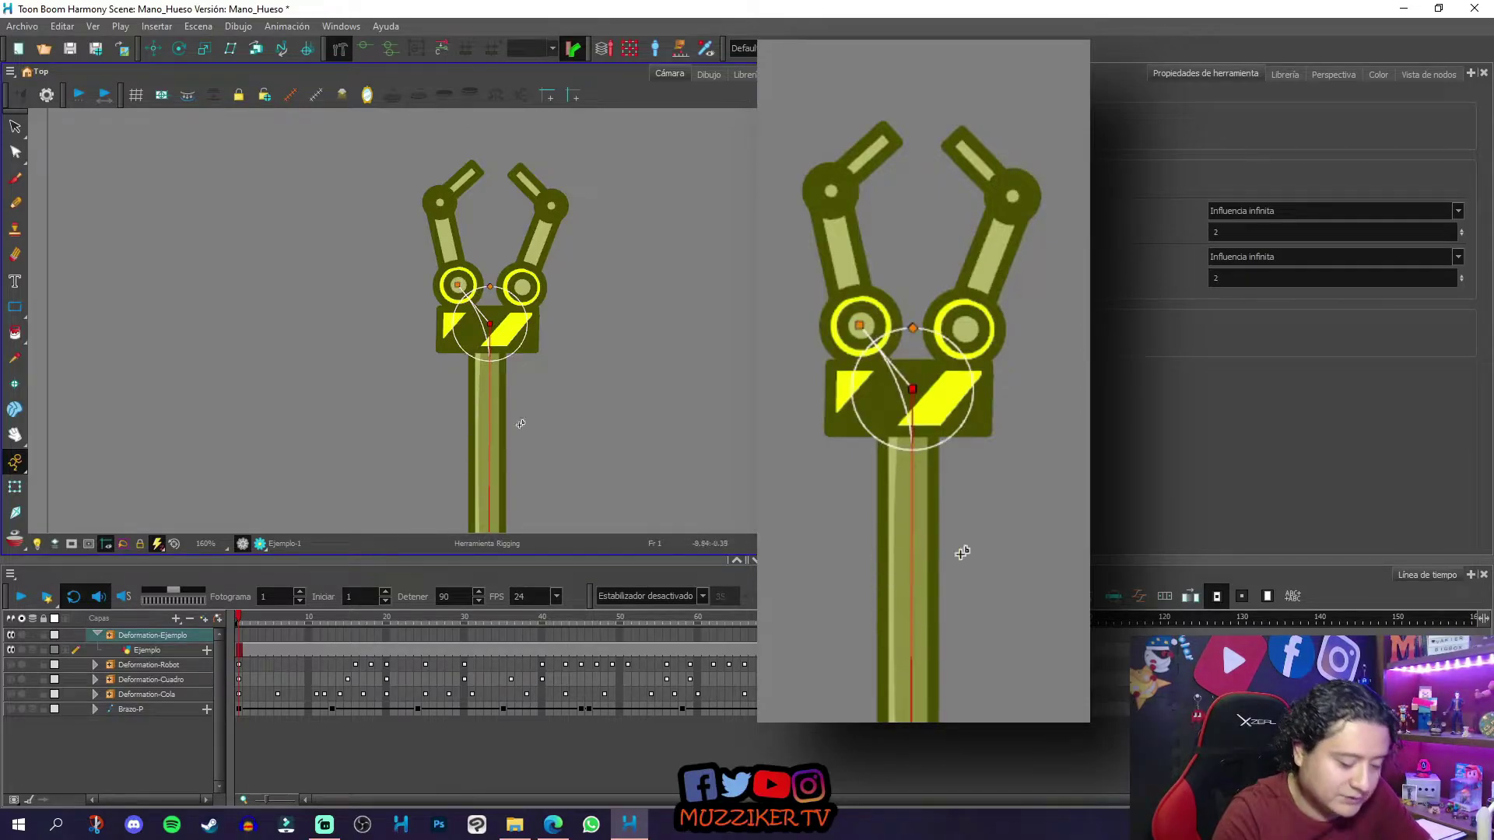
left_click(441, 202)
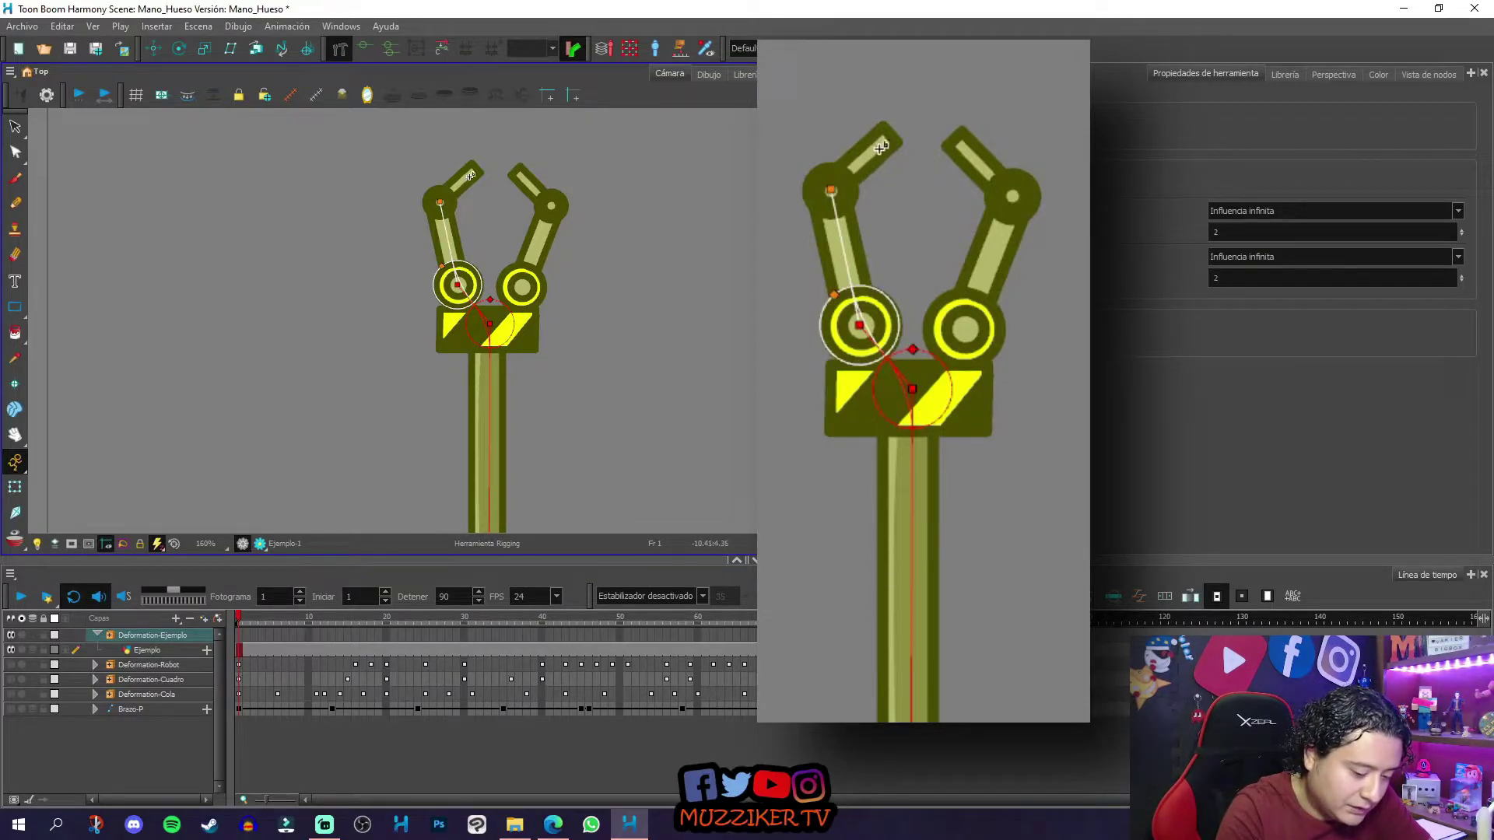
left_click(476, 166)
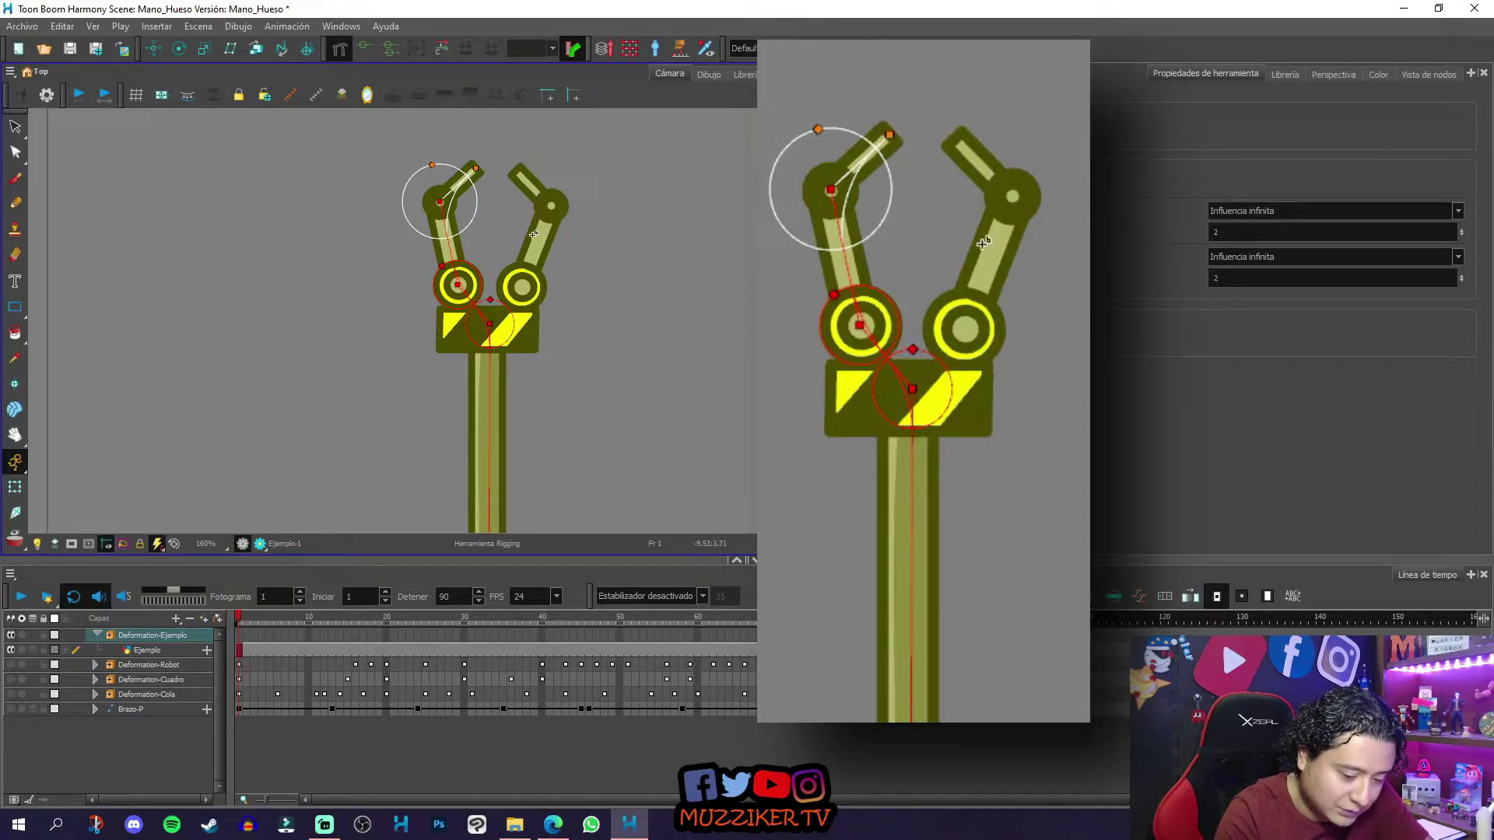
Step: Branch a second bone chain from the claw base point through the right claw's lower joint and elbow to its tip
left_click(522, 287)
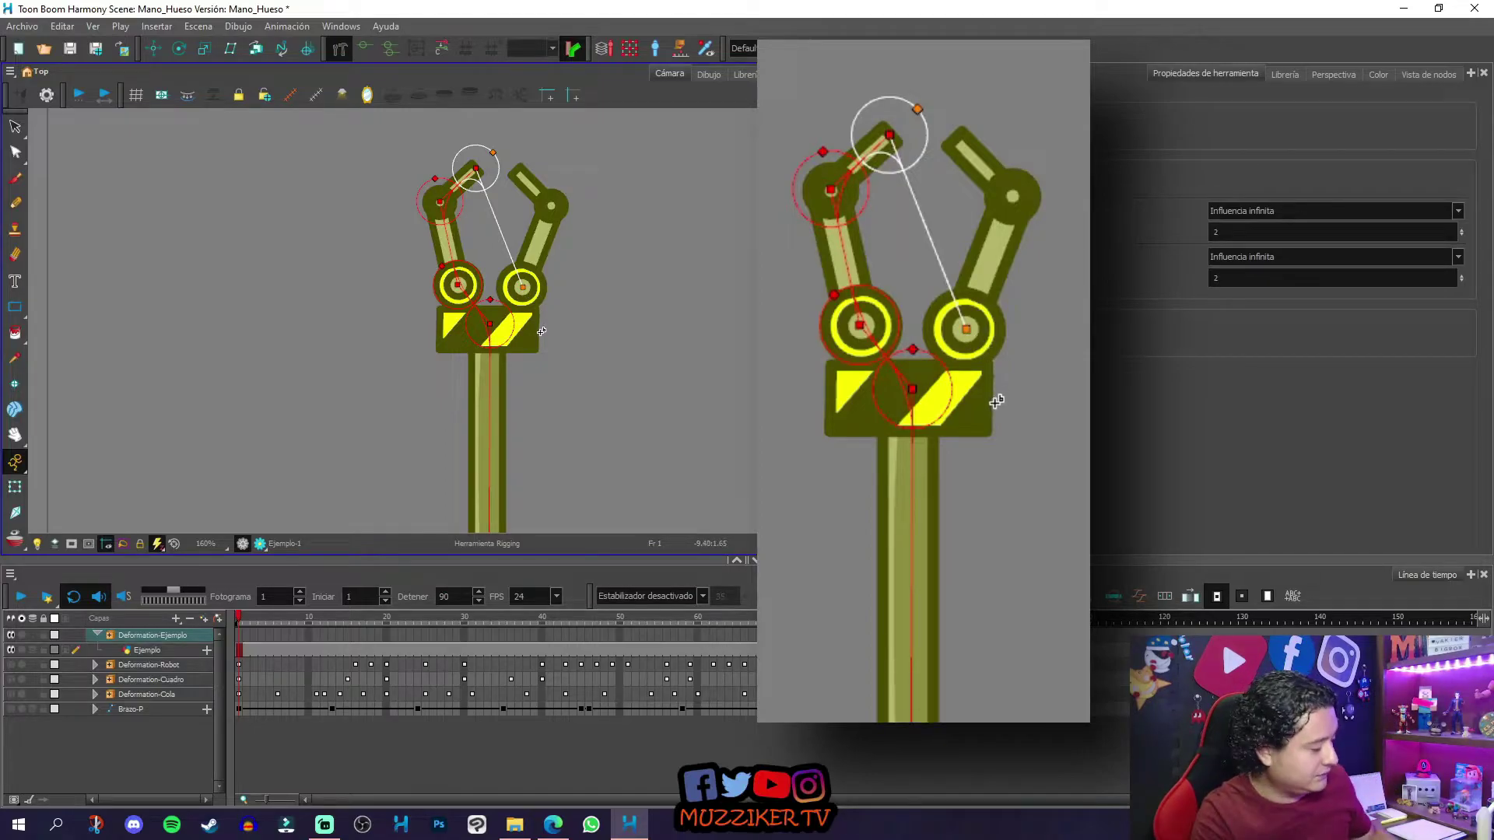
key("ctrl+z")
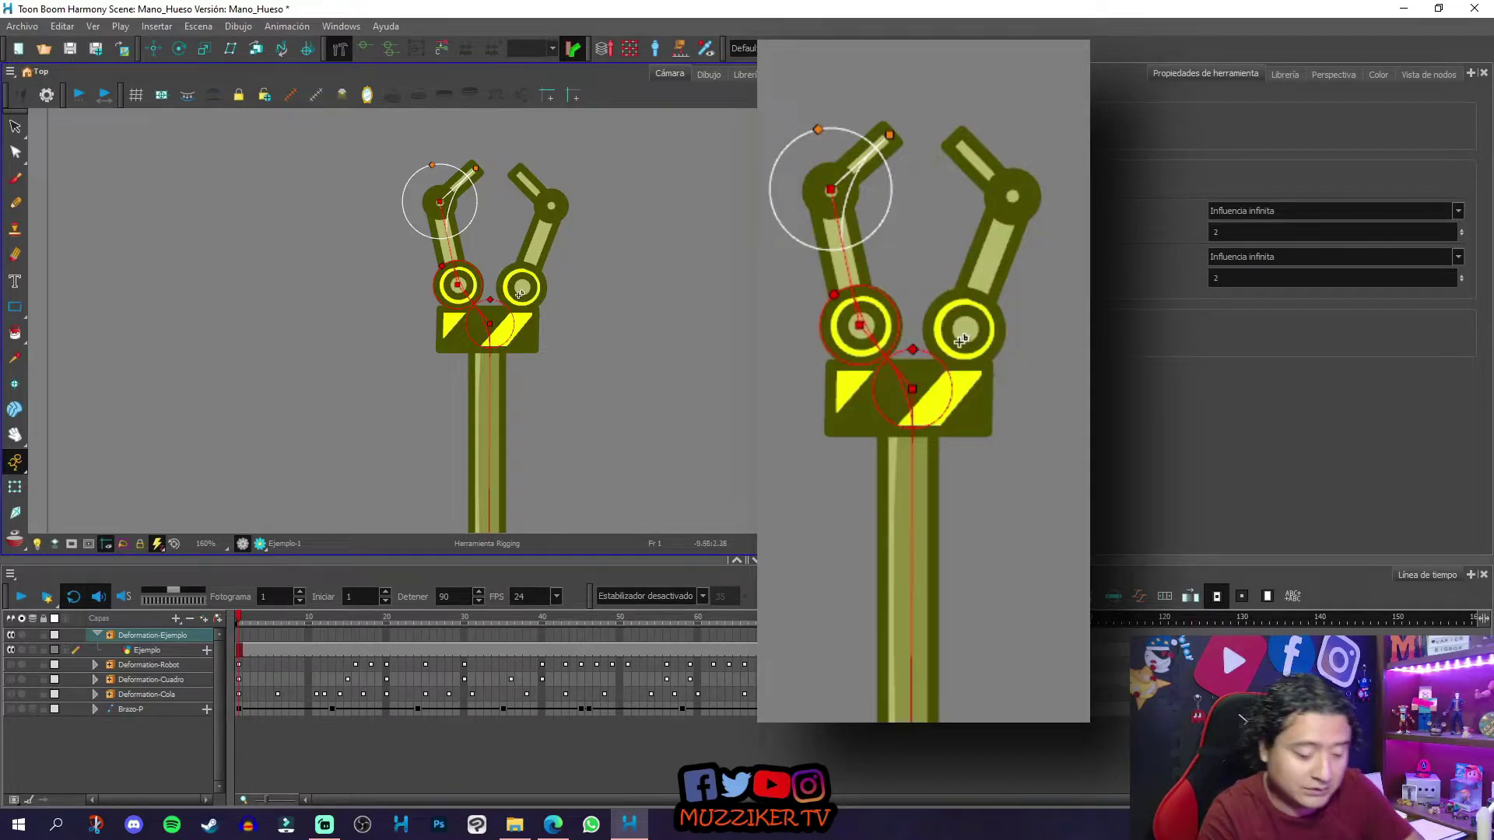
left_click(491, 325)
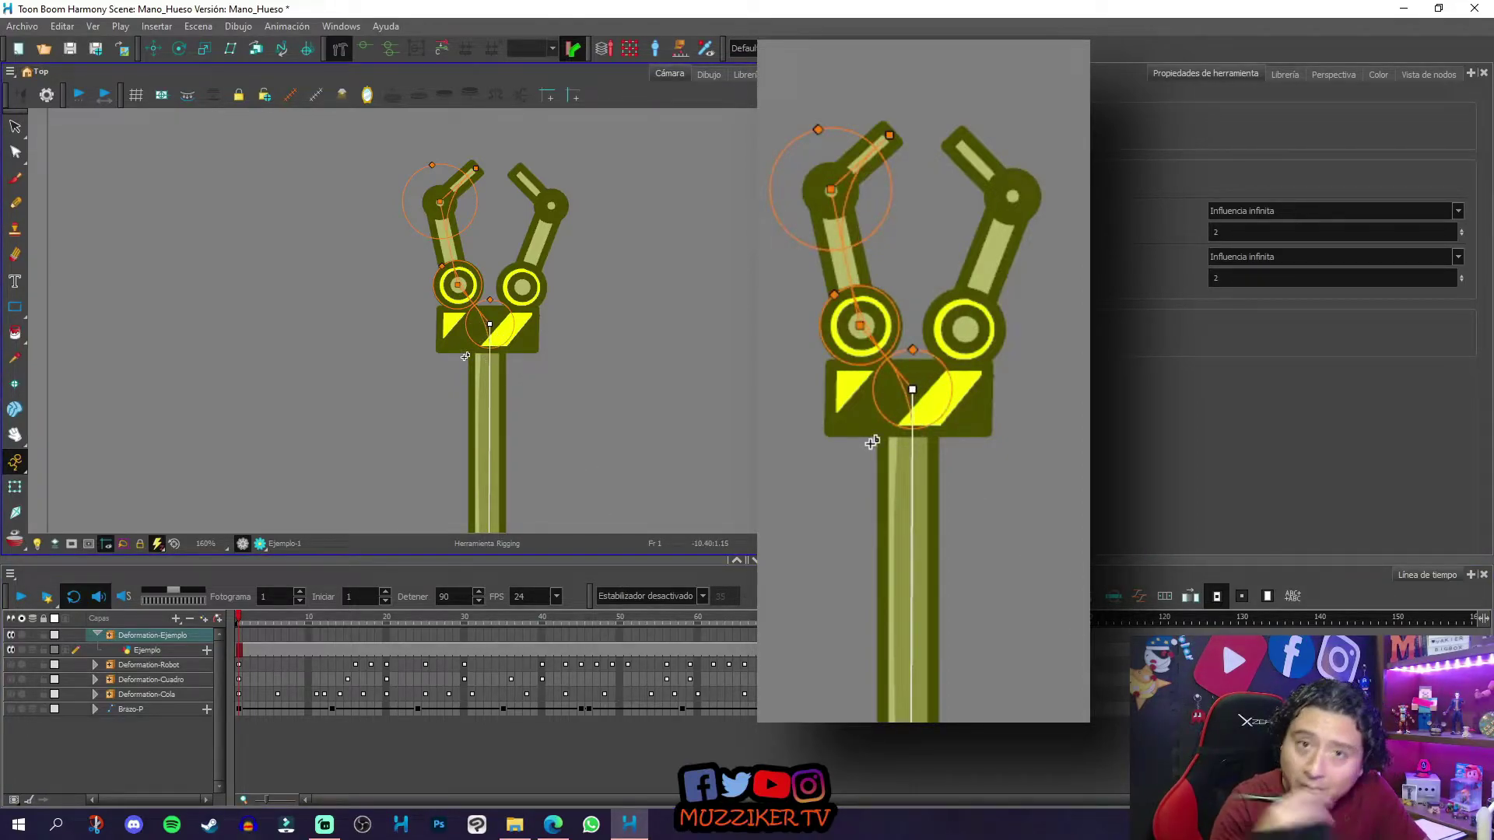
left_click(523, 285)
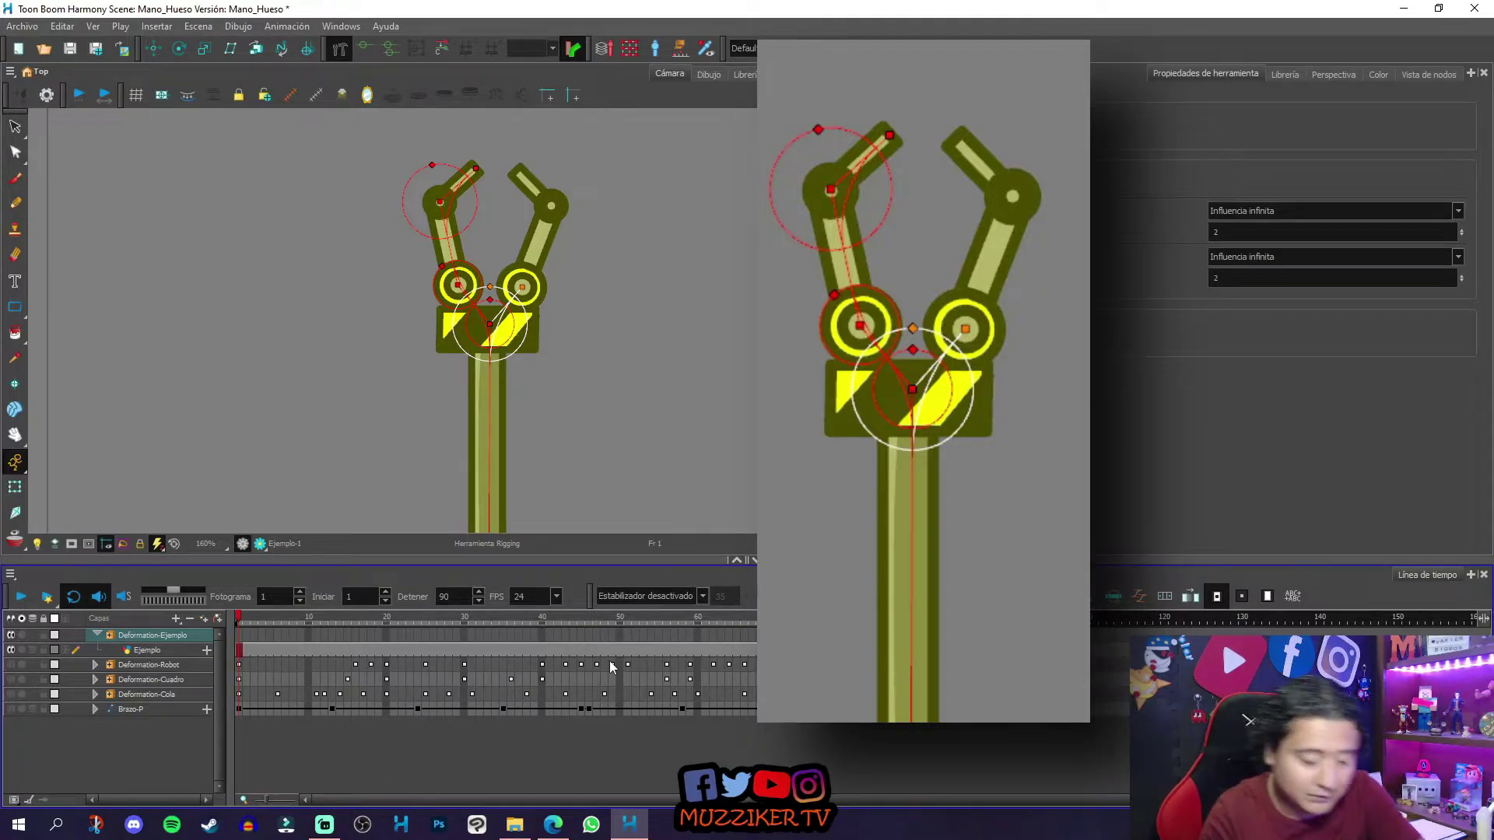
left_click(553, 203)
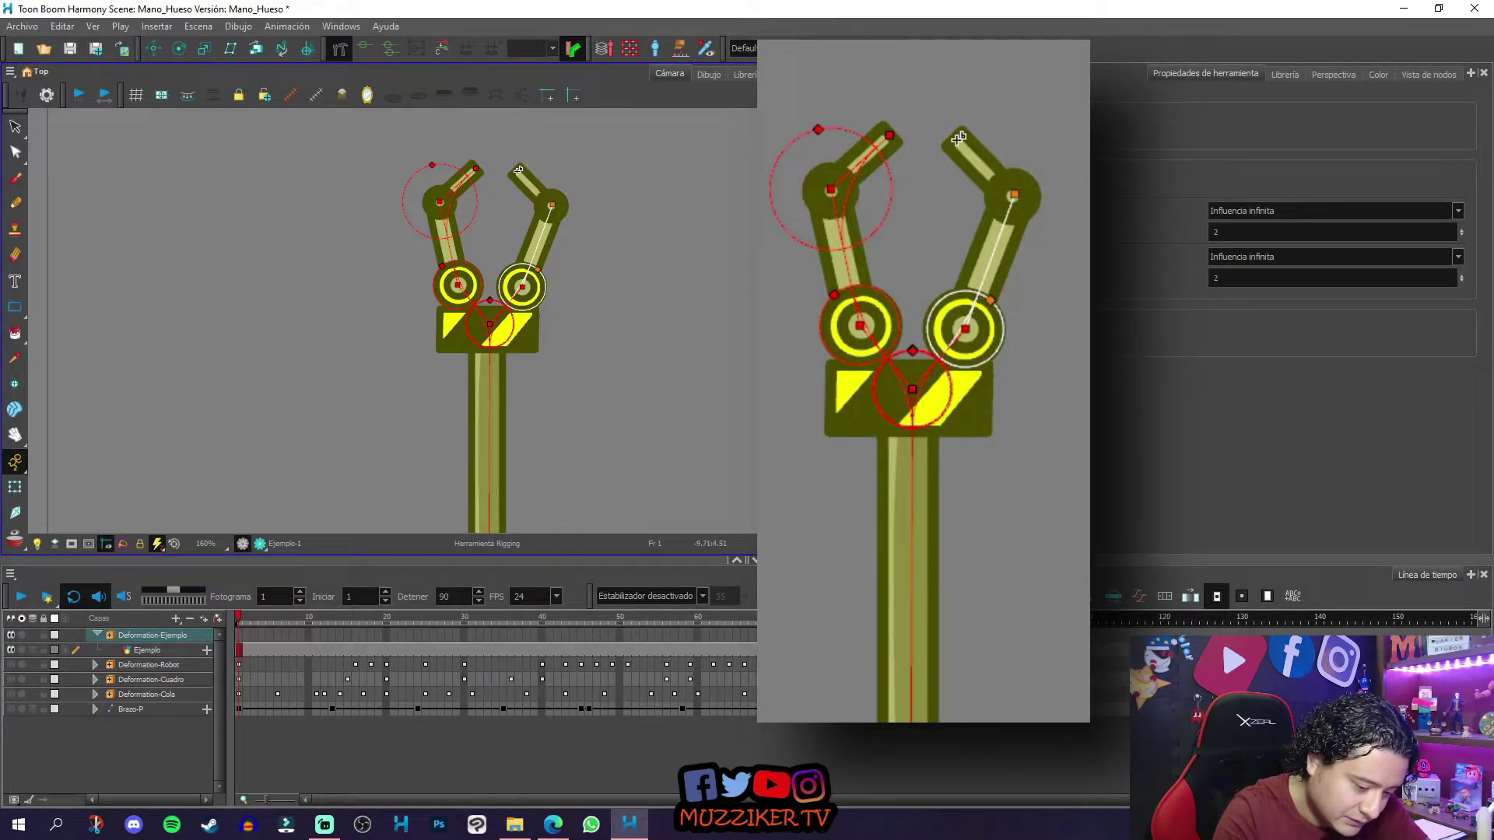
left_click(517, 171)
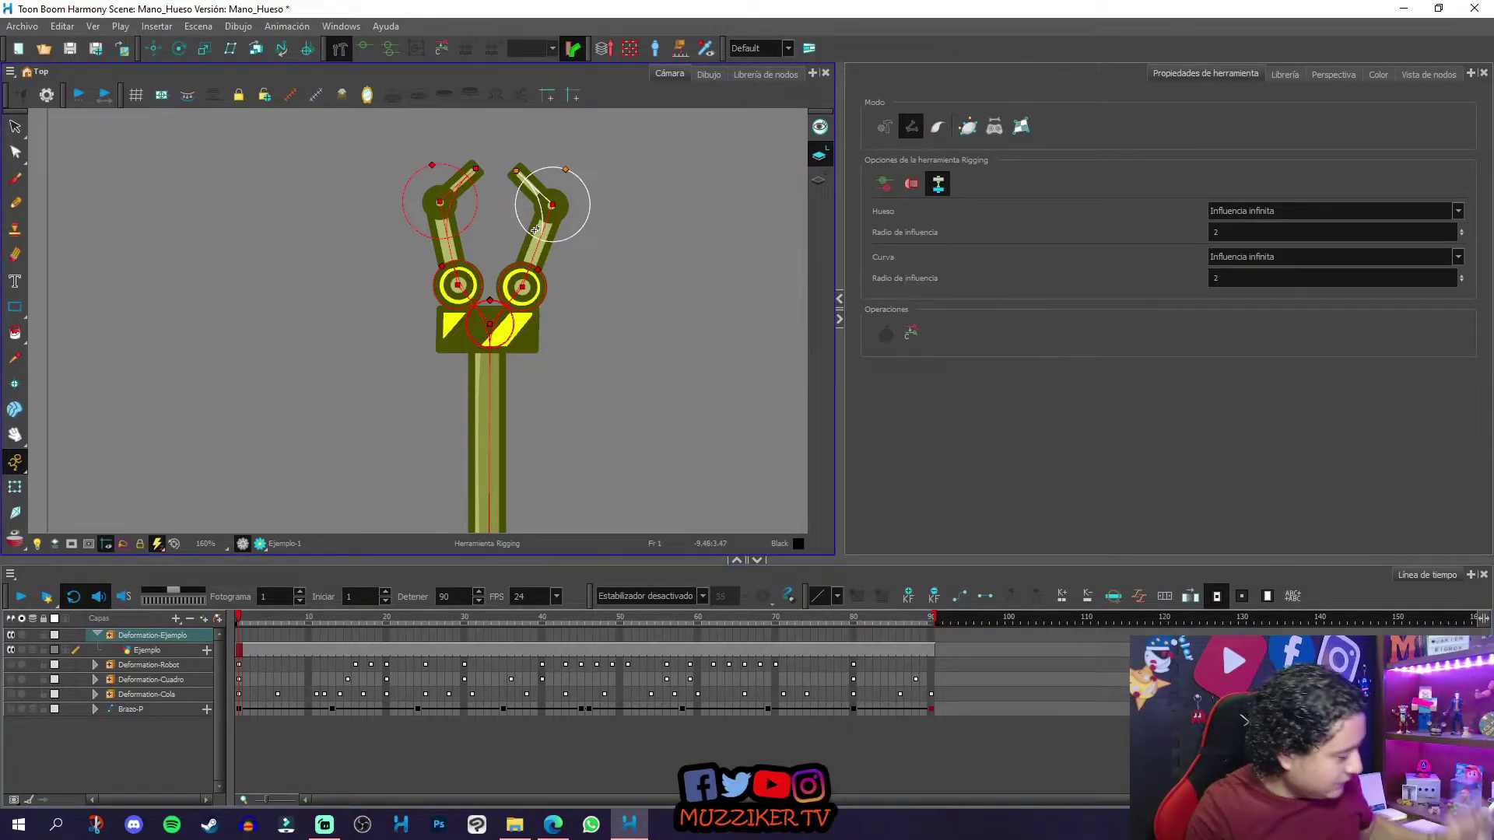
Step: Try posing the upper arm and claw bones in several directions with the Transform tool, undoing each pose
scroll(552, 317, "down", 4)
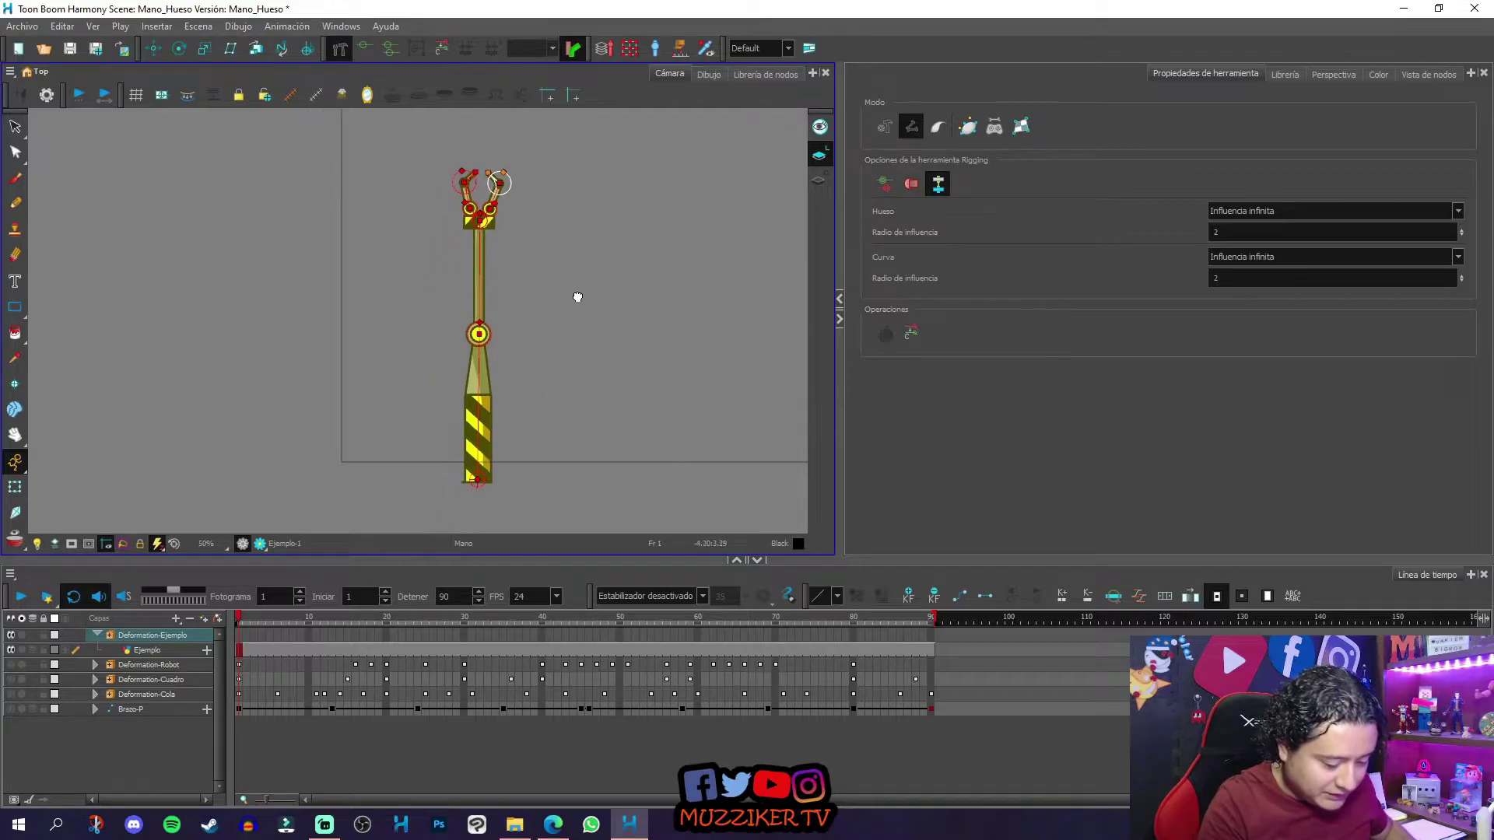
scroll(580, 309, "up", 2)
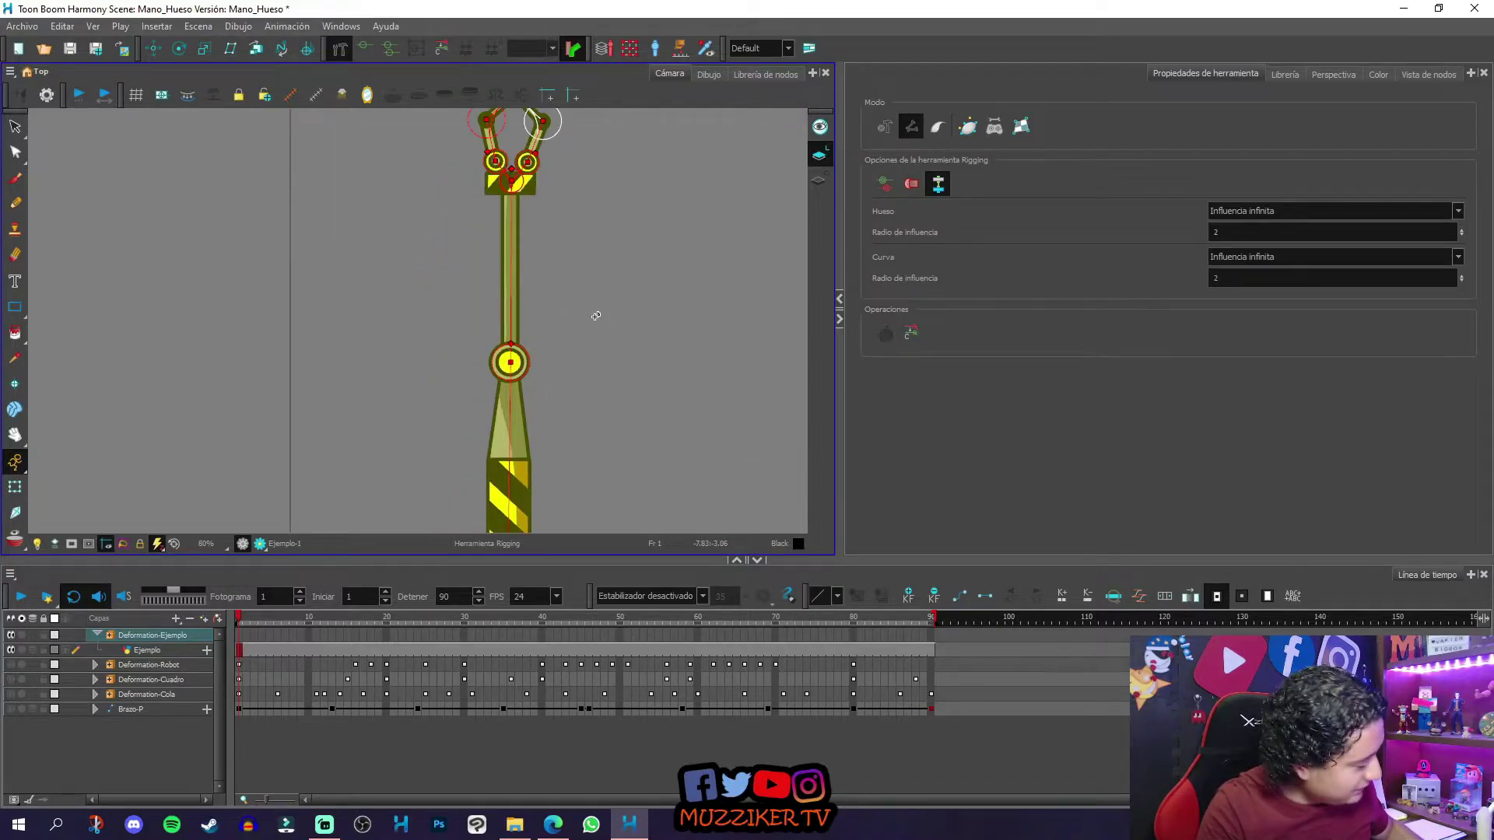
scroll(596, 316, "down", 1)
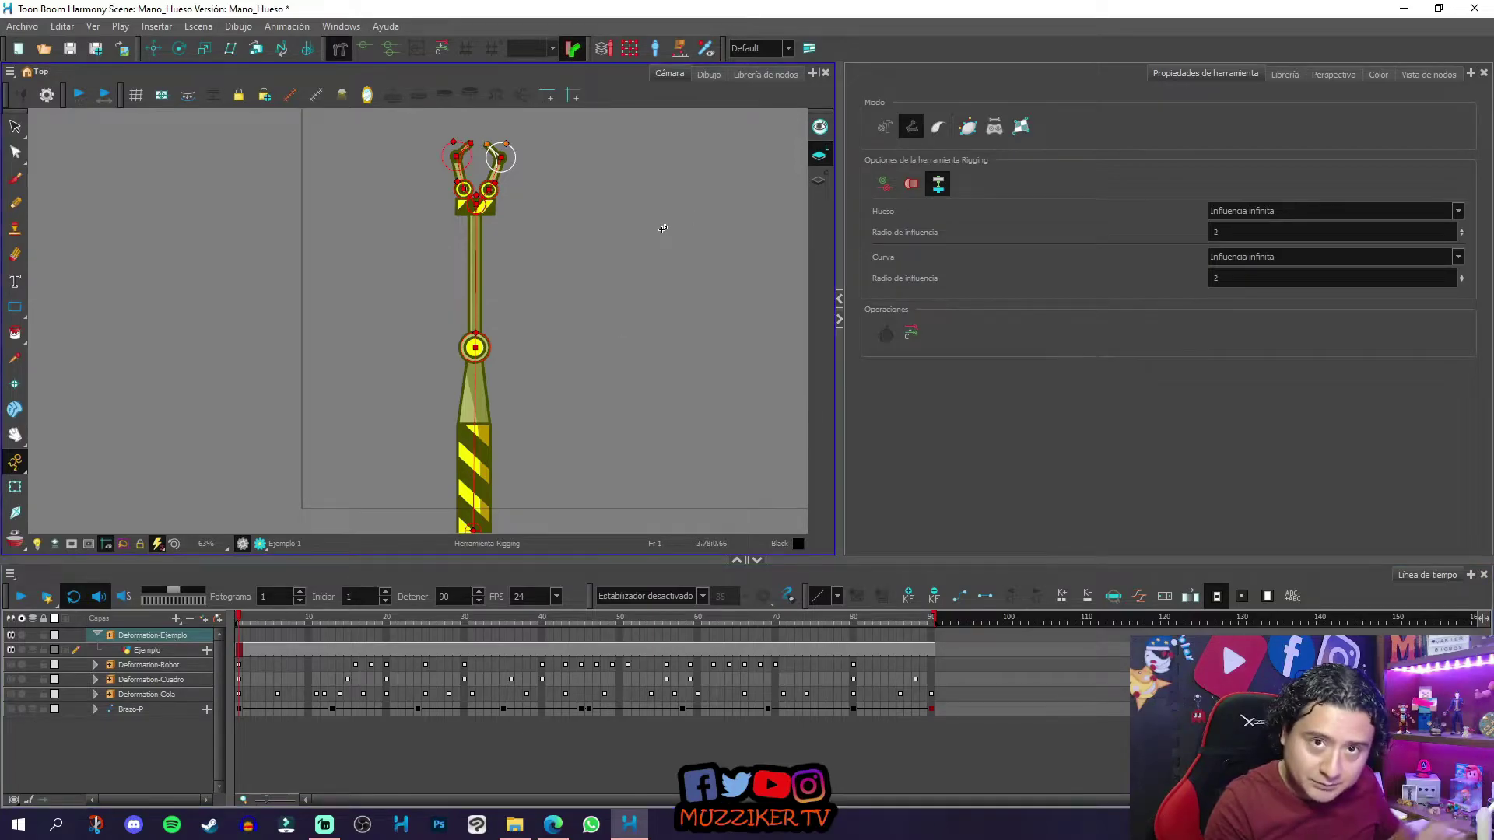
left_click(19, 490)
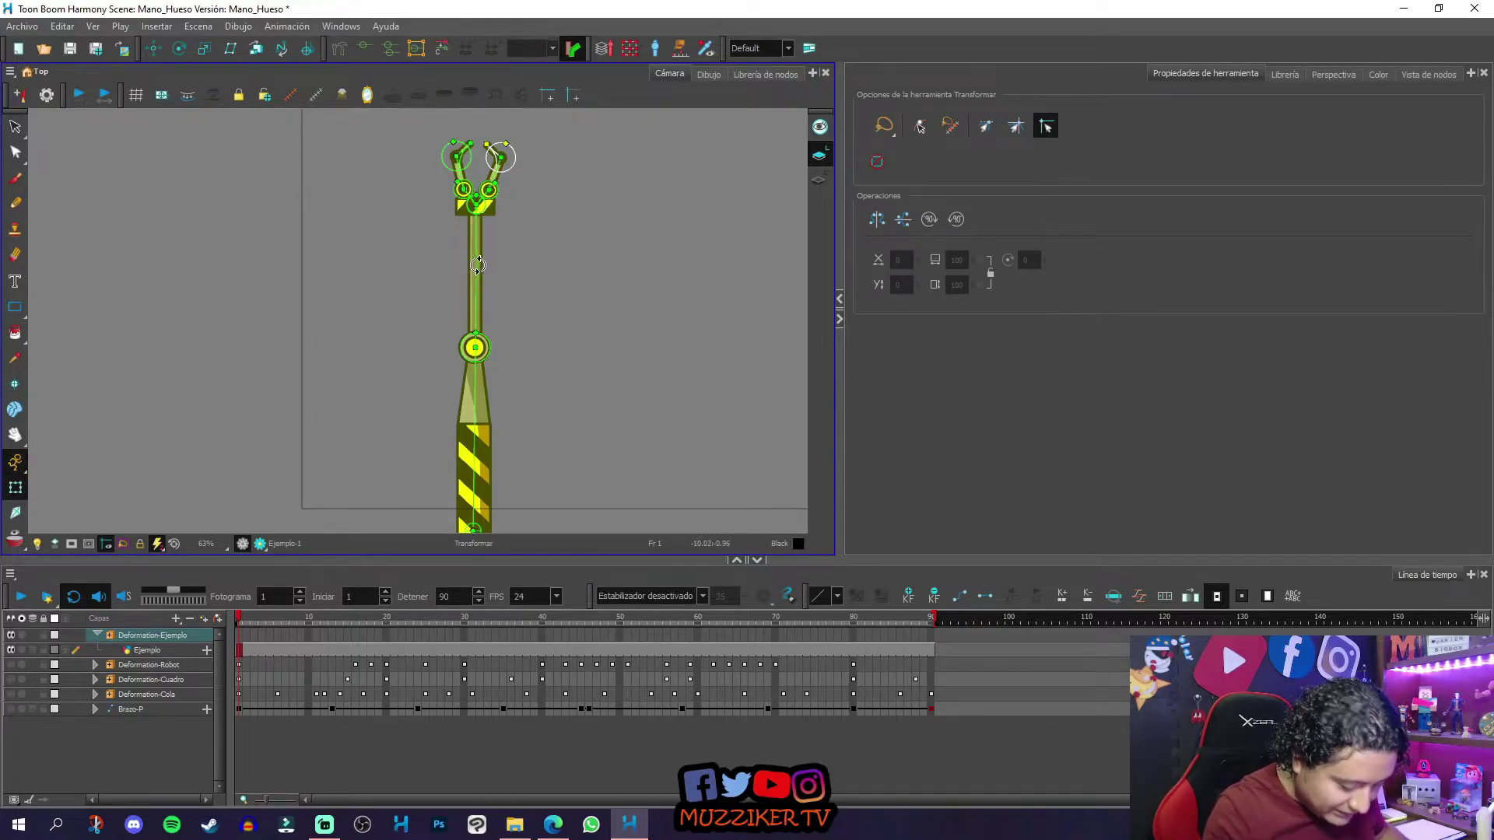
left_click_drag(477, 266, 543, 287)
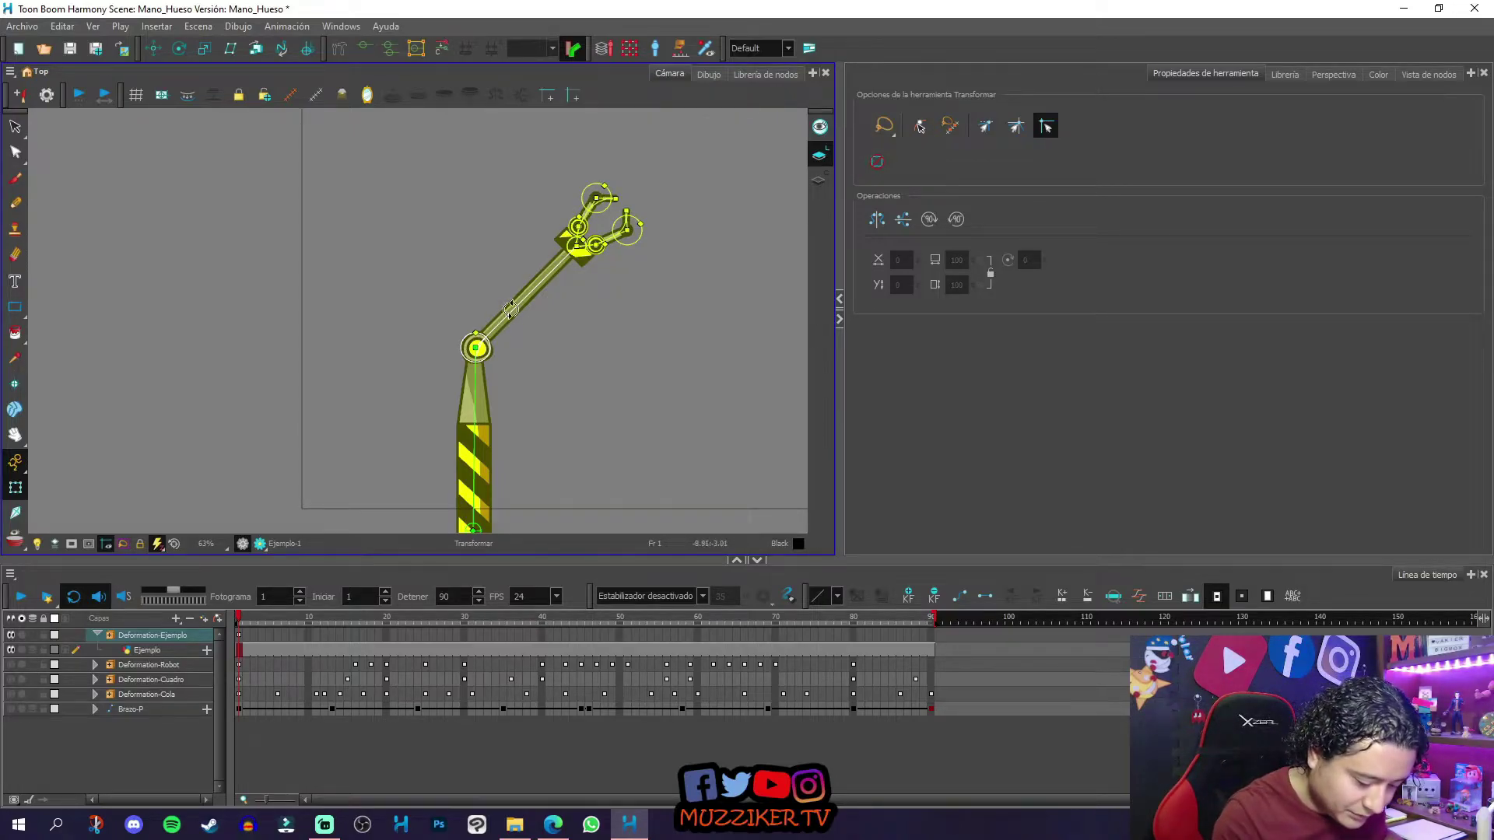
key("ctrl+z")
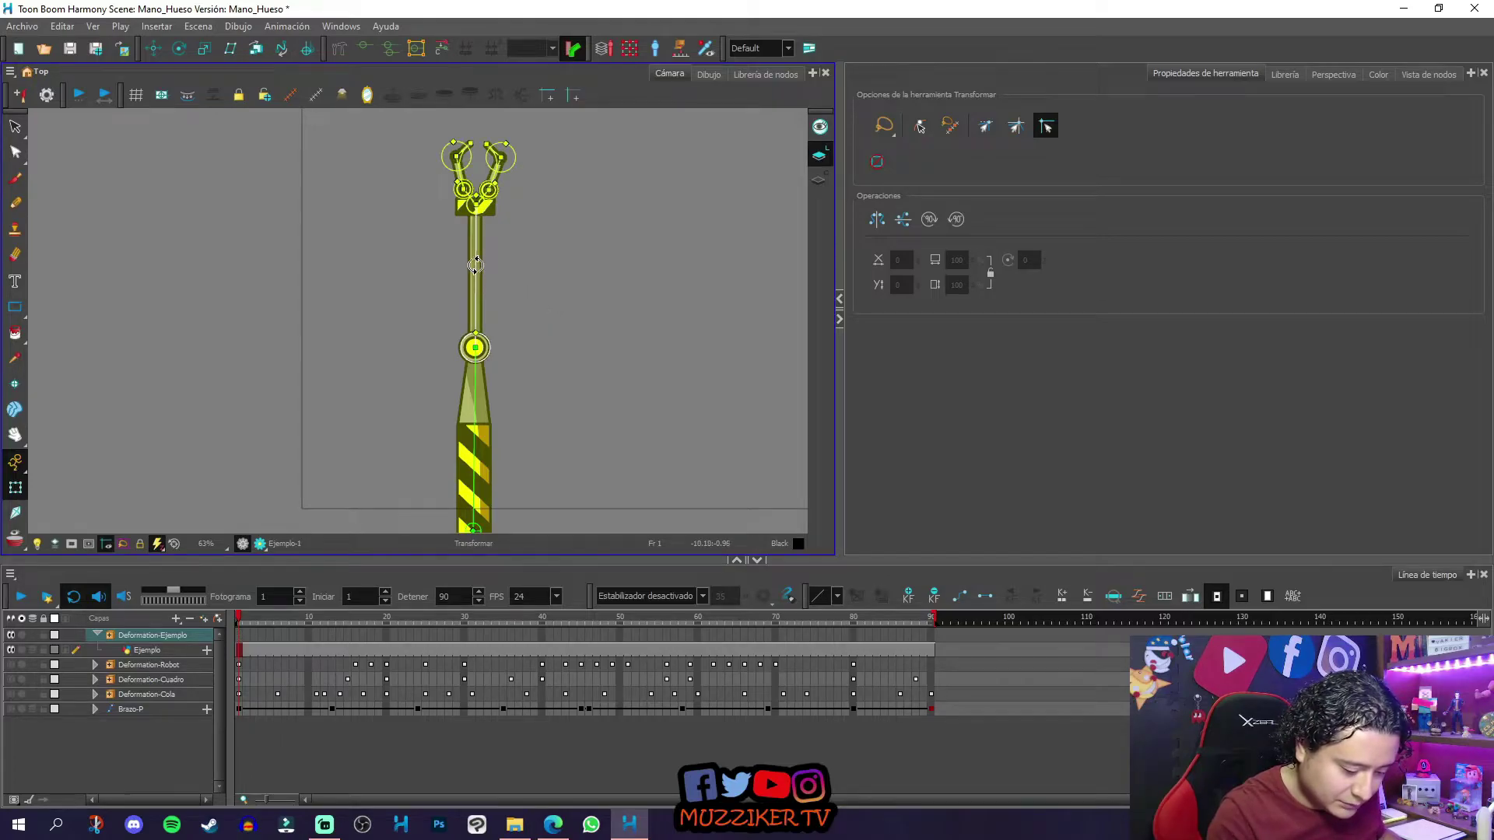
left_click_drag(473, 265, 424, 296)
key("ctrl+z")
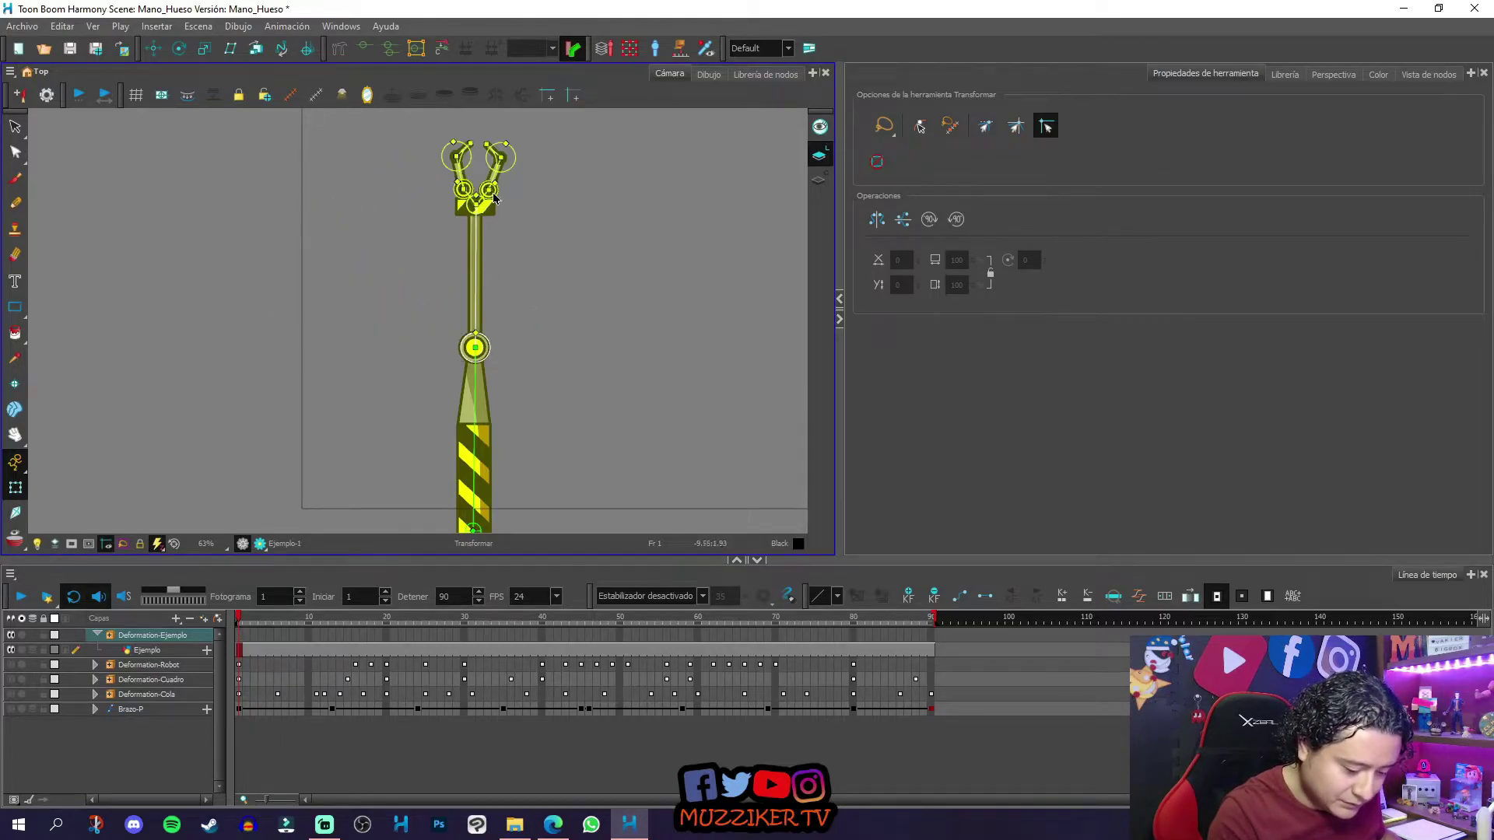
left_click_drag(498, 178, 563, 296)
key("ctrl+z")
left_click_drag(475, 272, 526, 260)
key("ctrl+z")
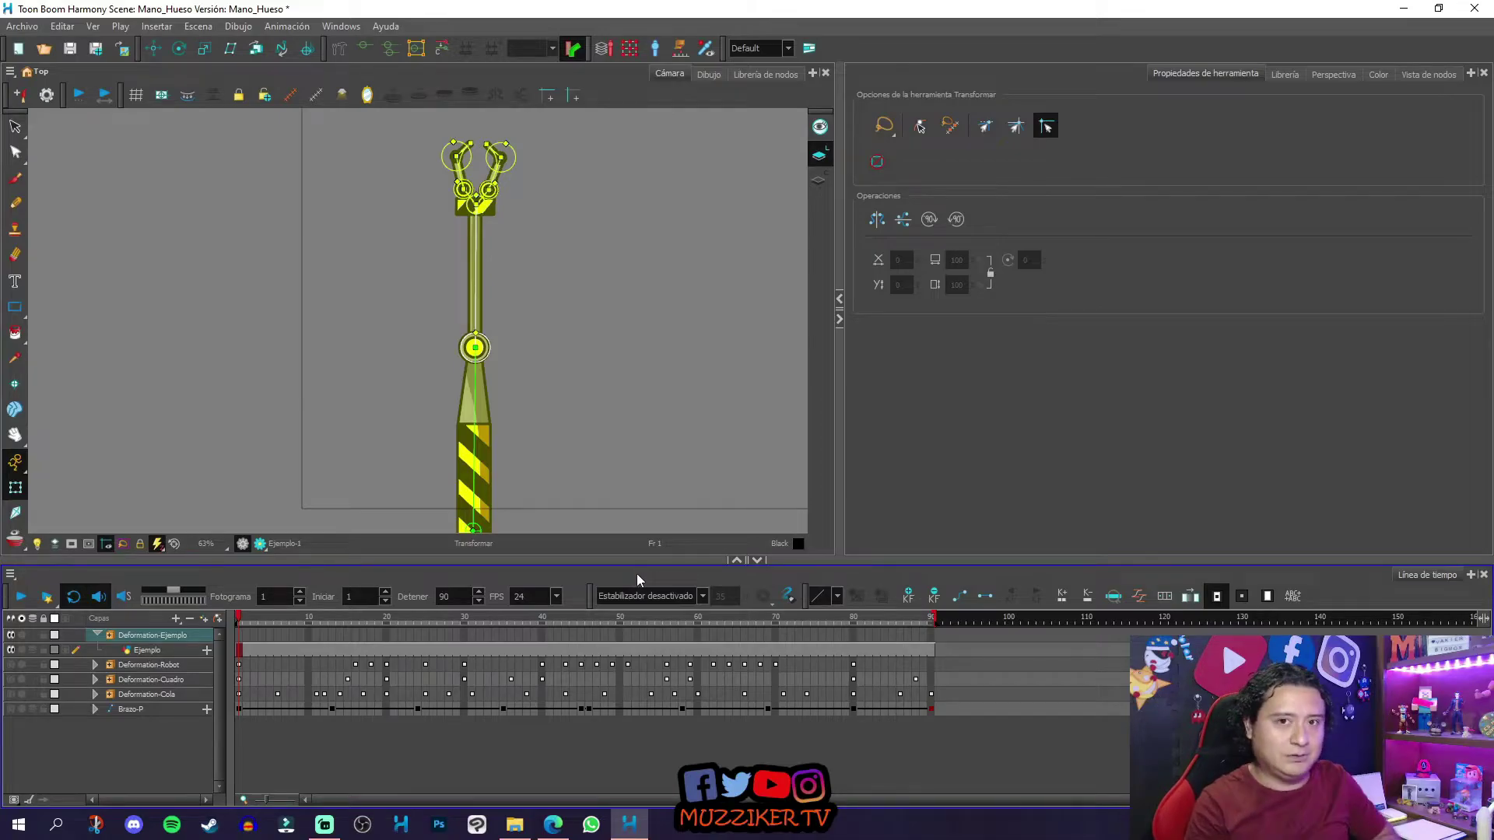
Step: Bend the upper arm to the right, examine the deformed middle joint up close, and undo the bend
left_click_drag(477, 253, 527, 324)
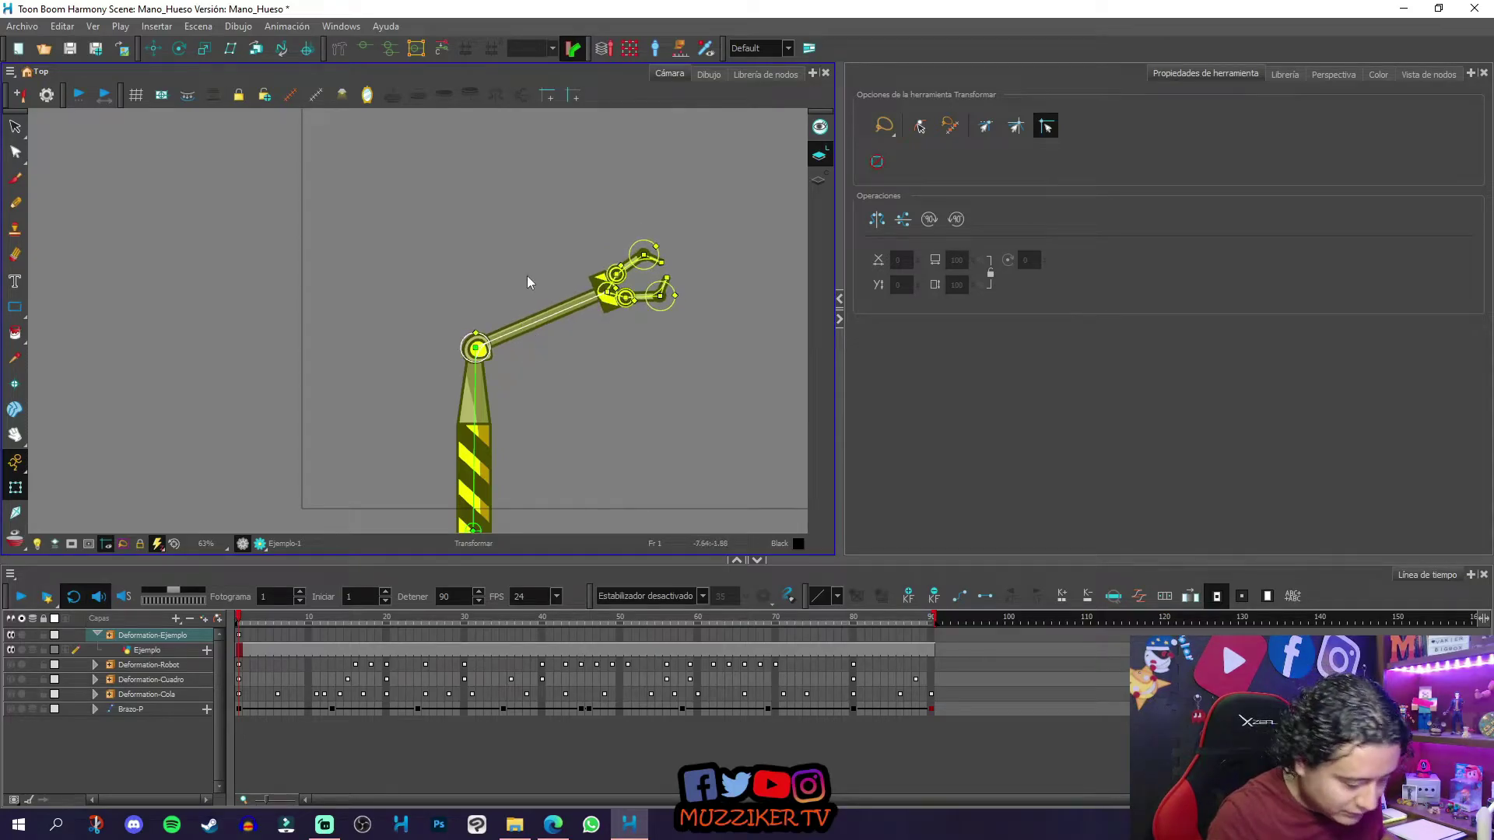
left_click(15, 203)
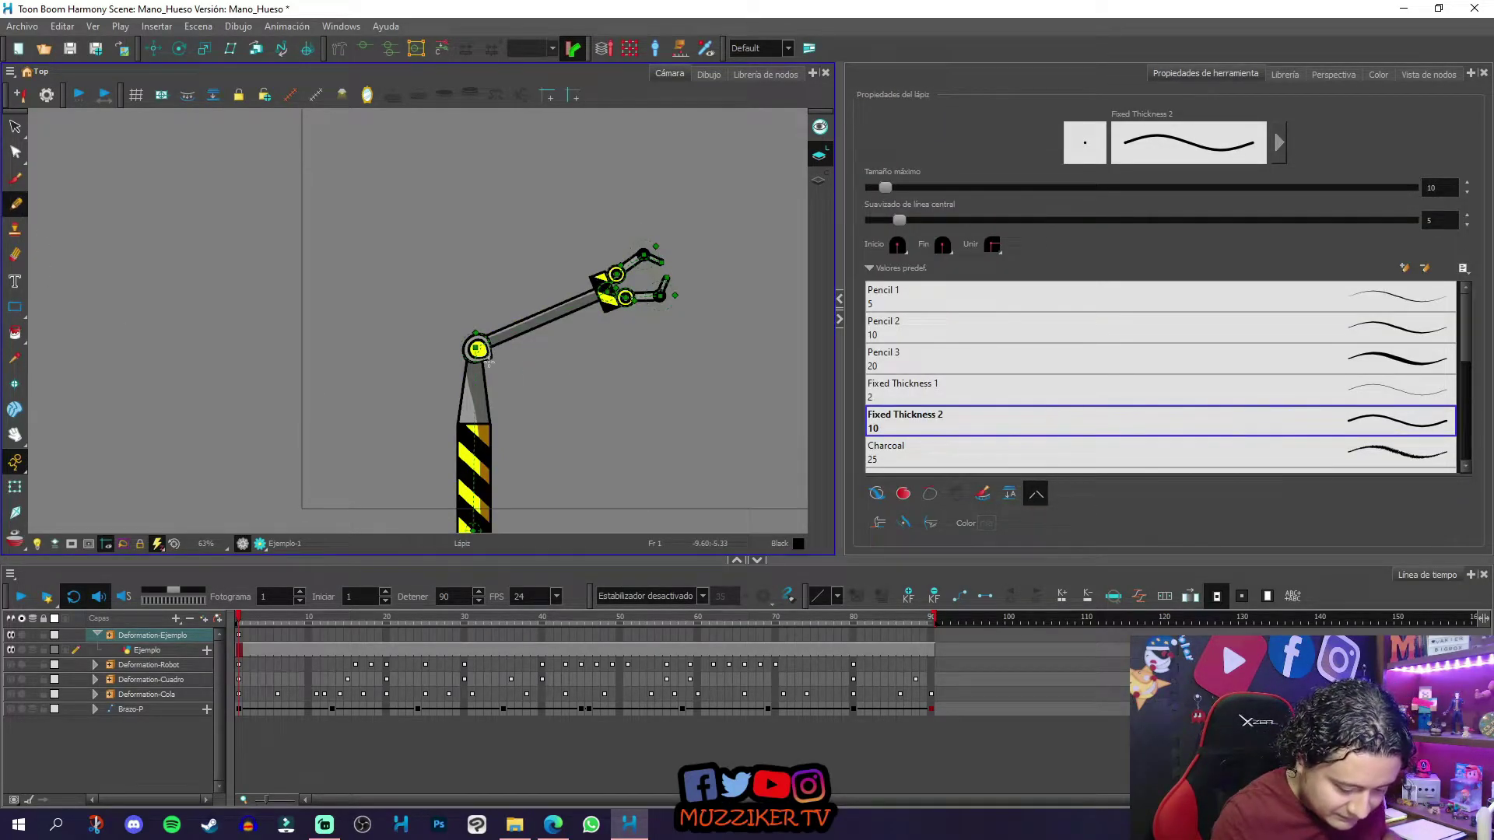
key("2")
key("2")
key("2")
left_click_drag(620, 438, 500, 370)
key("2")
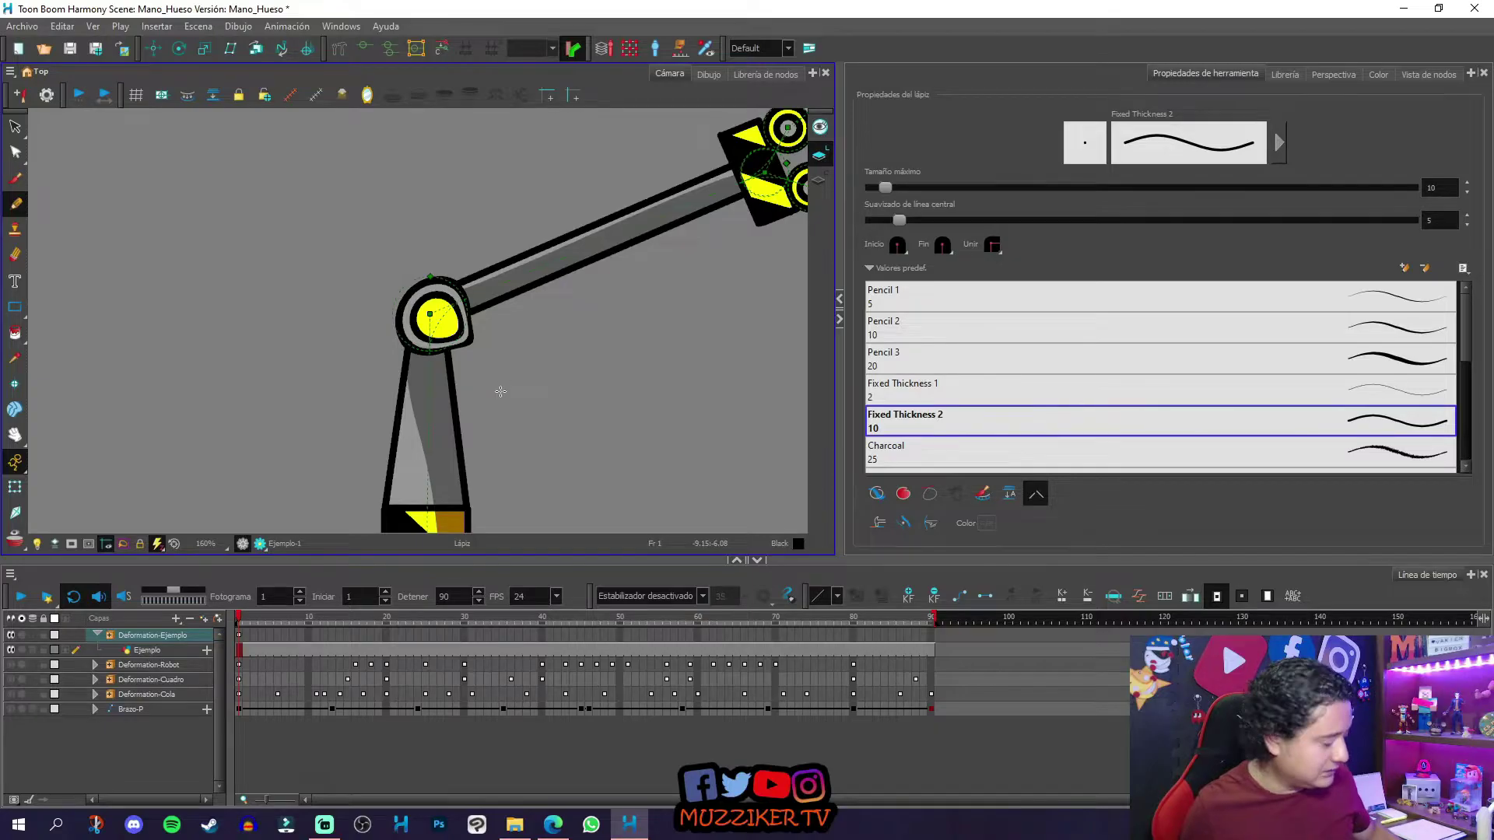
key("ctrl+z")
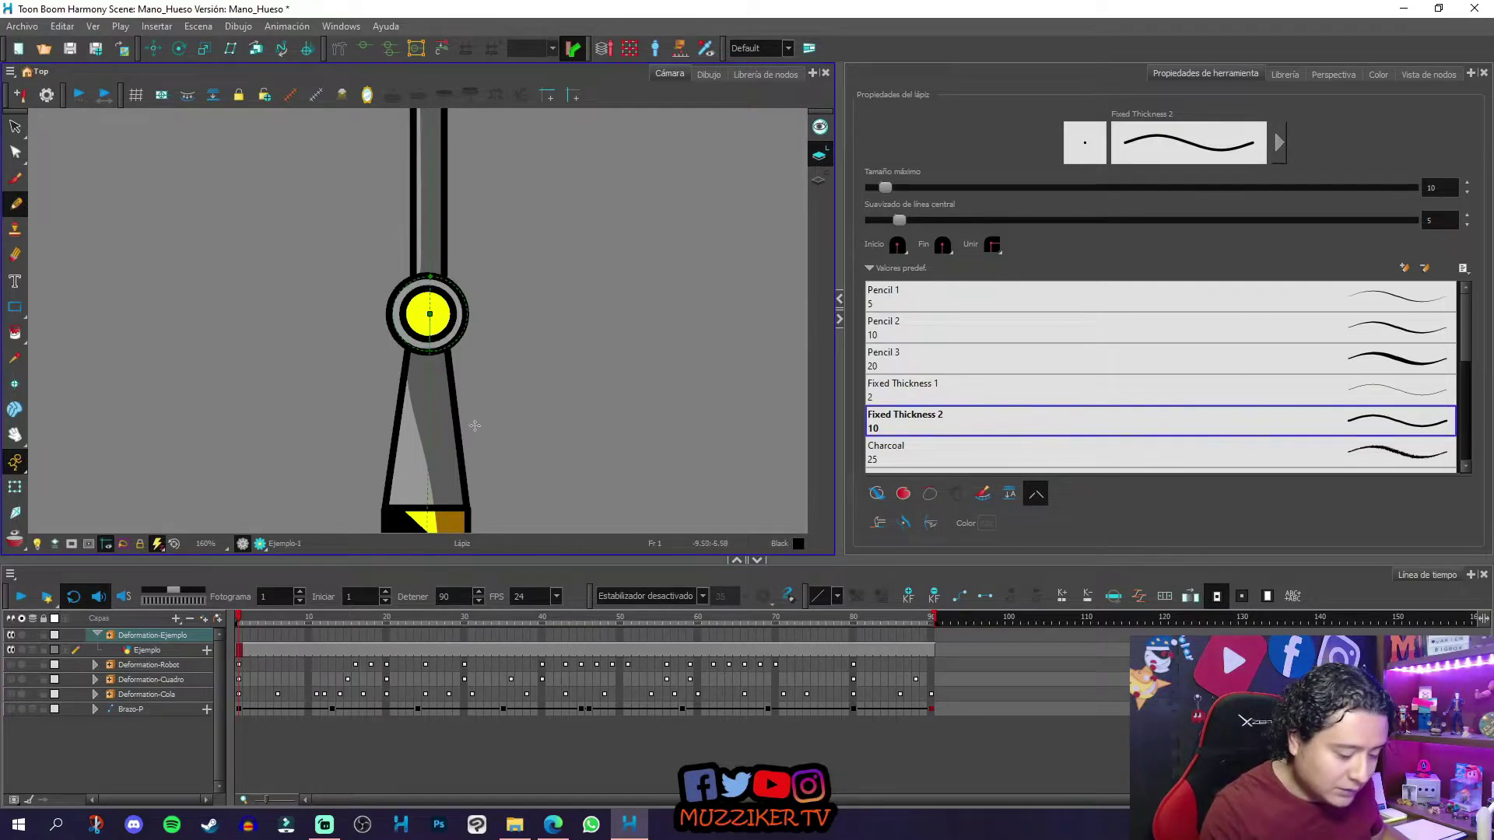
Step: Center the middle joint's bone point on the yellow circle with the Rigging tool and widen its bend radius far beyond the joint
left_click(339, 48)
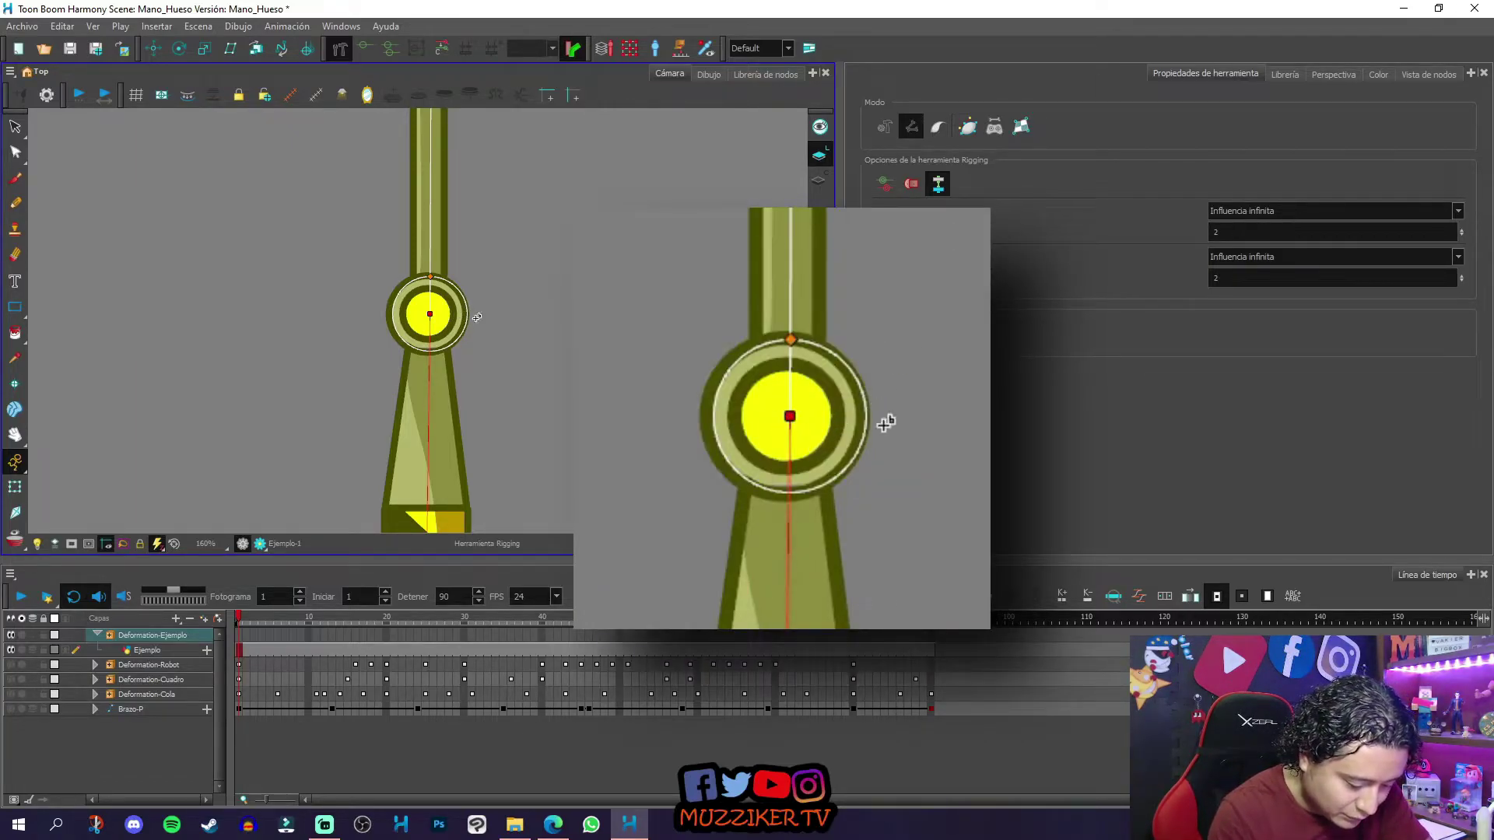
left_click_drag(430, 314, 426, 315)
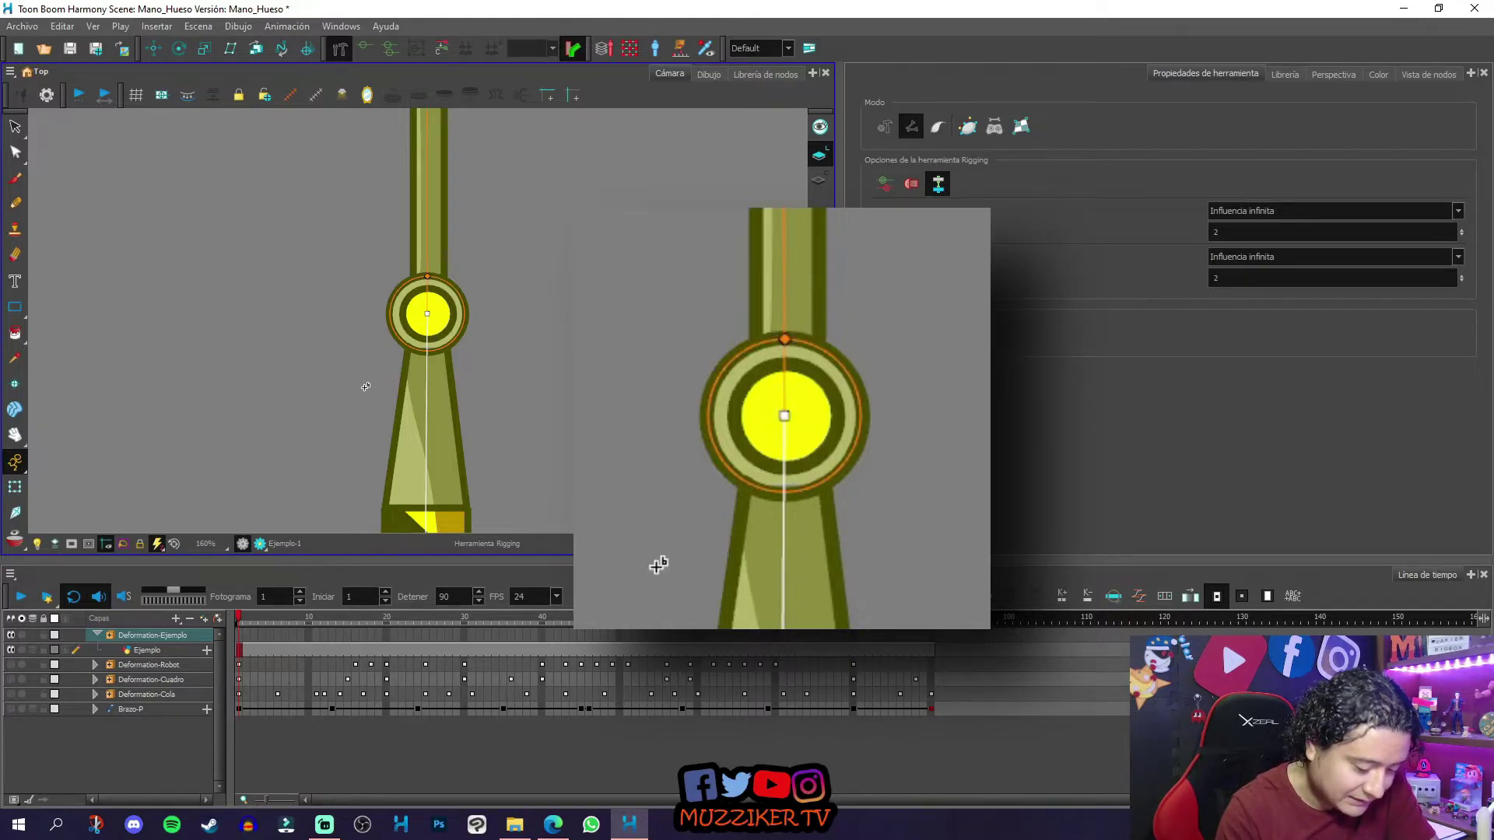
left_click(427, 283)
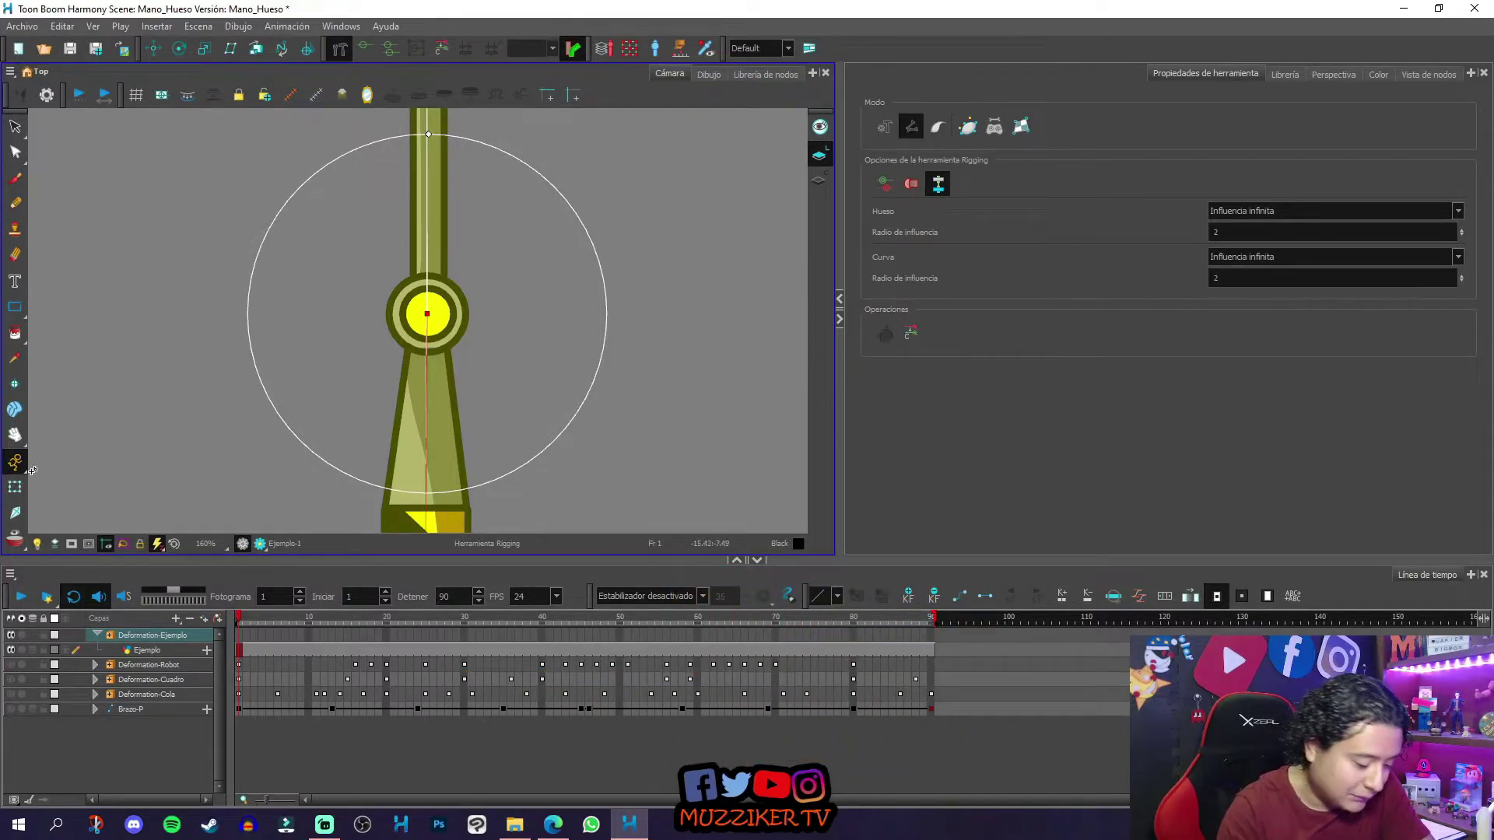
Step: Try bending the upper arm to the left with the Transform tool, examine the curve around the middle joint, and undo the bend
left_click(15, 488)
key("space")
left_click_drag(668, 246, 673, 319)
left_click_drag(432, 155, 358, 162)
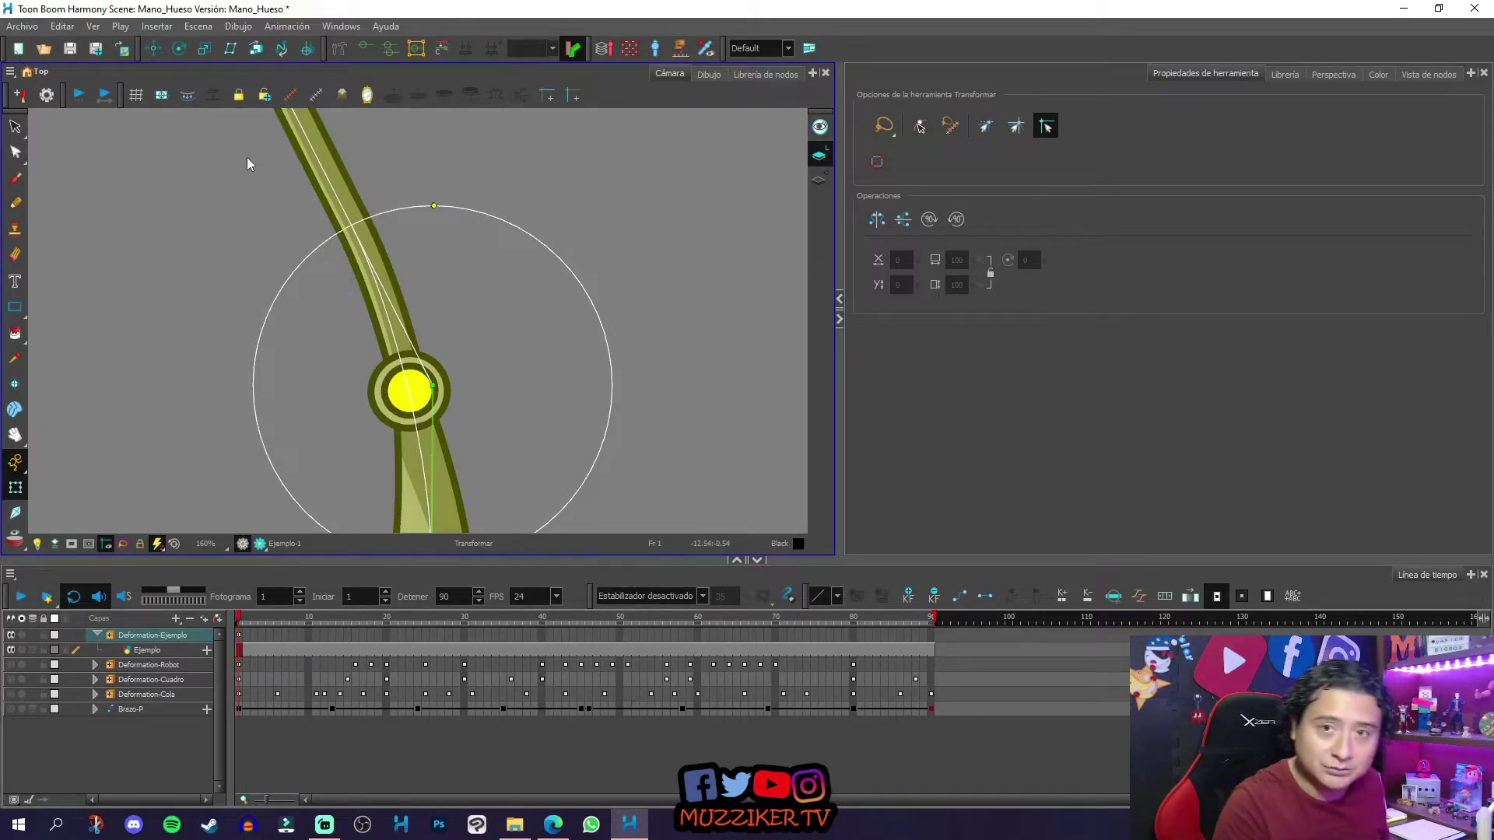
left_click_drag(526, 427, 540, 152)
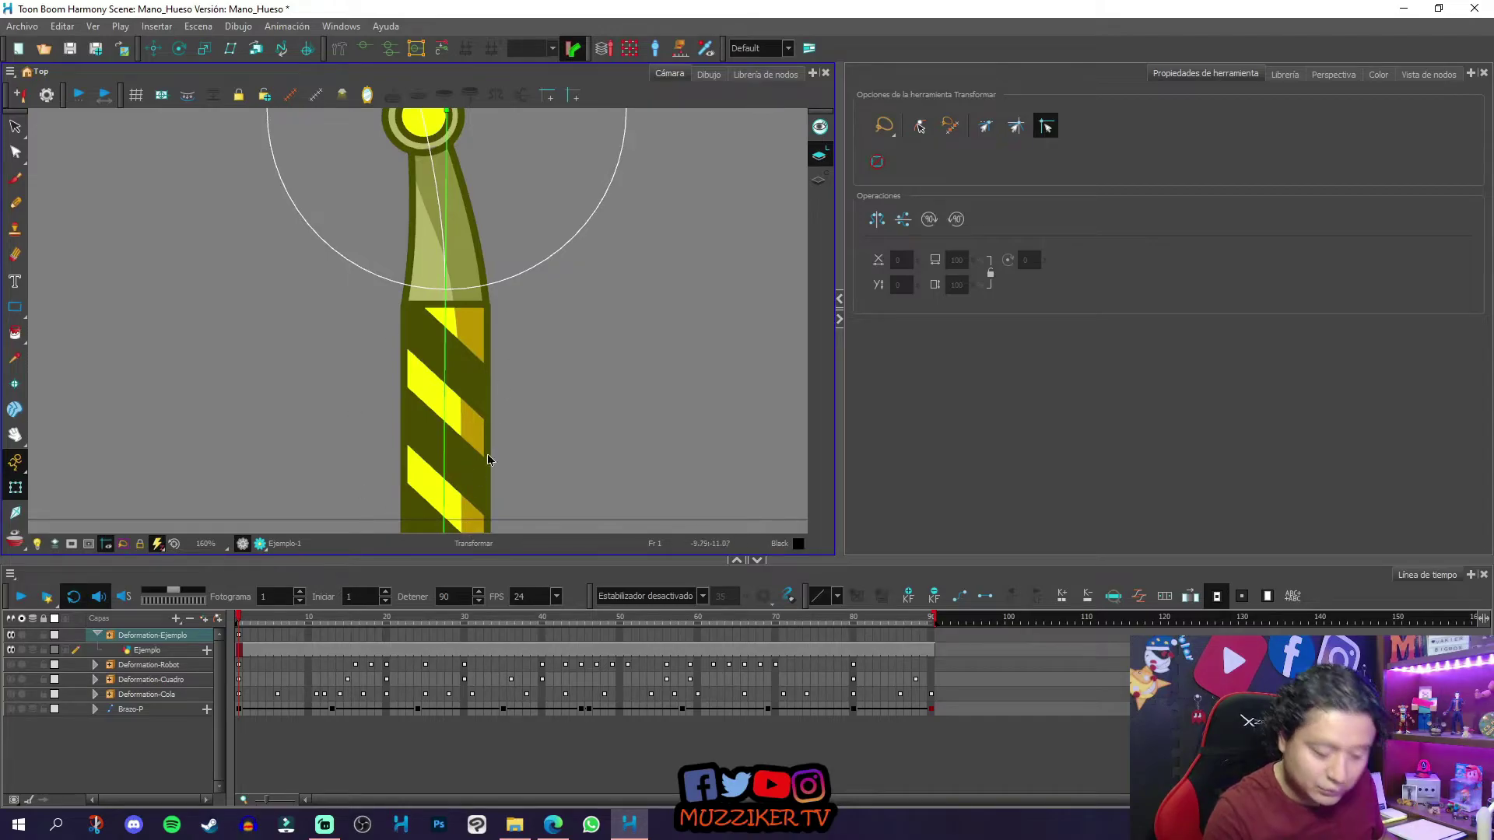
key("space")
left_click_drag(579, 278, 586, 481)
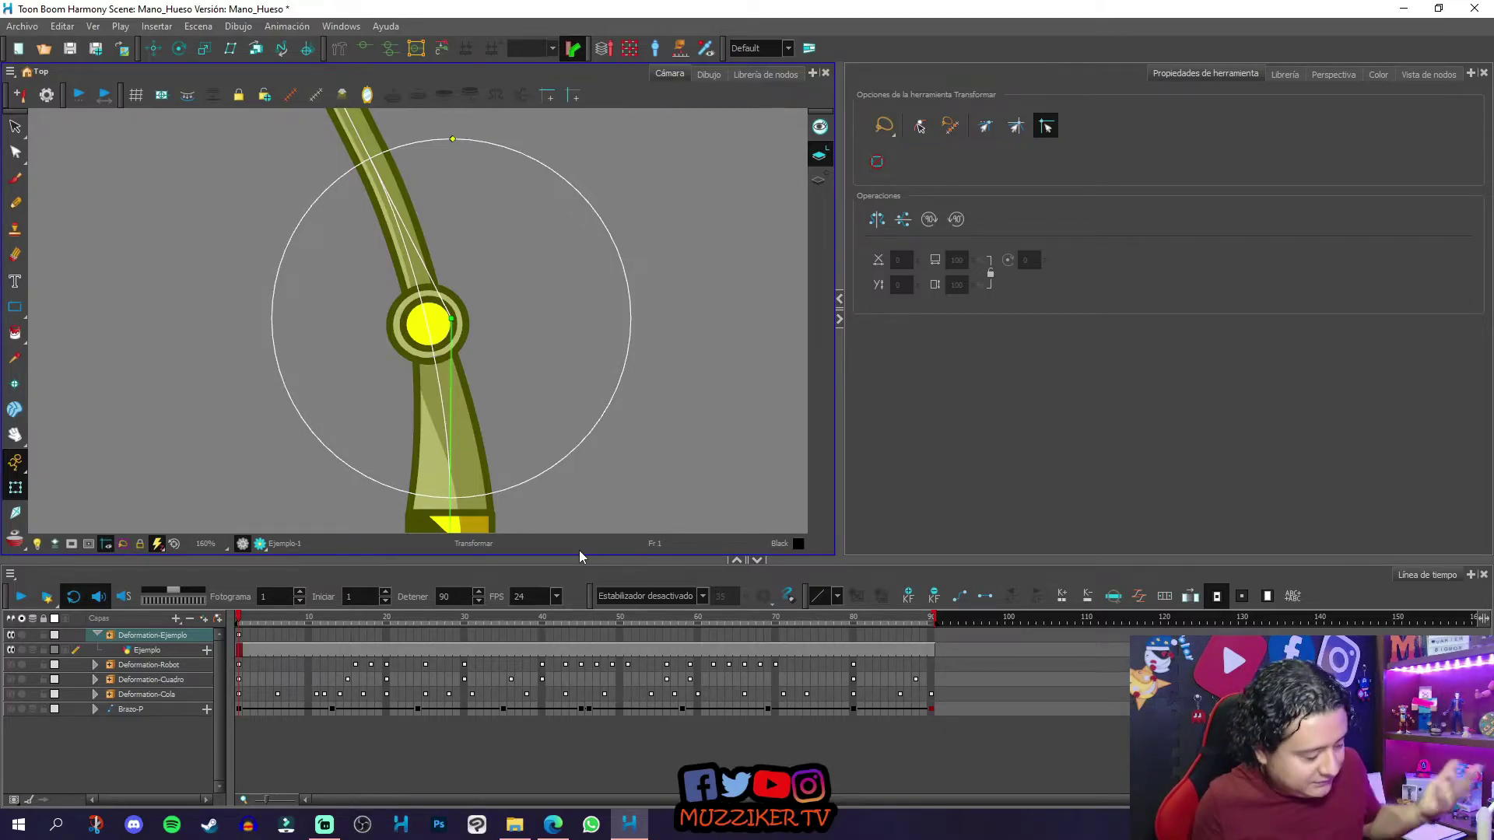
key("ctrl+z")
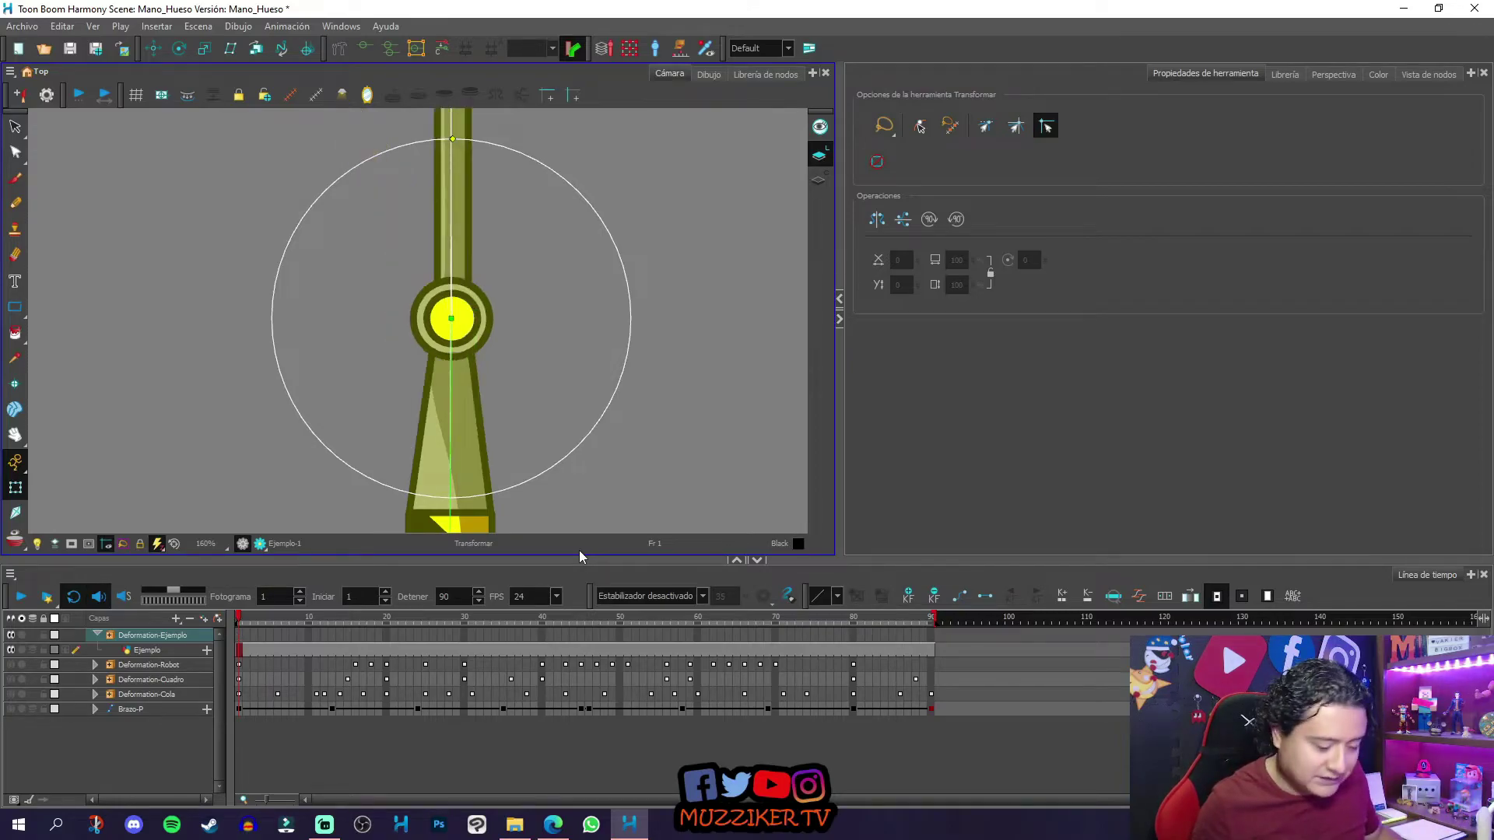
left_click_drag(452, 139, 455, 169)
key("ctrl+z")
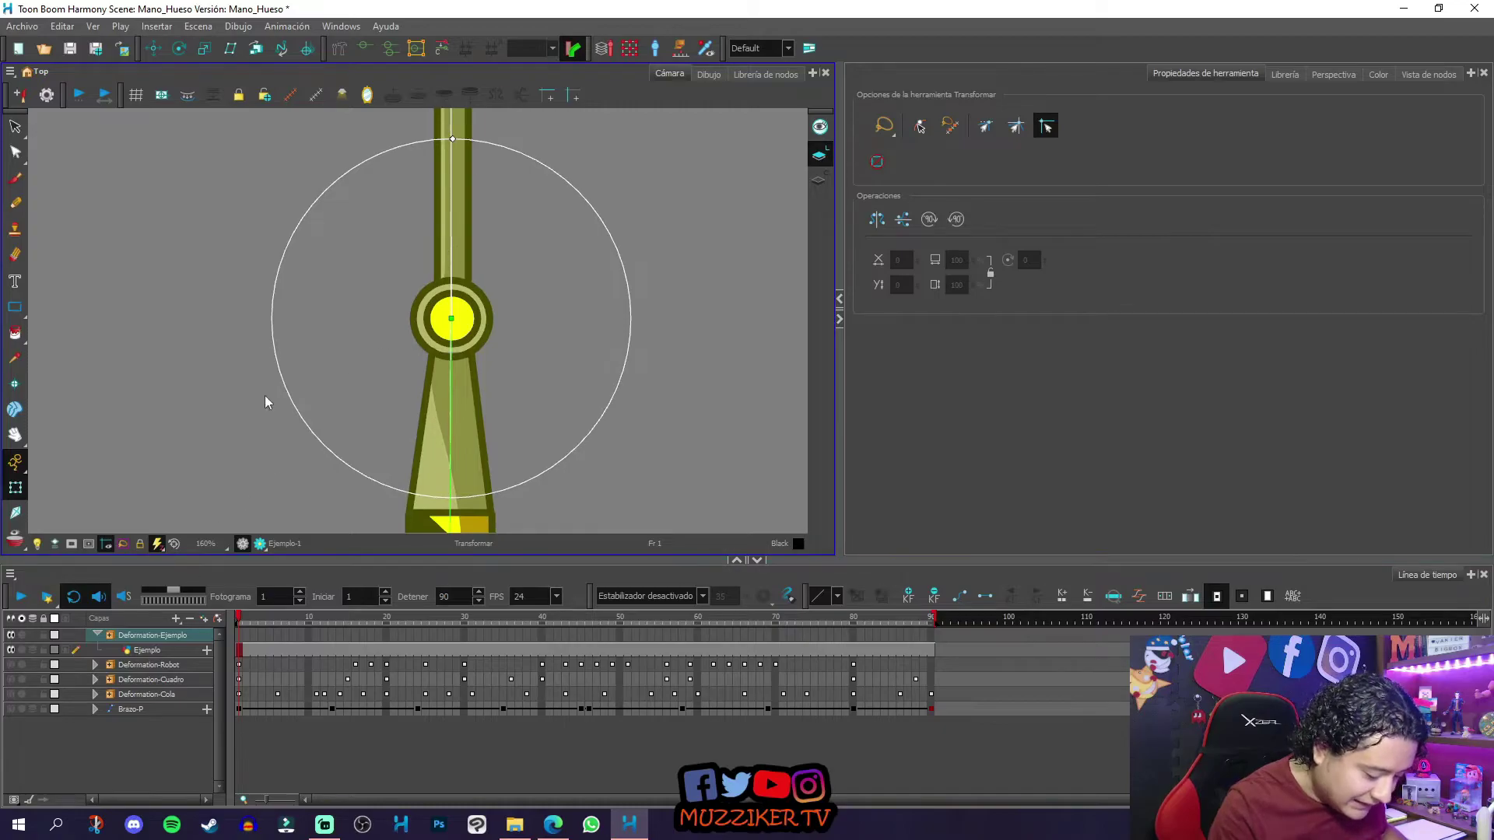
Step: Shrink the middle joint's bend radius down to the joint's center with the Rigging tool
left_click(345, 49)
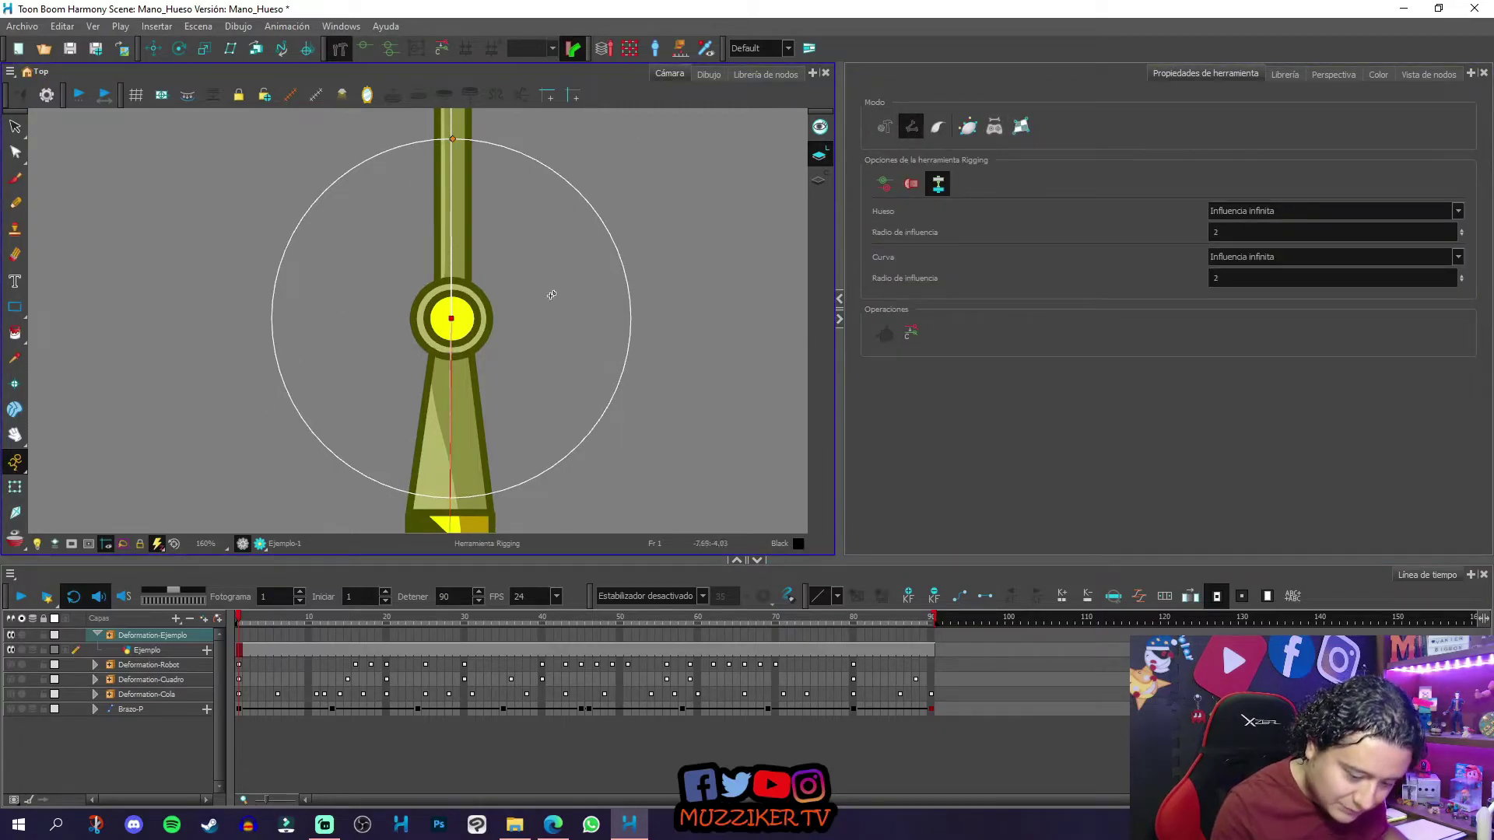
left_click_drag(452, 139, 461, 321)
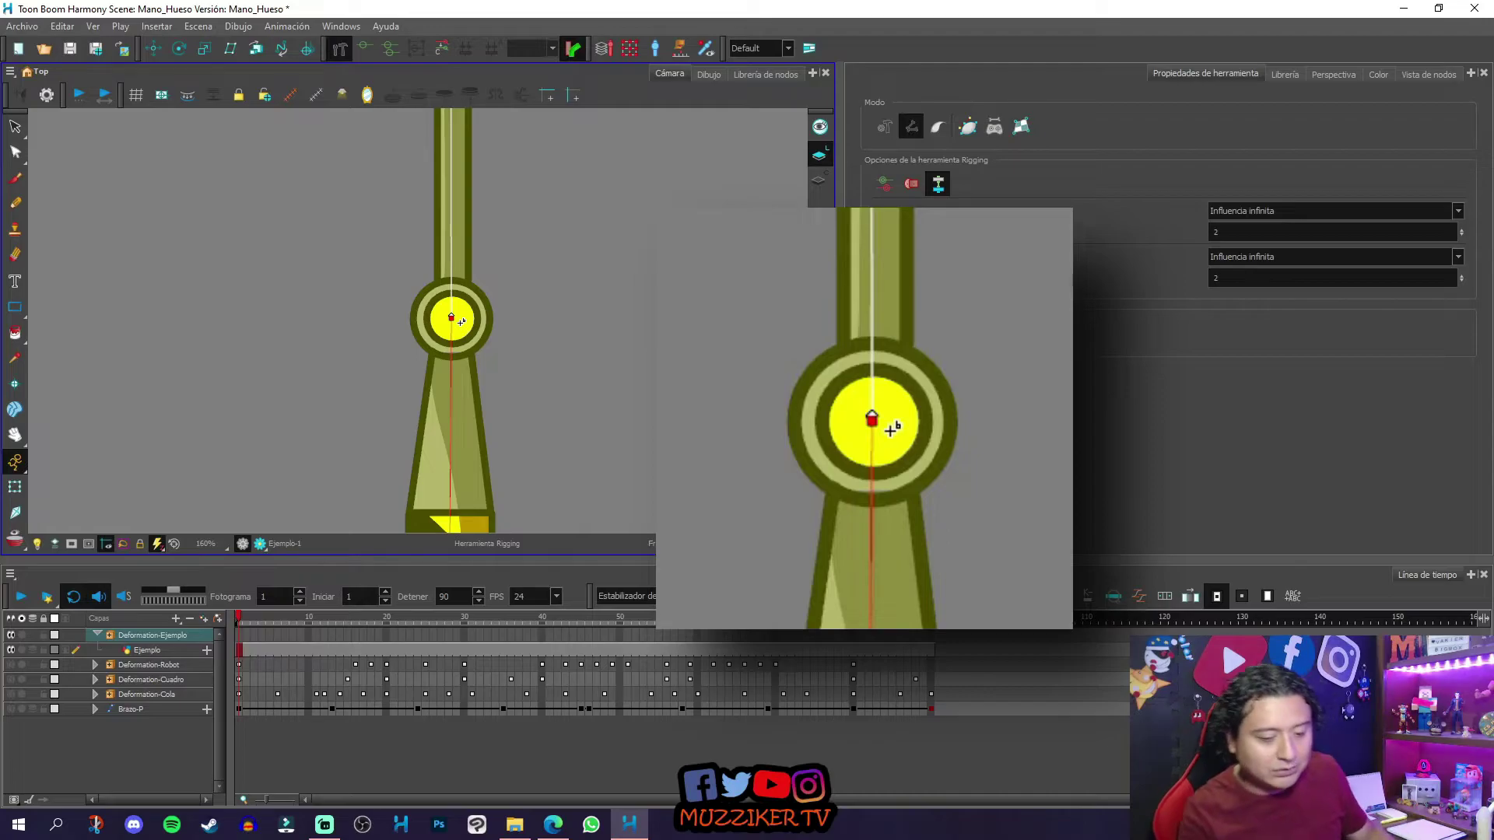
Step: Test the sharp middle joint by rotating the upper arm left and right with the Transform tool, and undo the poses
key("shift+t")
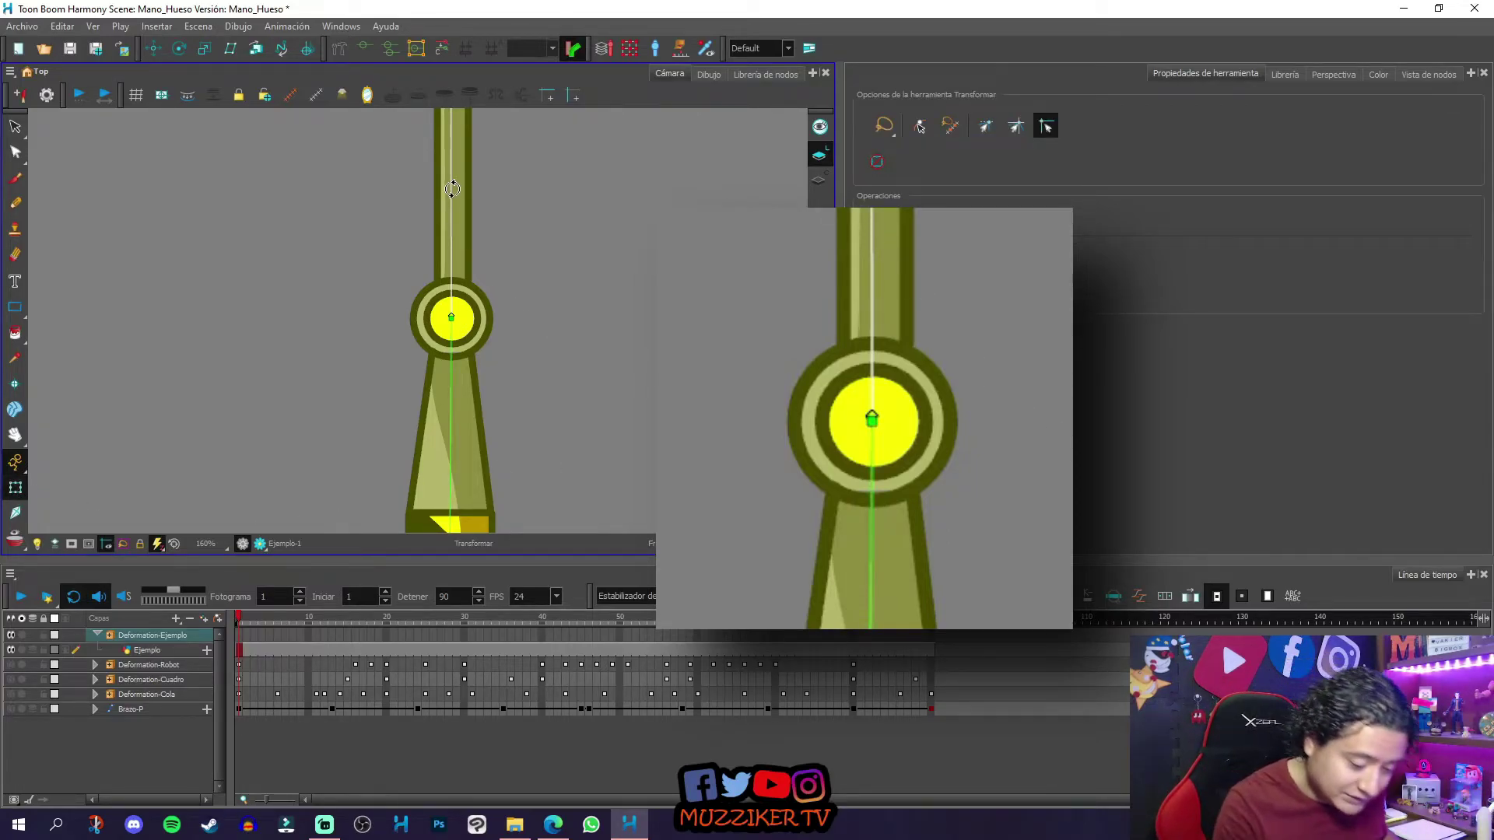
left_click_drag(452, 190, 398, 212)
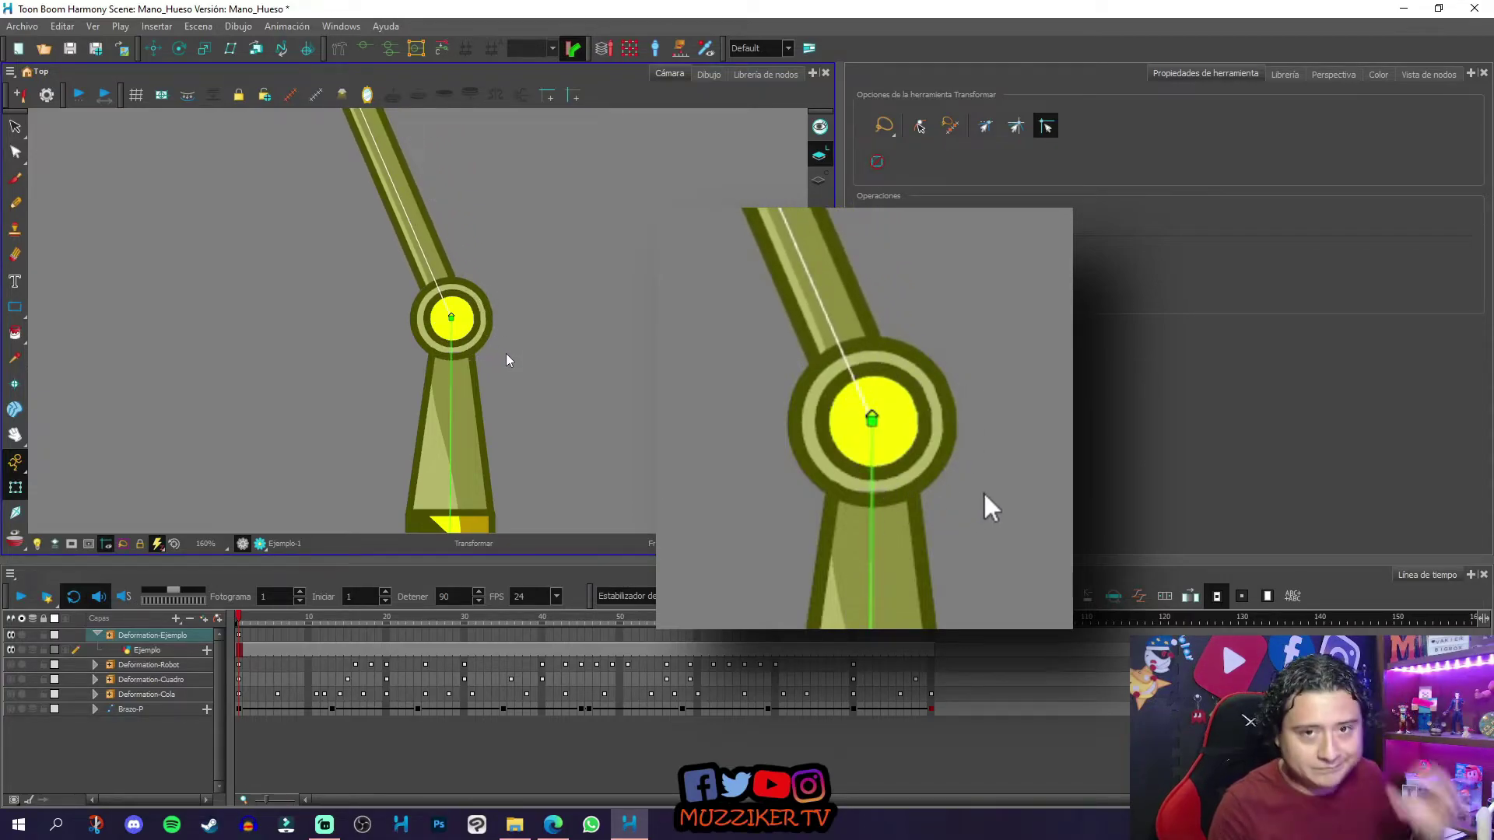
left_click_drag(405, 188, 459, 206)
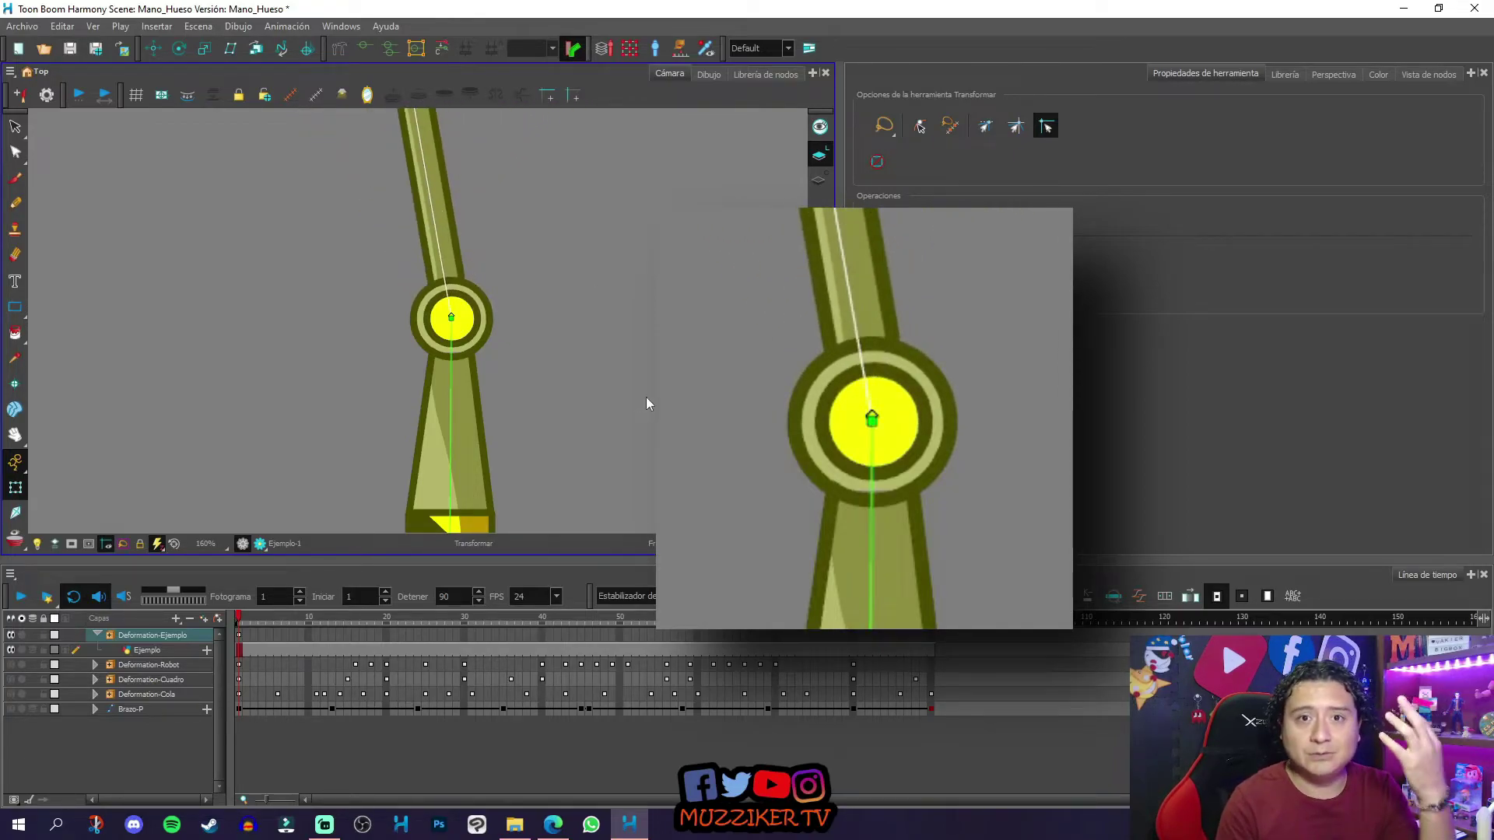
left_click_drag(428, 200, 486, 241)
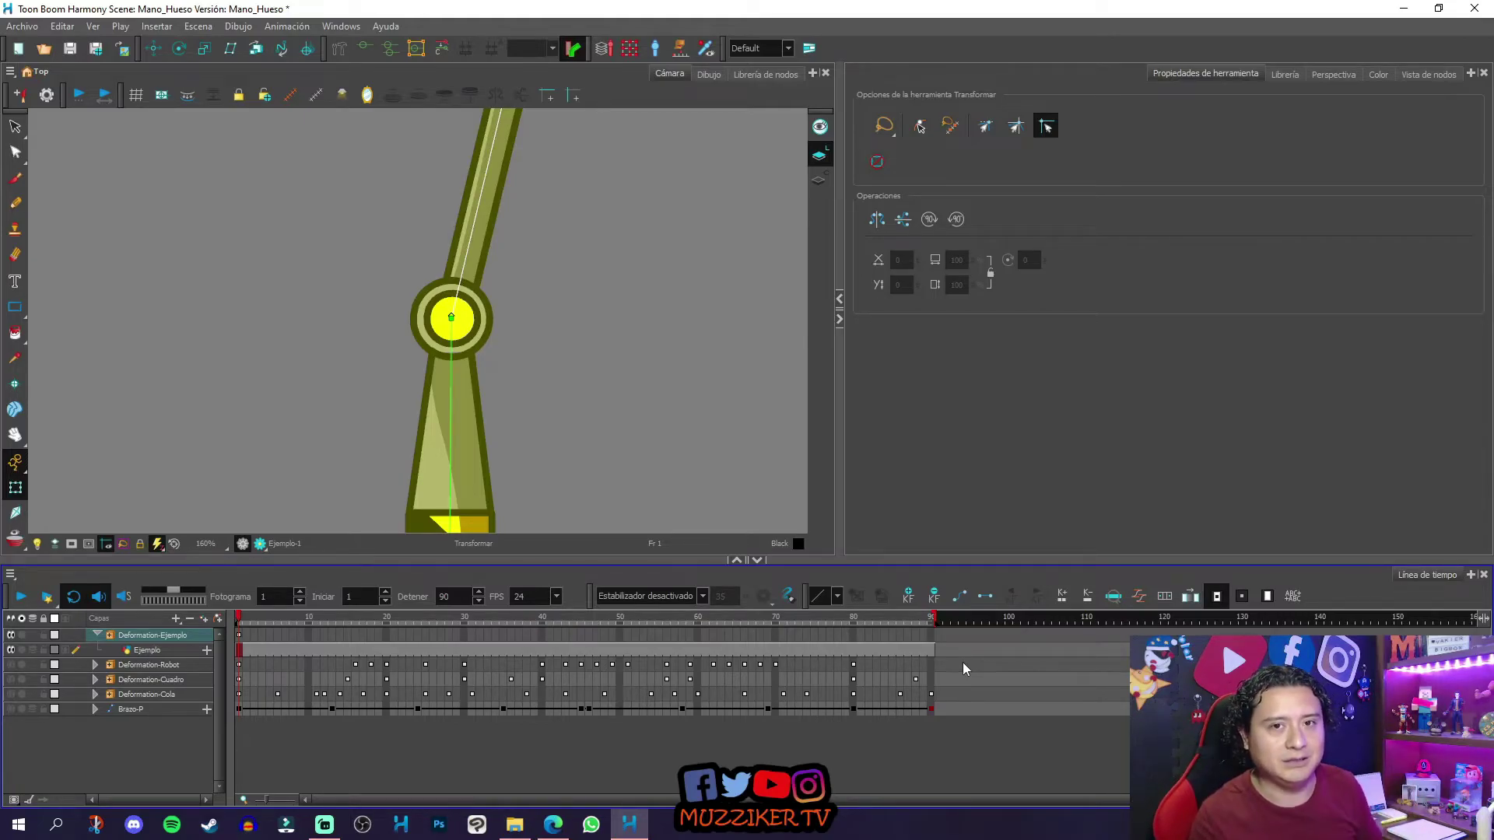
mouse_move(483, 189)
left_mouse_down()
mouse_move(454, 188)
mouse_move(484, 197)
left_mouse_up()
key("ctrl+z")
key("ctrl+z")
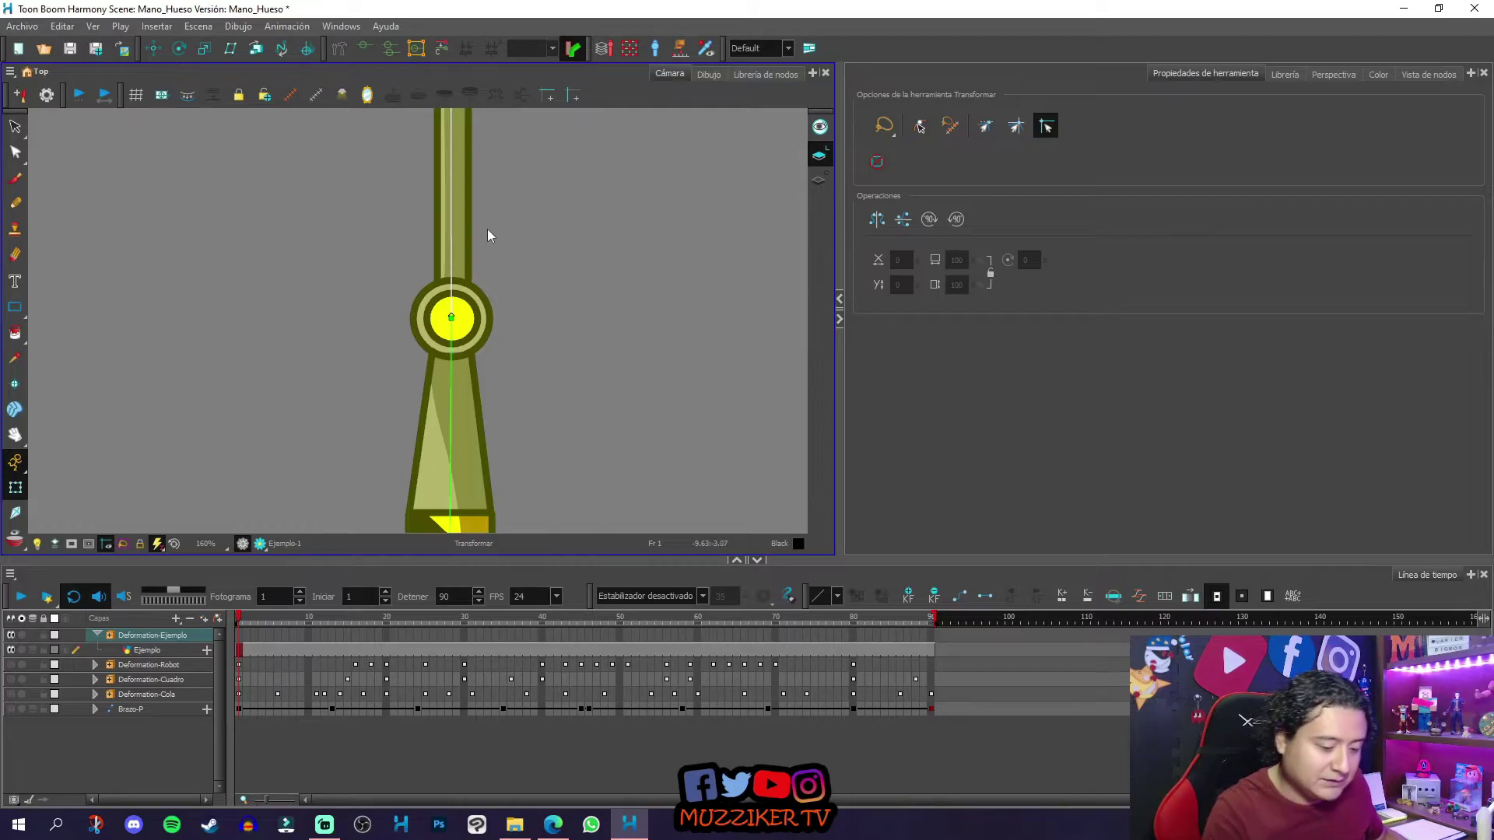
Step: Reposition the bone point at the claw base onto the center of the base block with the Rigging tool
left_click_drag(499, 231, 504, 261)
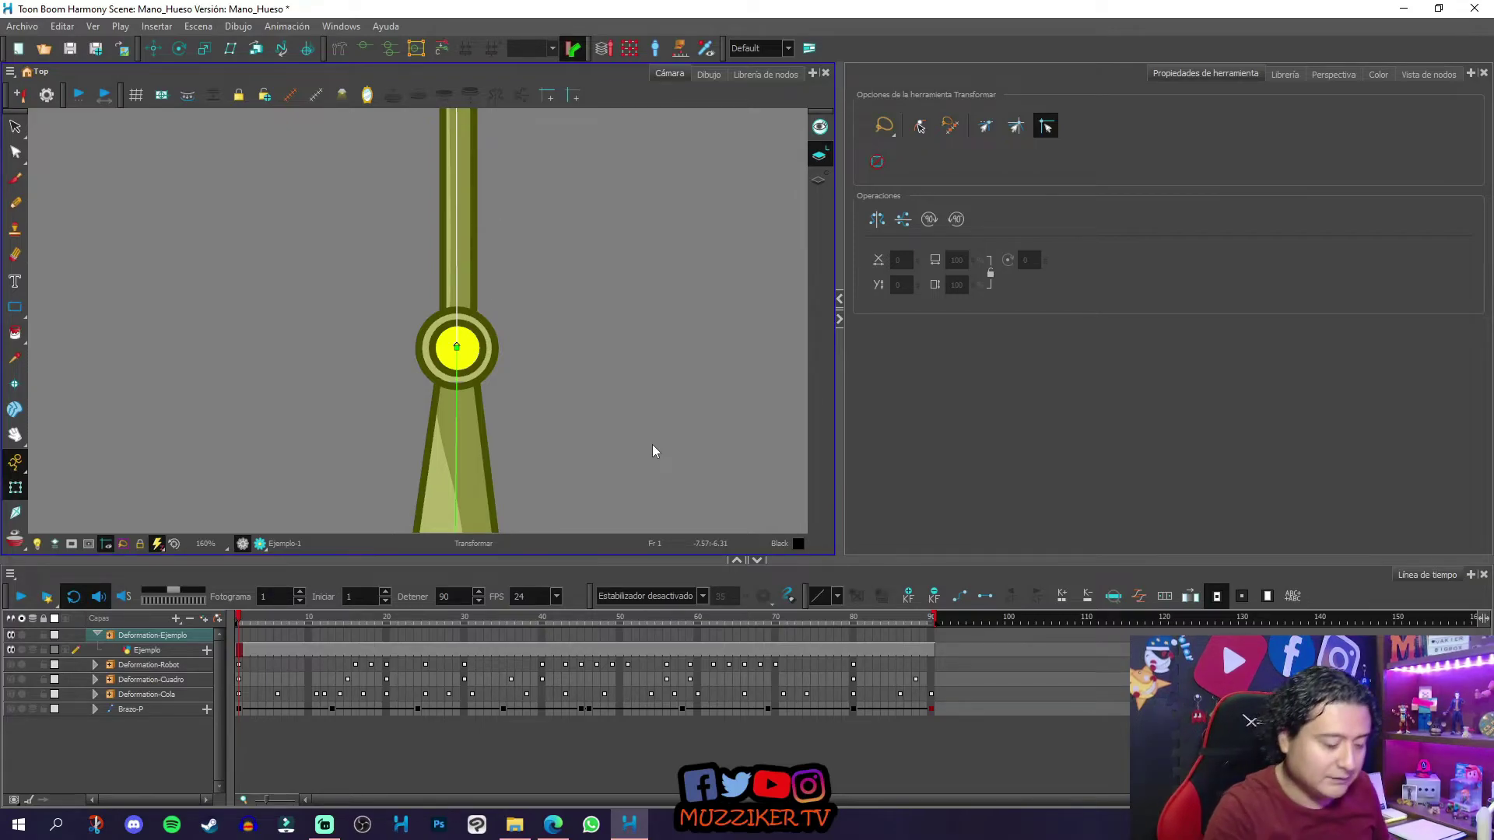
key("space")
left_click_drag(543, 420, 545, 333)
left_click_drag(528, 117, 534, 377)
mouse_move(523, 165)
left_mouse_down()
mouse_move(537, 367)
mouse_move(461, 373)
left_mouse_up()
key("ctrl+z")
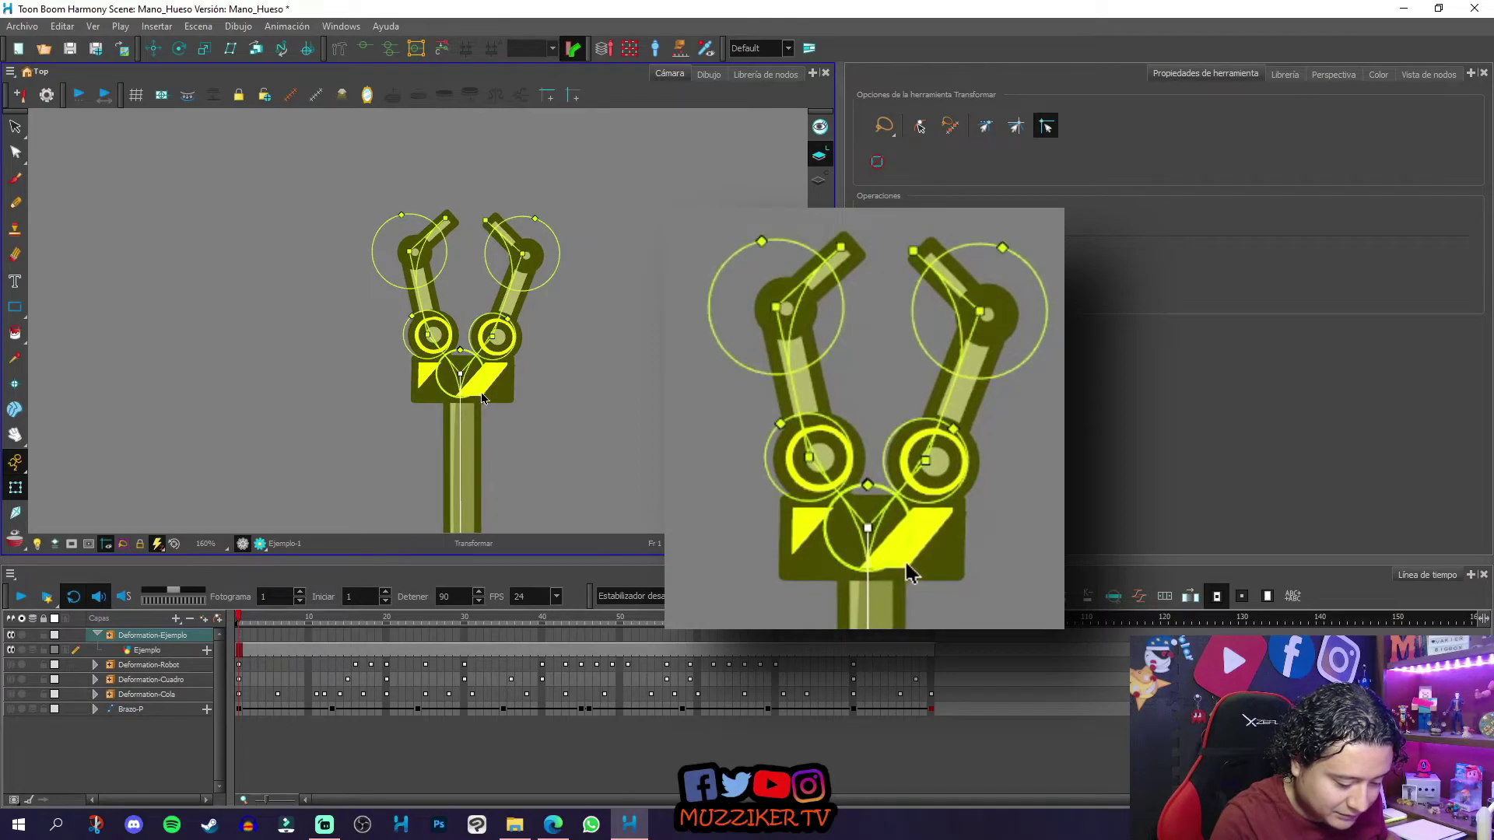
left_click(340, 49)
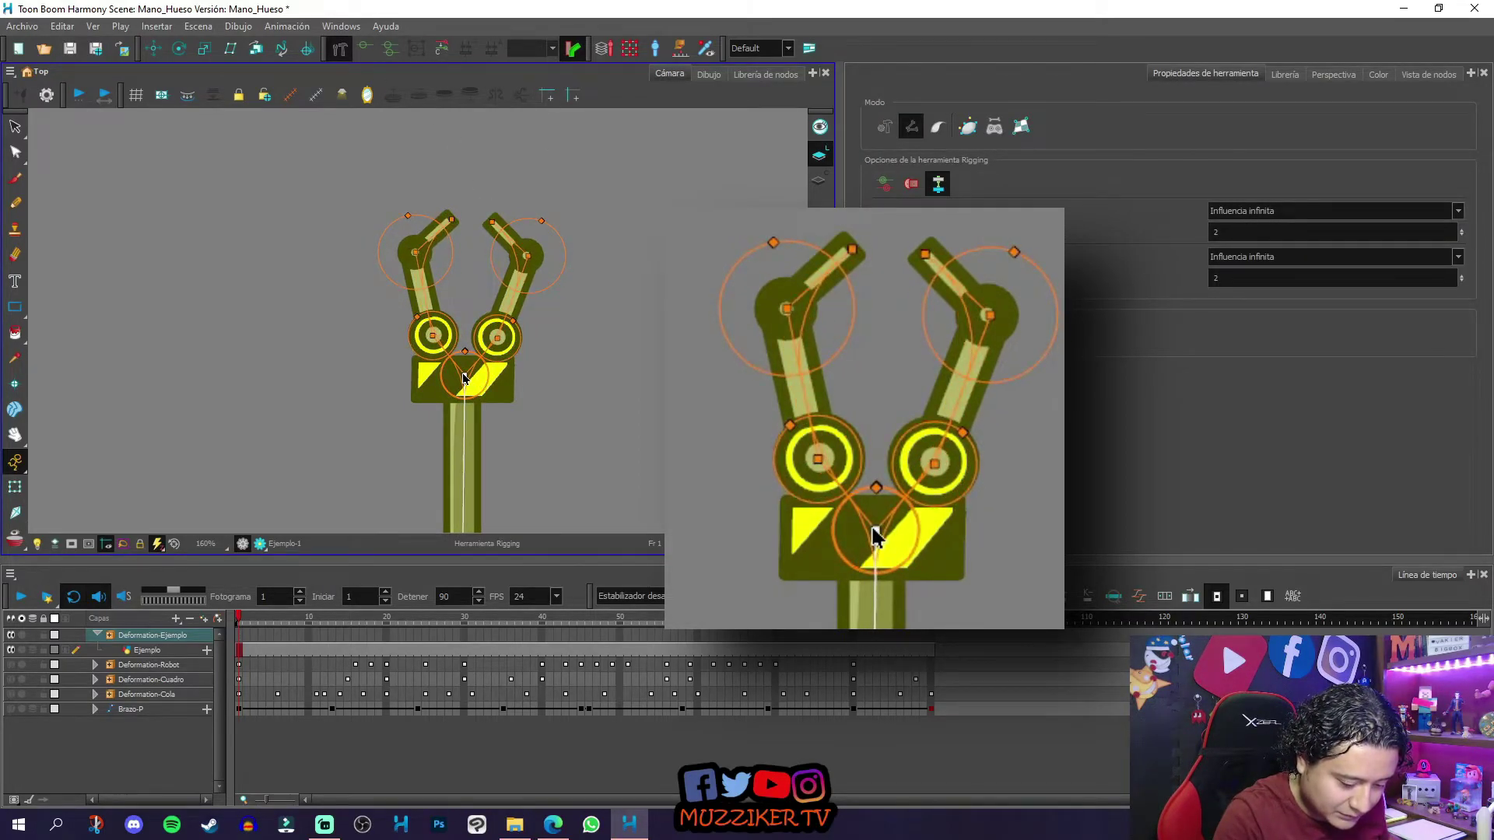
left_click(463, 380)
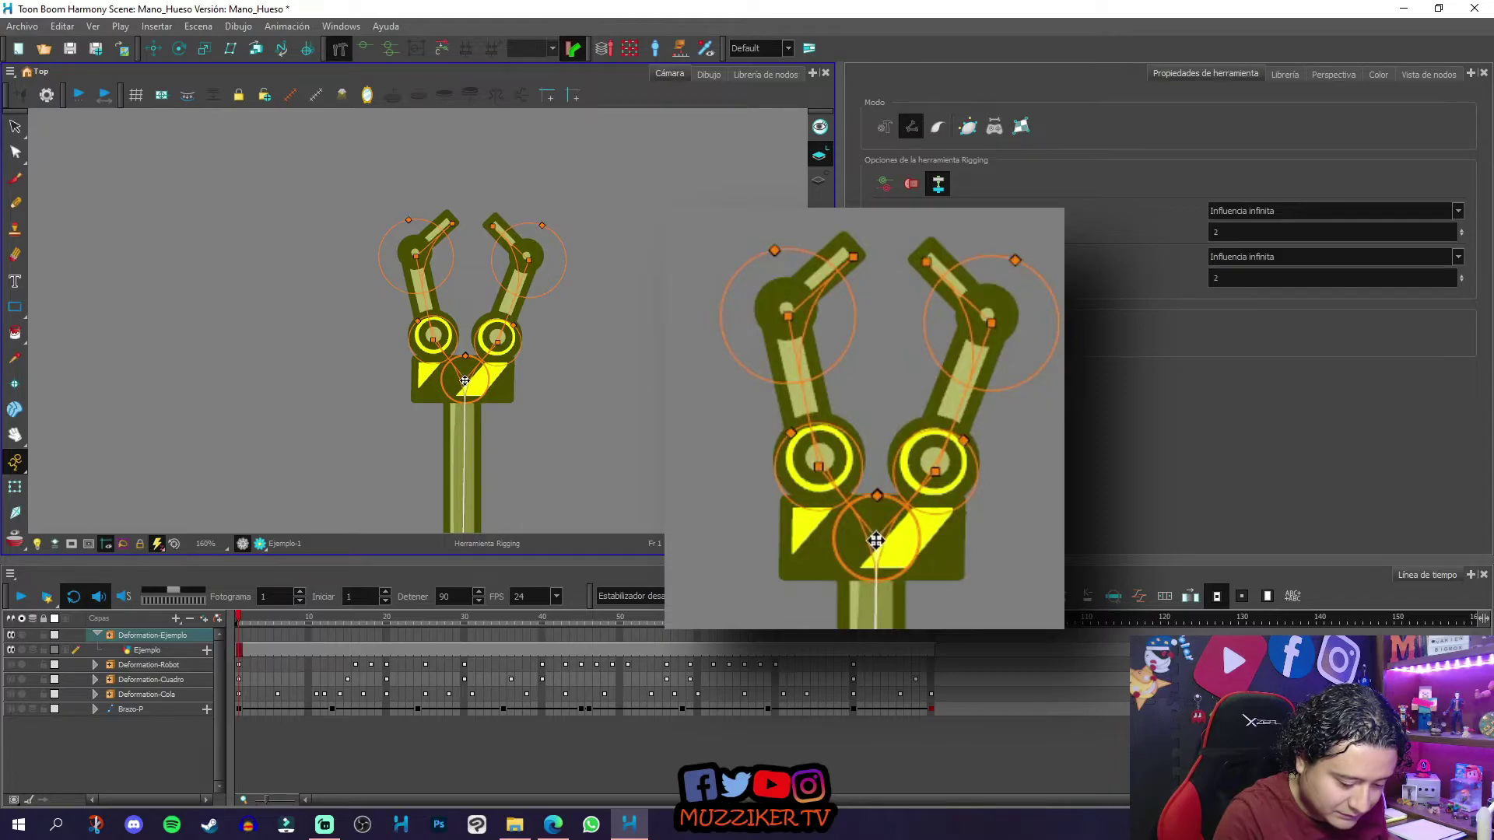
Step: Align the left claw's lower joint, elbow and tip points with the drawing and shrink both joints' bend radii to their centers
left_click(434, 340)
left_click_drag(433, 340, 433, 335)
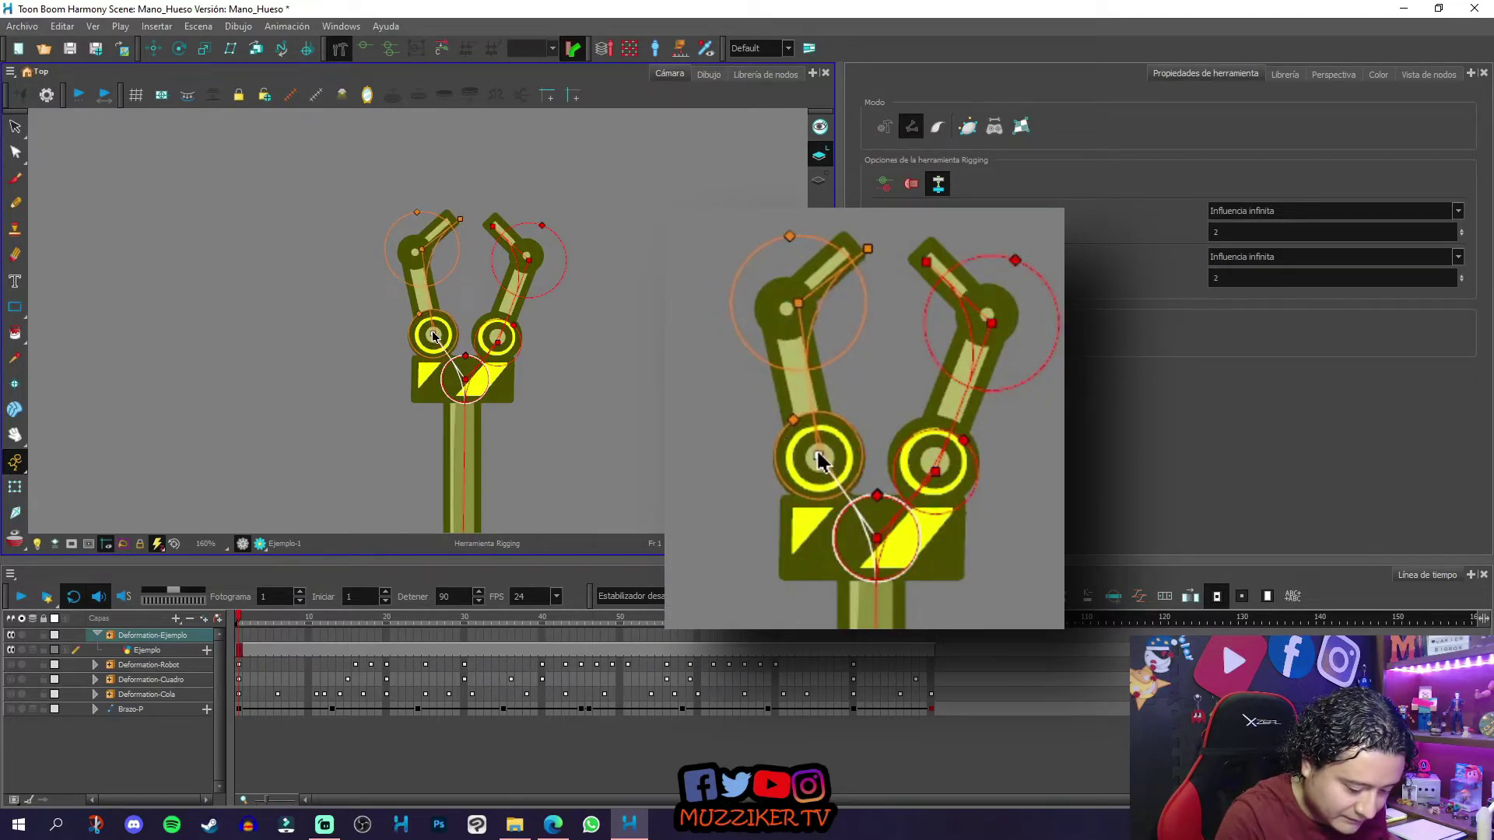
left_click(426, 310)
left_click(418, 251)
left_click_drag(407, 215, 424, 263)
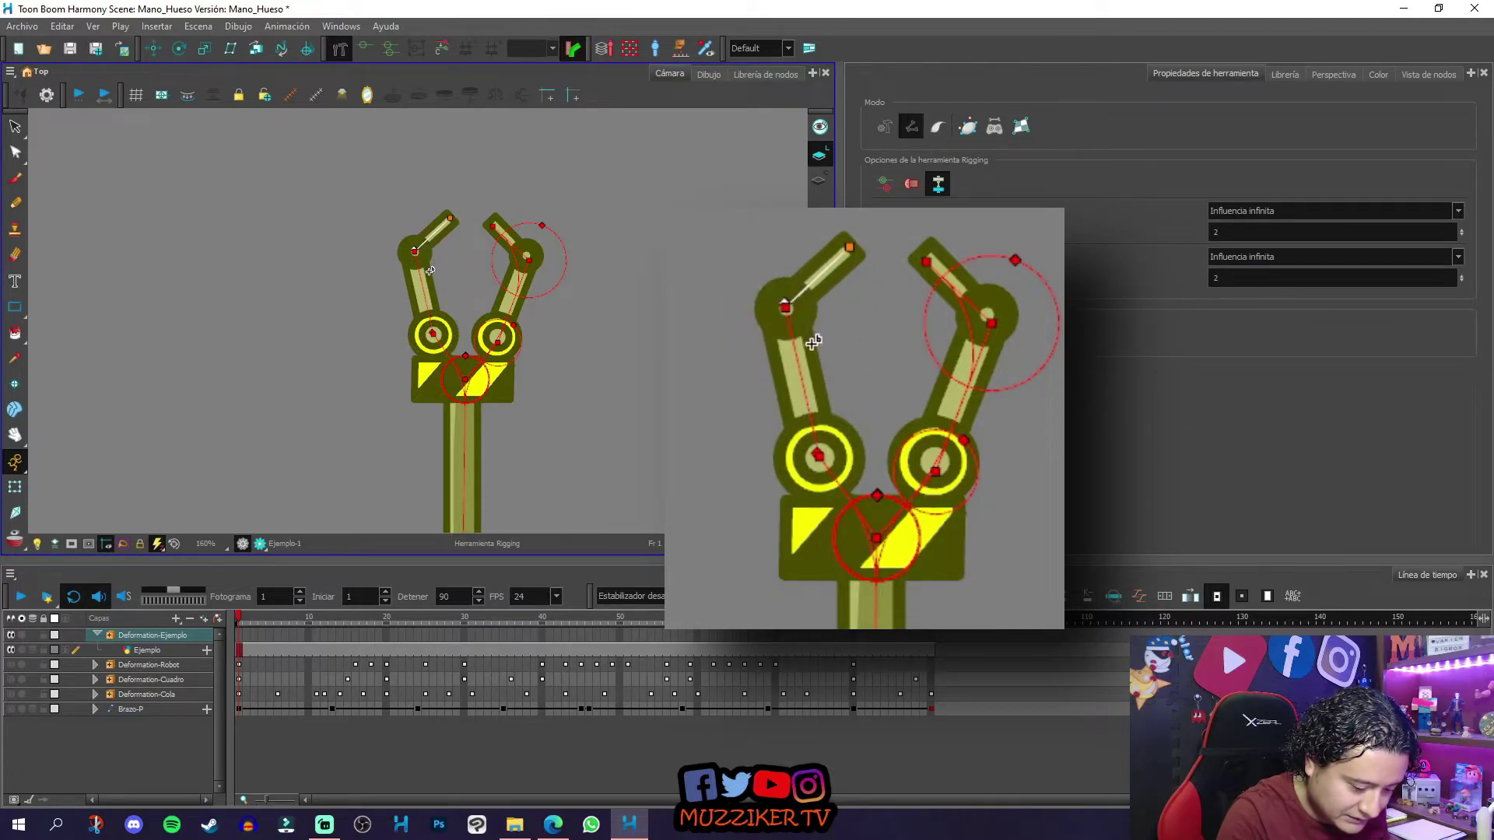
Step: Align the right claw's lower joint, elbow and tip points with the drawing and shrink both joints' bend radii to their centers
left_click(499, 342)
left_click_drag(499, 342, 496, 336)
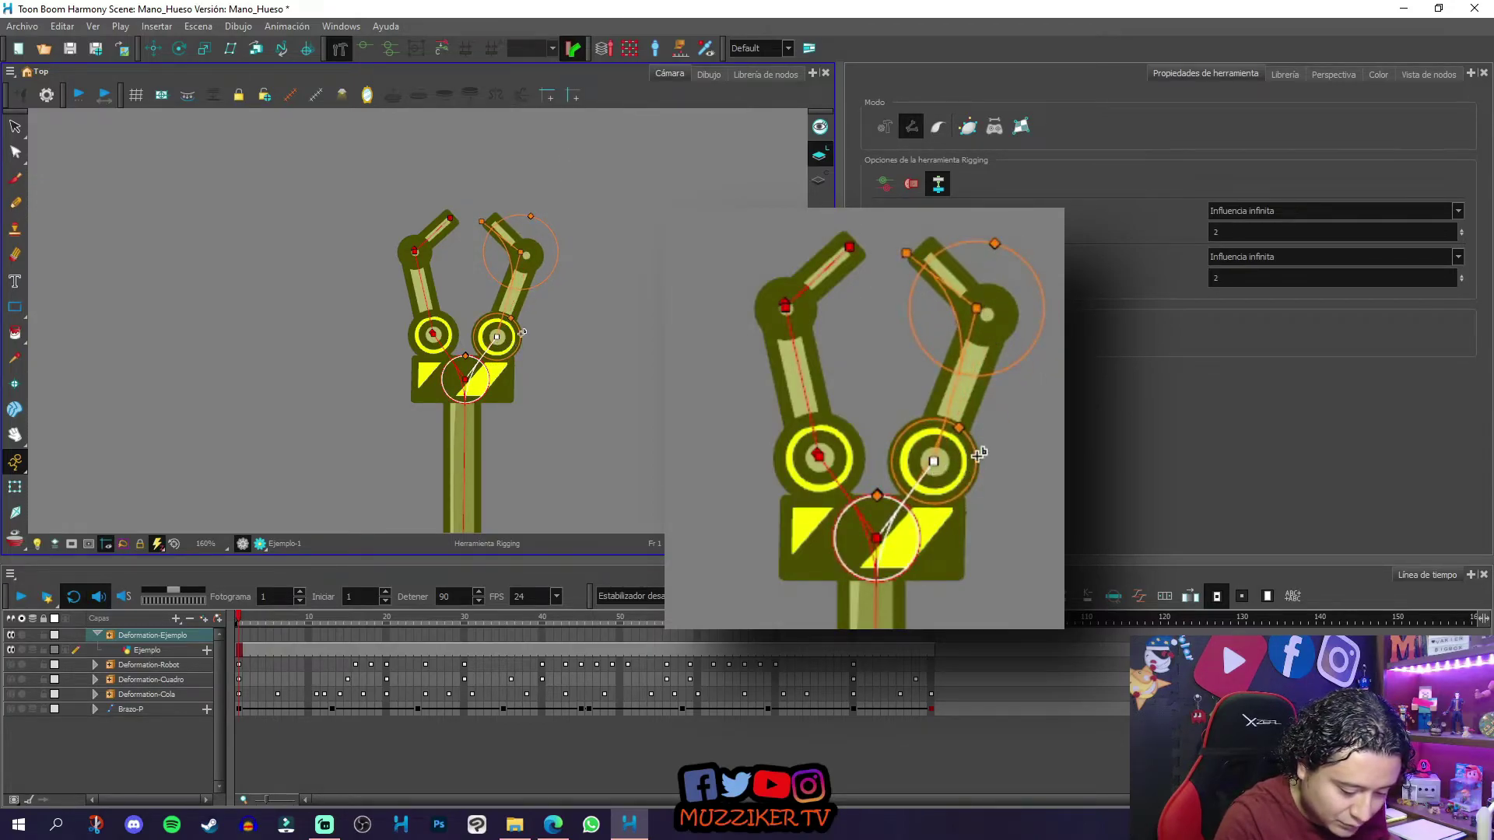
left_click(502, 326)
mouse_move(522, 254)
left_mouse_down()
mouse_move(545, 247)
mouse_move(528, 255)
mouse_move(535, 236)
left_mouse_up()
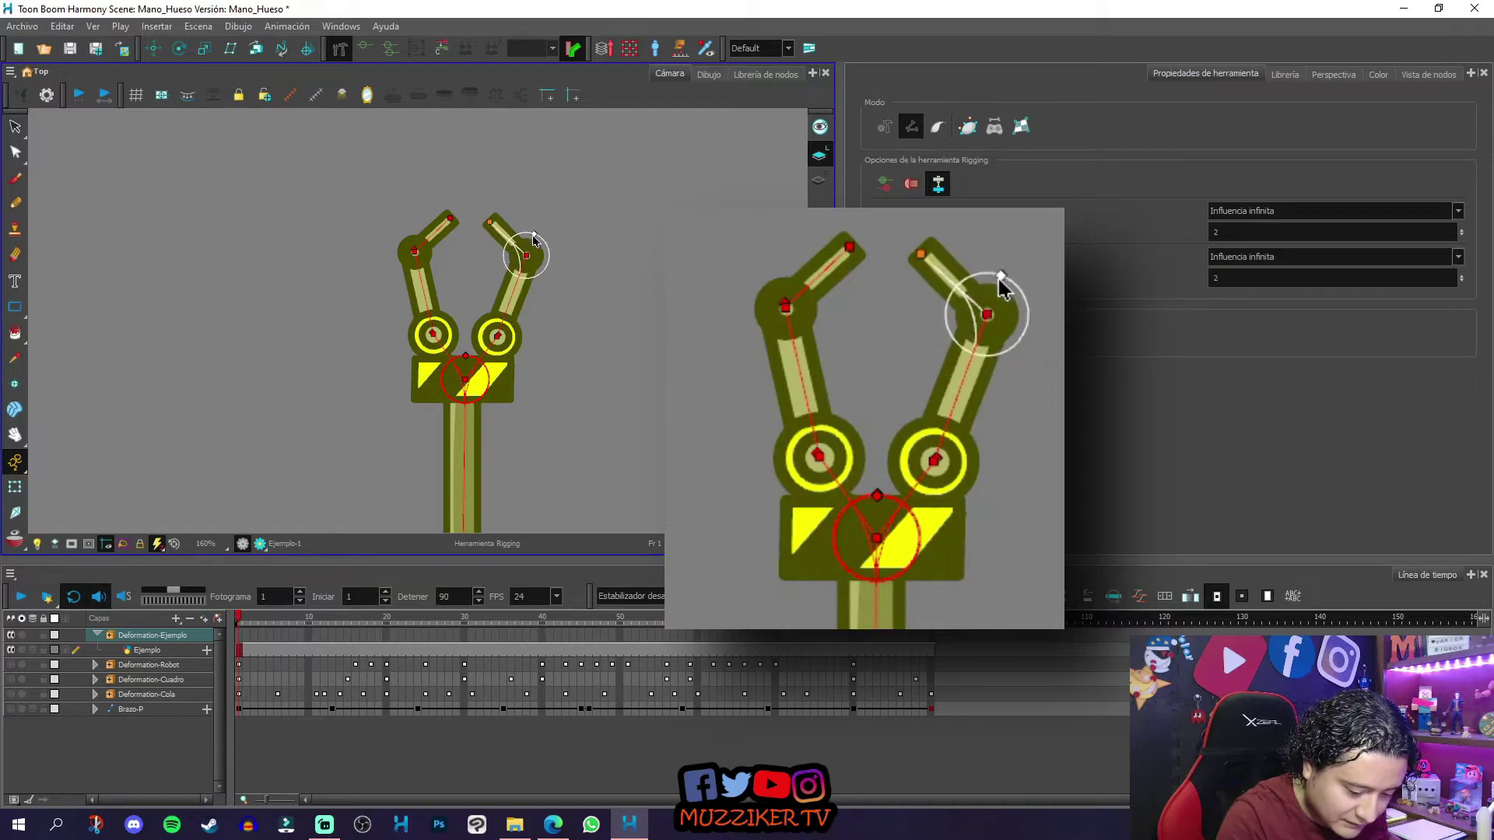
left_click(490, 226)
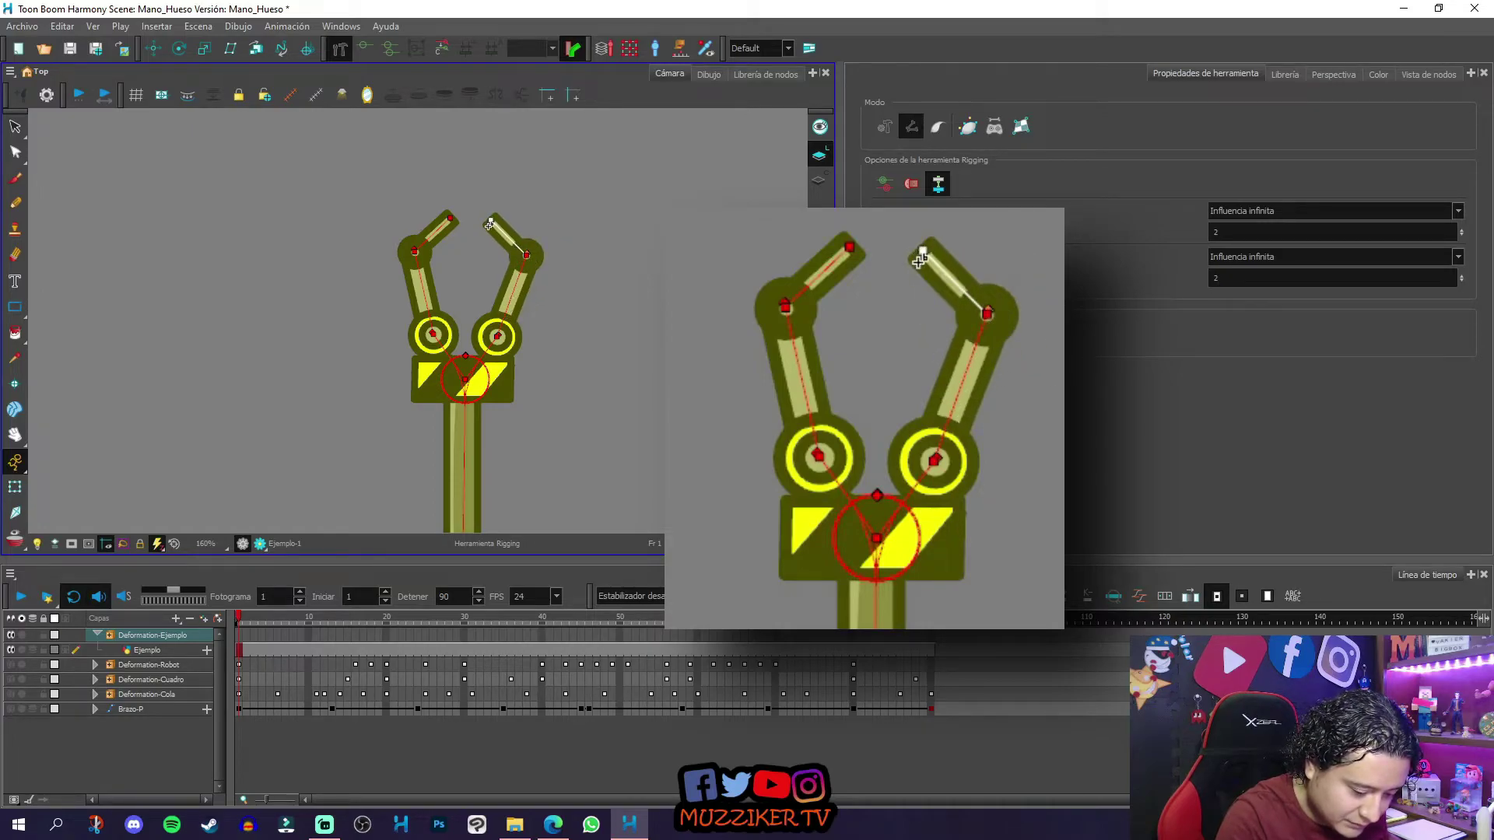
Step: Try moving the arm's root bone point to the lower edge of the striped section, check the claw bones, and undo the move
scroll(566, 413, "down", 10)
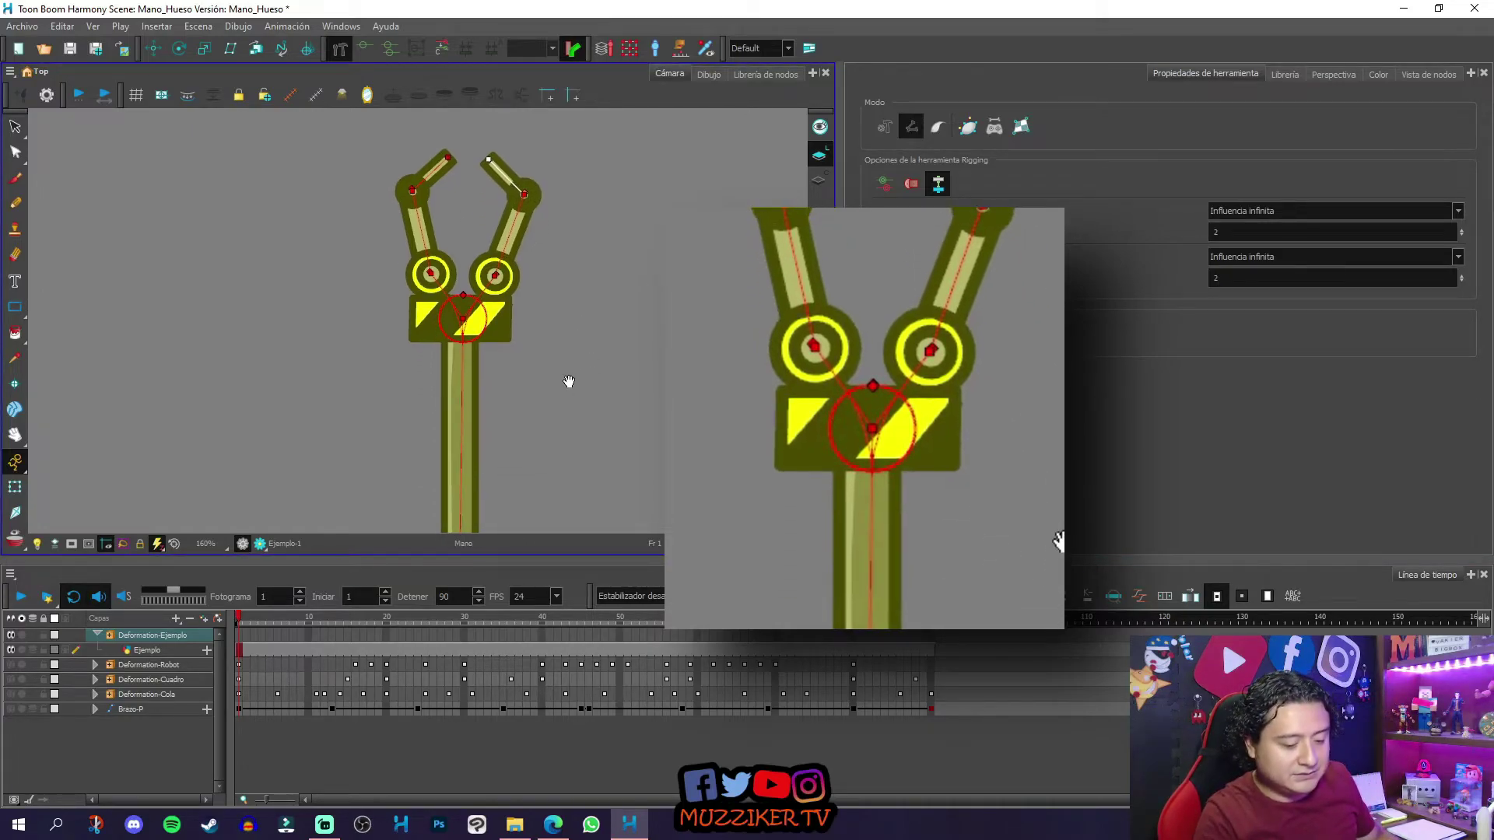
left_click_drag(565, 402, 570, 336)
left_click_drag(453, 386, 455, 395)
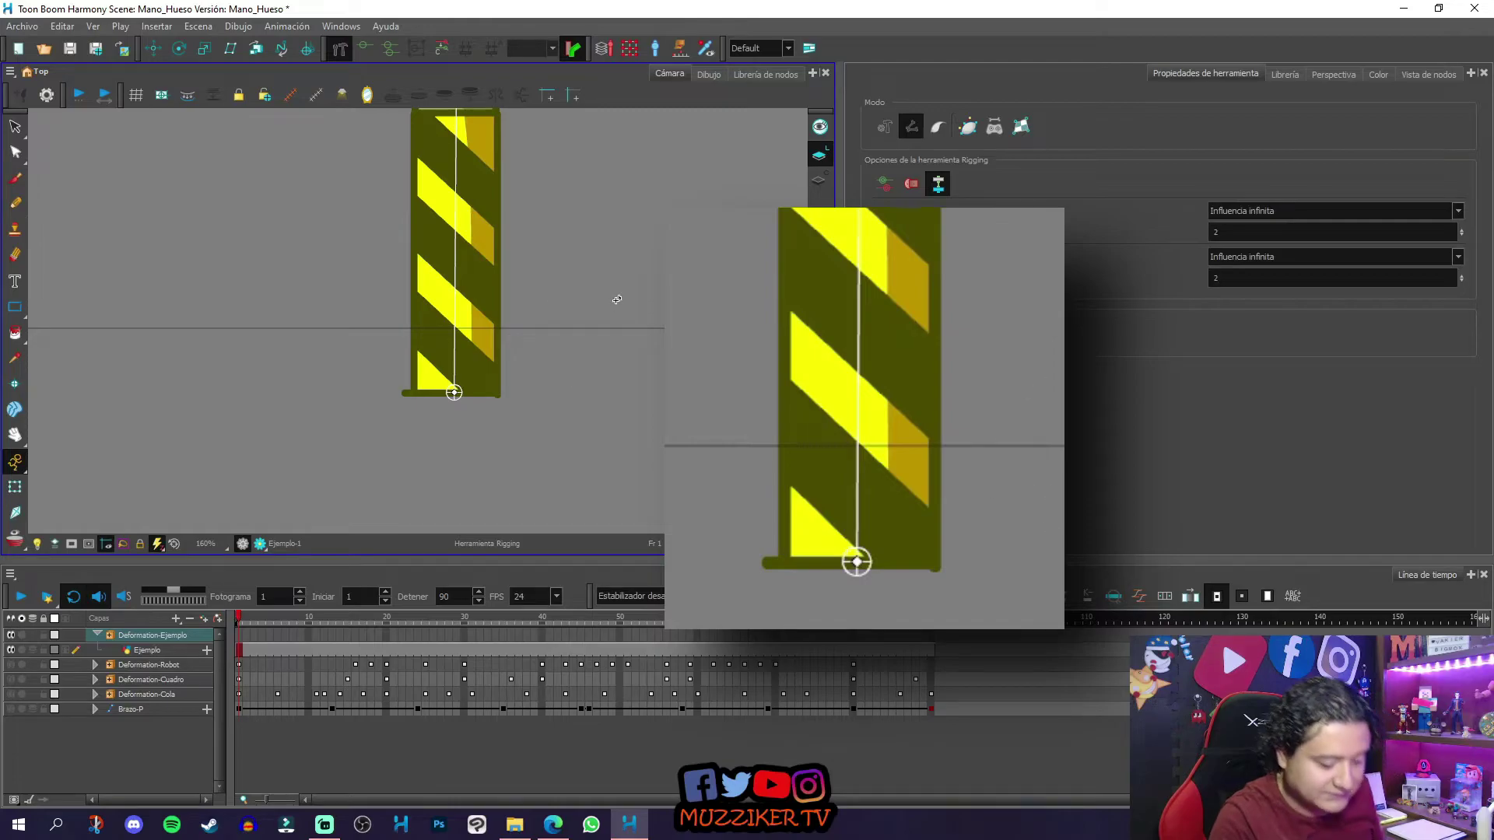
scroll(576, 343, "up", 10)
left_click_drag(616, 144, 640, 353)
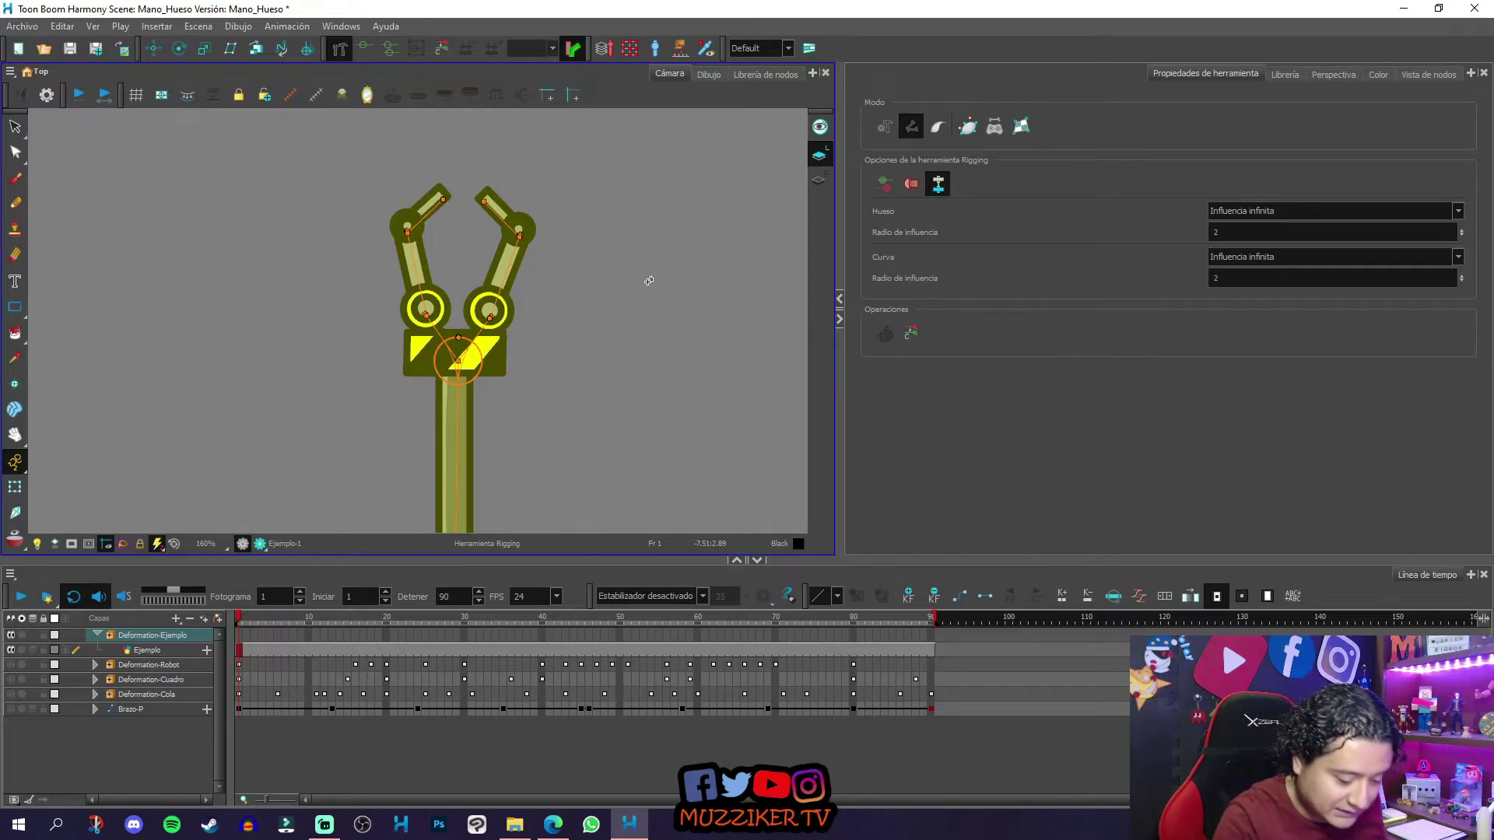
key("ctrl+z")
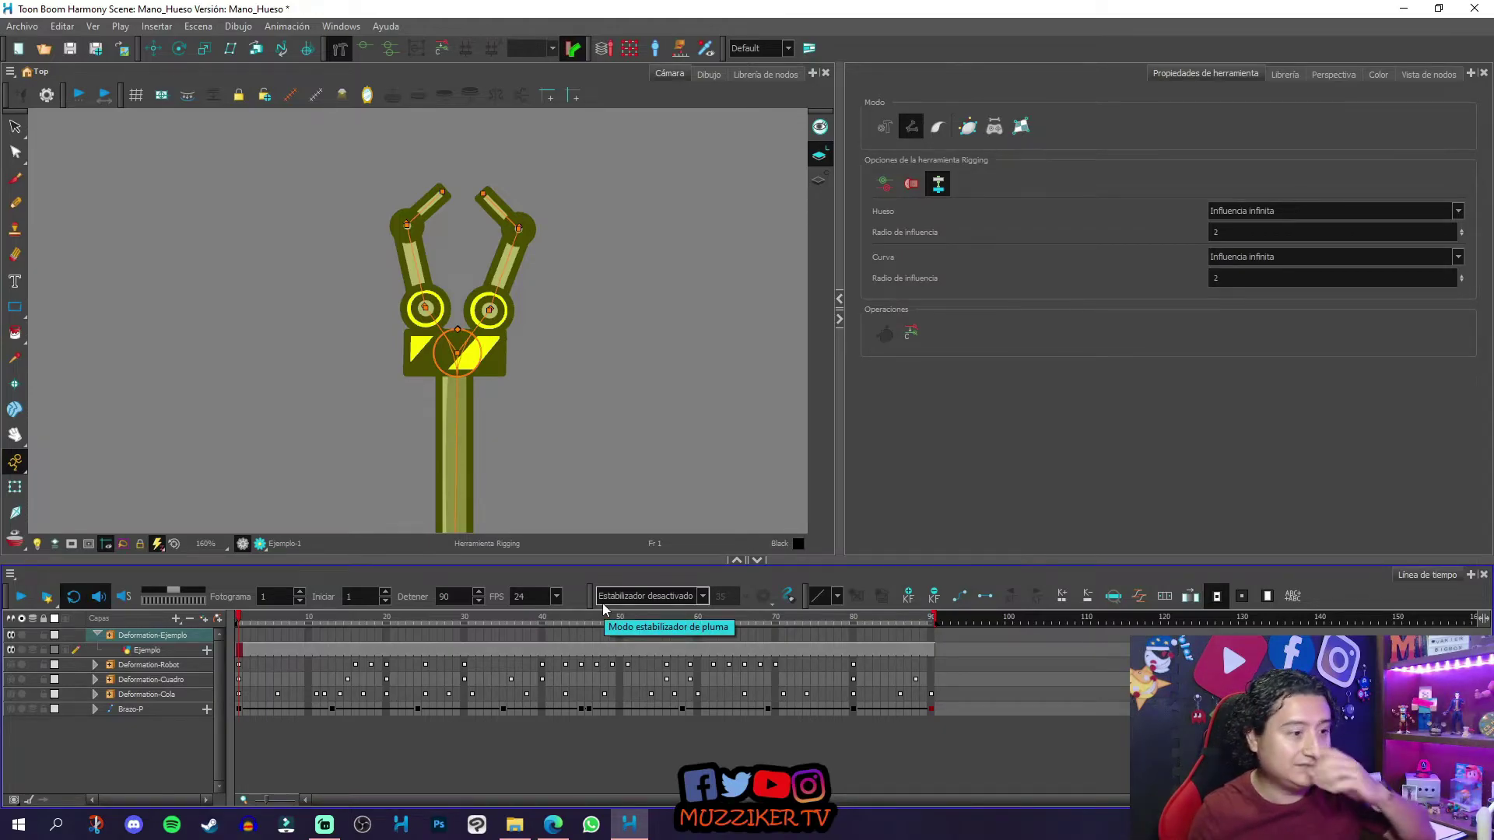
Step: Try a smaller bend radius at the claw base for both claw branches and widen it back to the base block's height
left_click(457, 349)
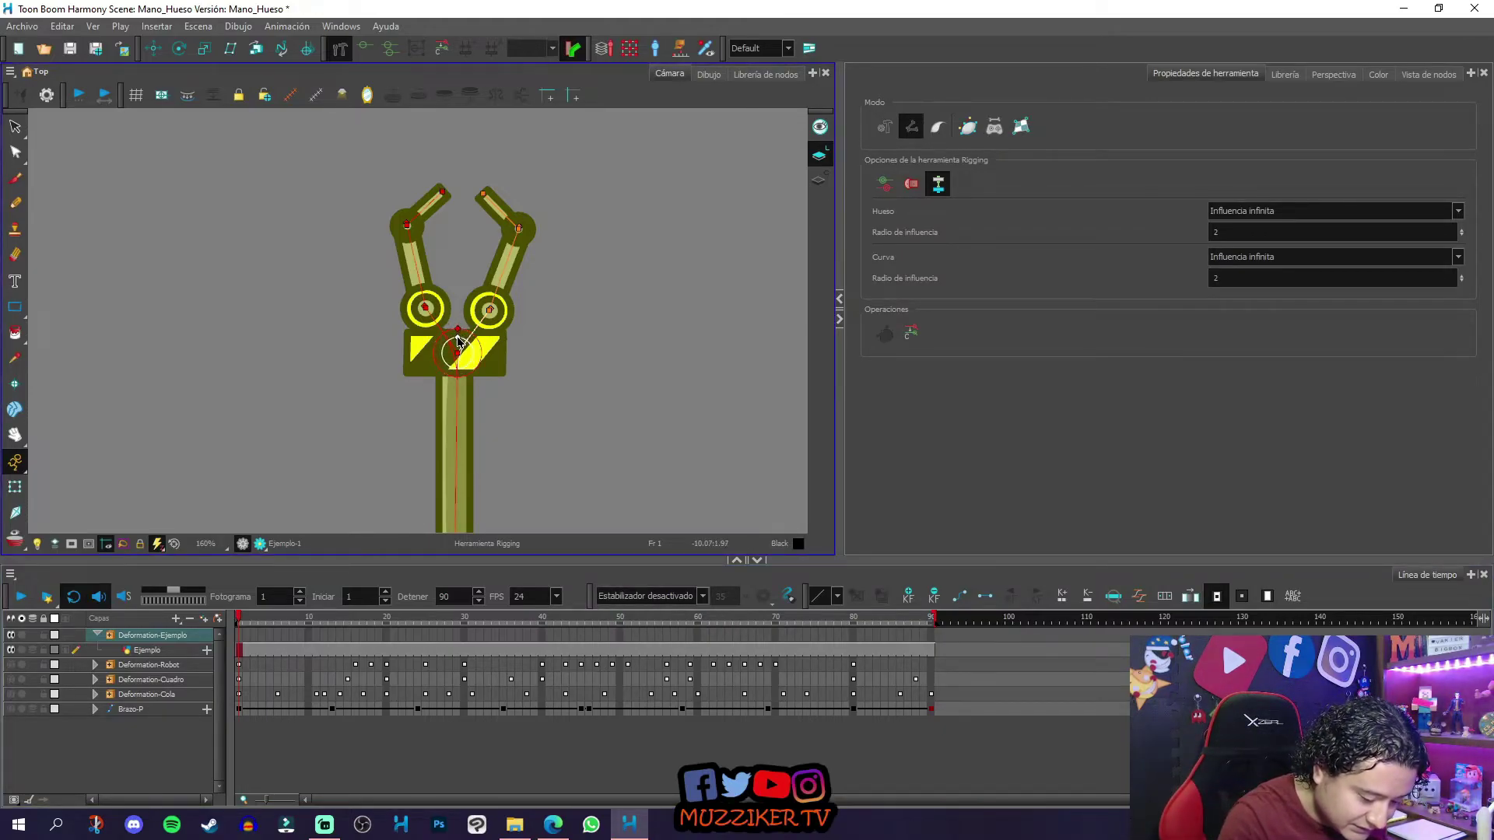
left_click(459, 335)
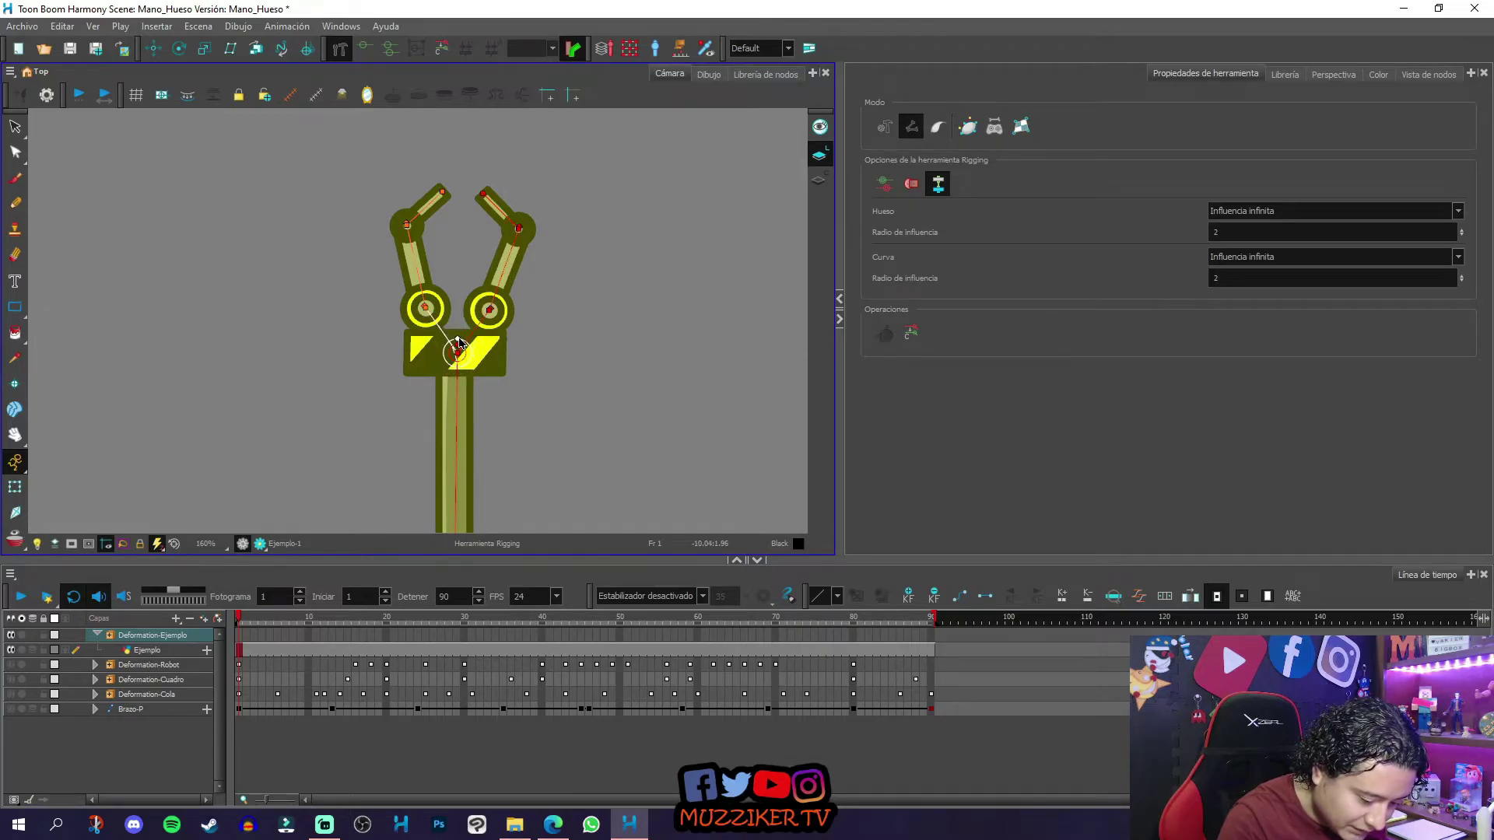
left_click_drag(457, 340, 457, 329)
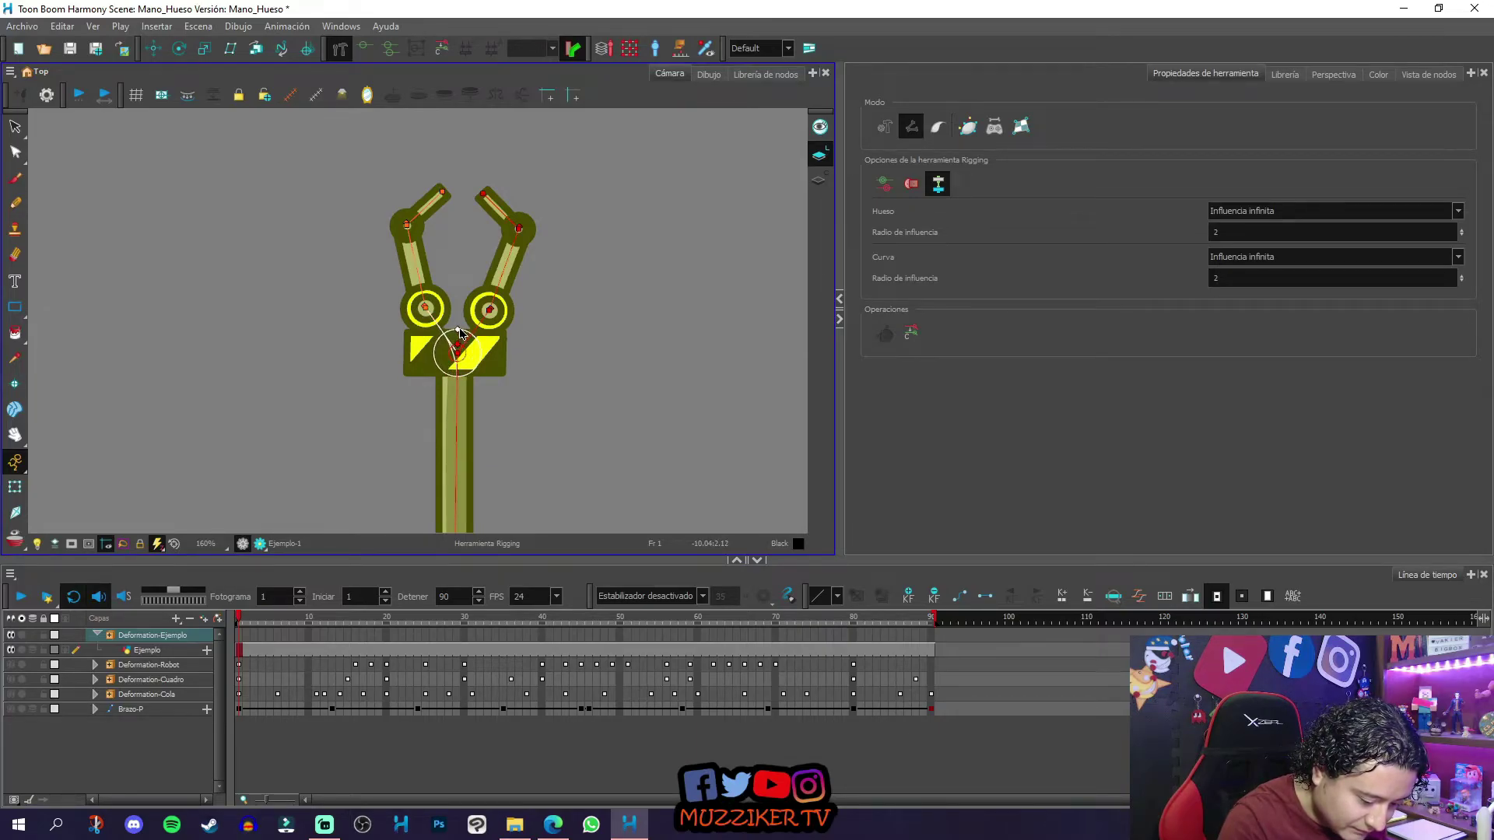
left_click(459, 344)
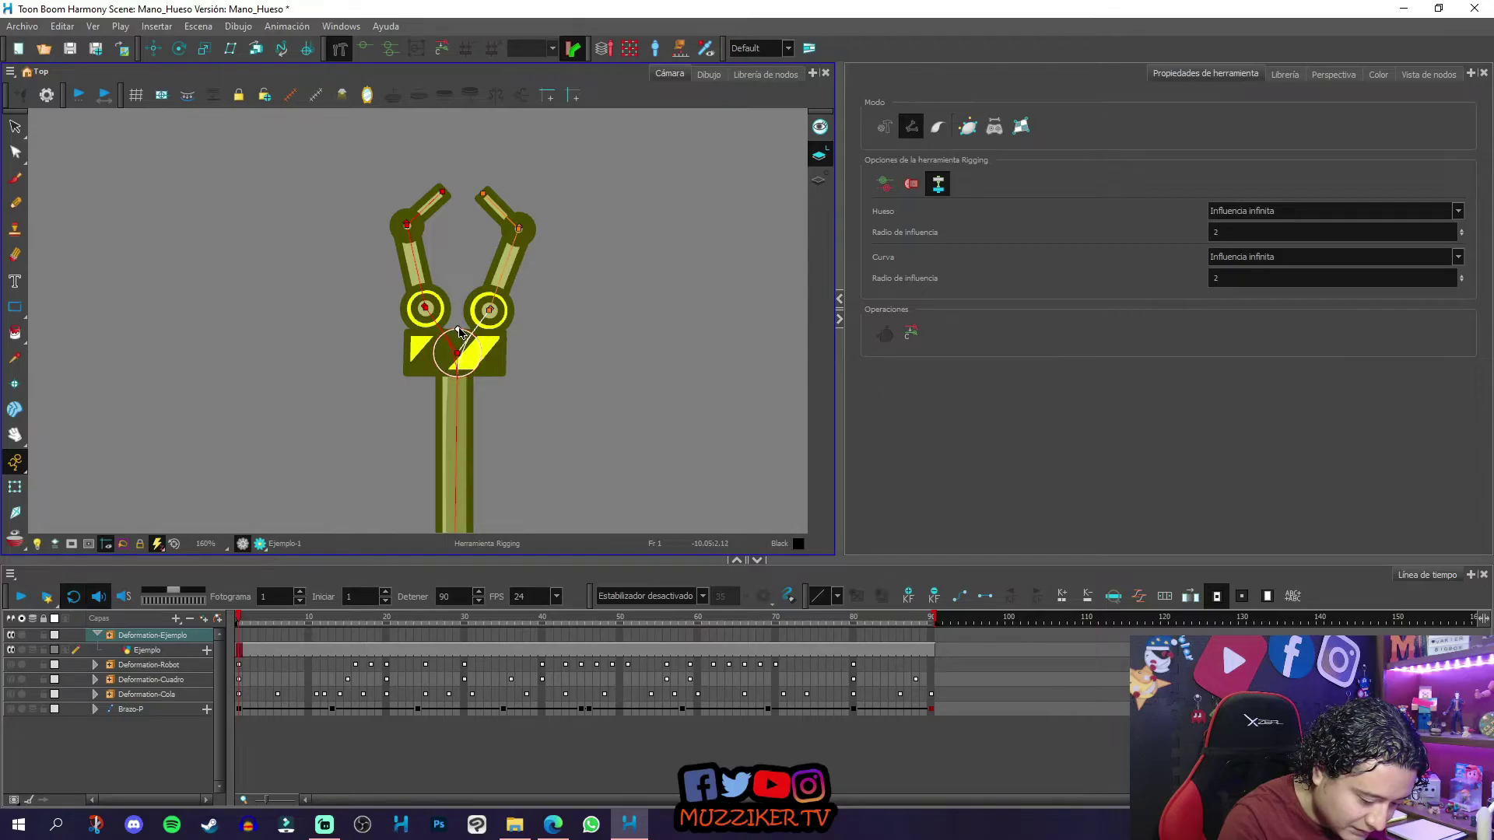
Step: Switch to the Transform tool and set a starting keyframe for the Ejemplo deformation at frame 1
key("shift+t")
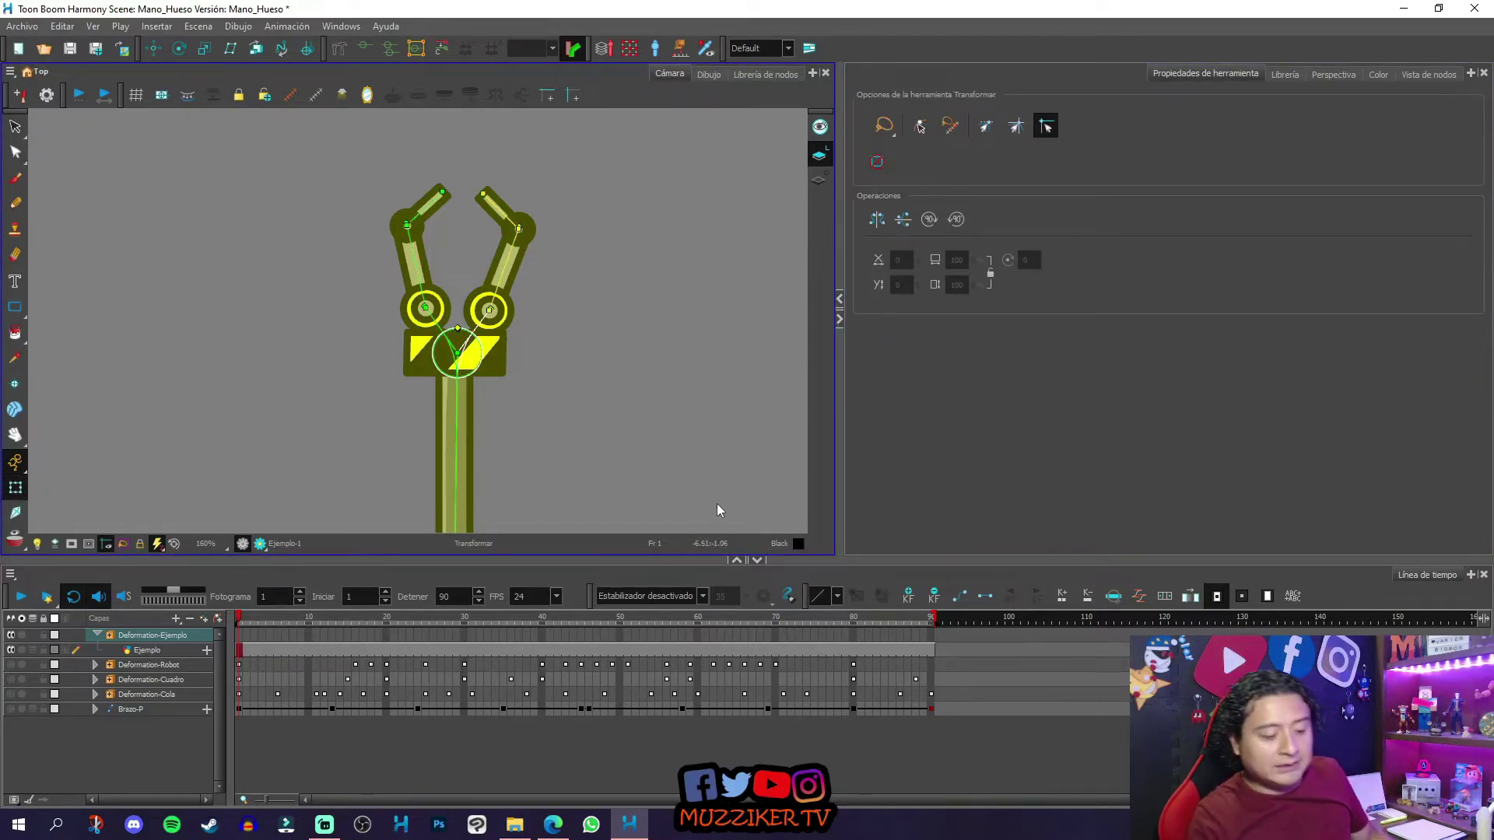
key("1")
key("1")
key("1")
key("space")
left_click_drag(558, 435, 580, 317)
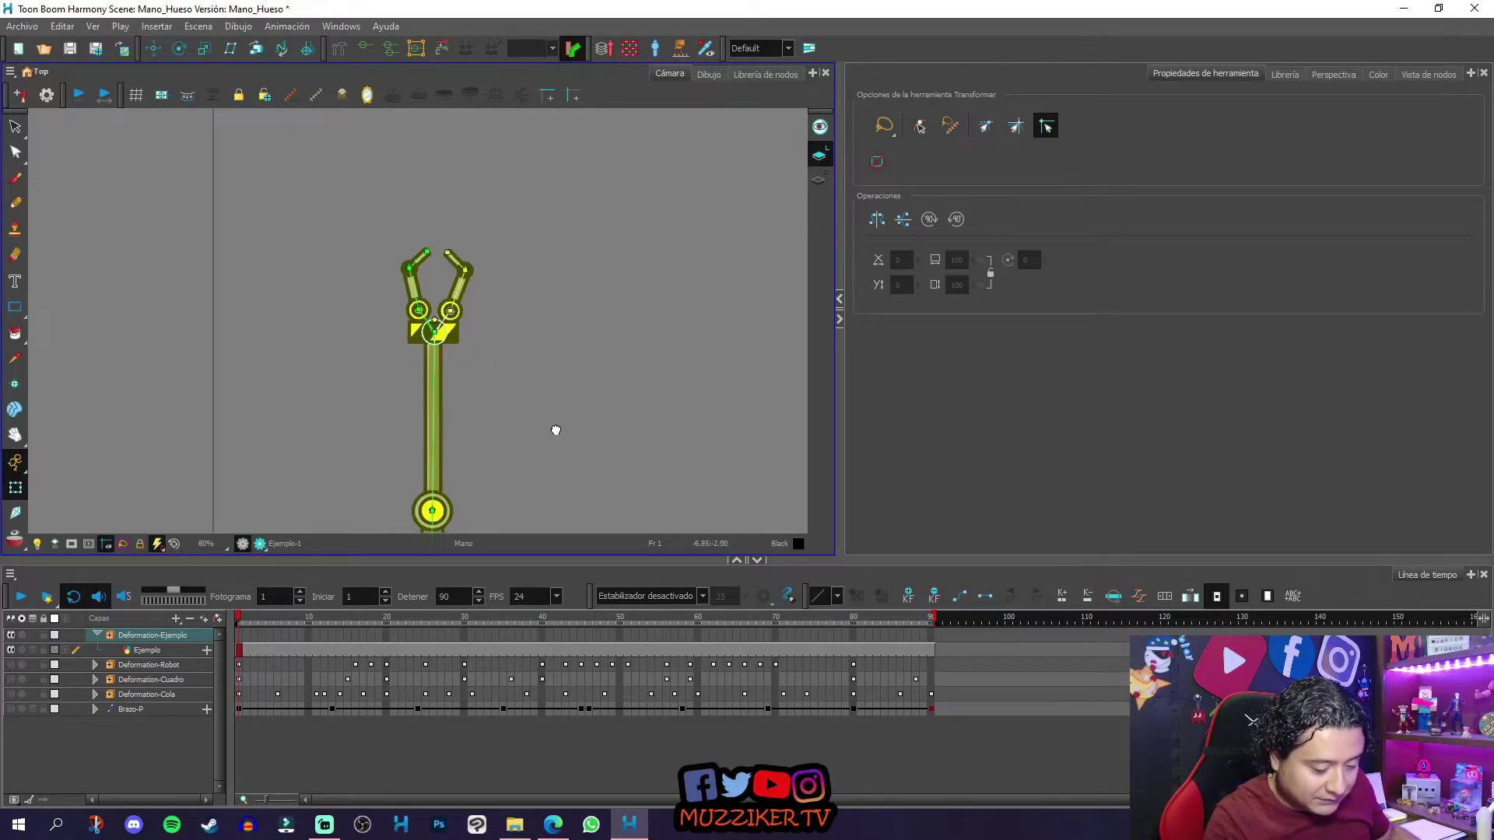
key("1")
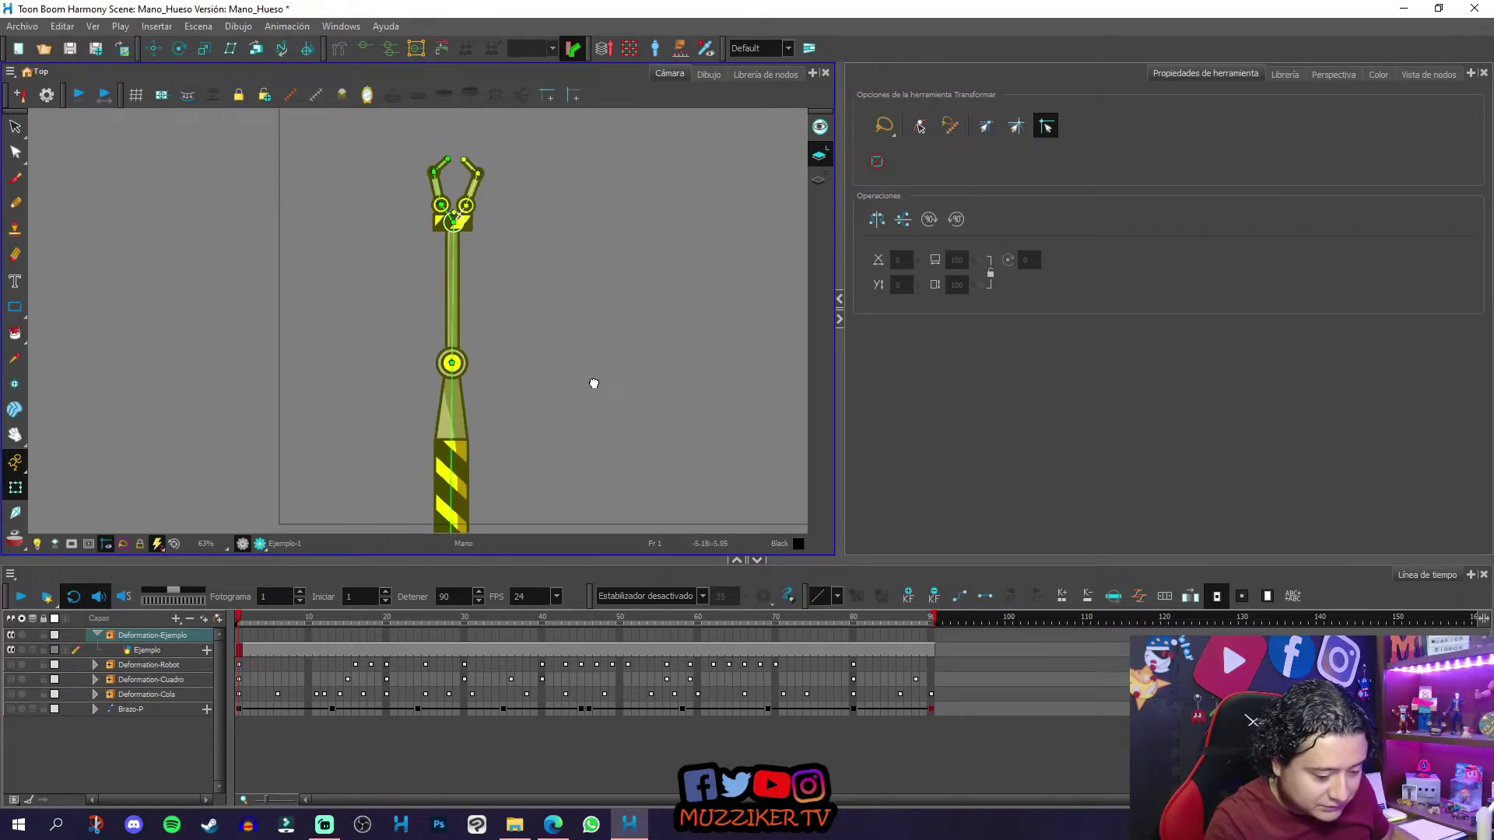
left_click_drag(594, 383, 594, 389)
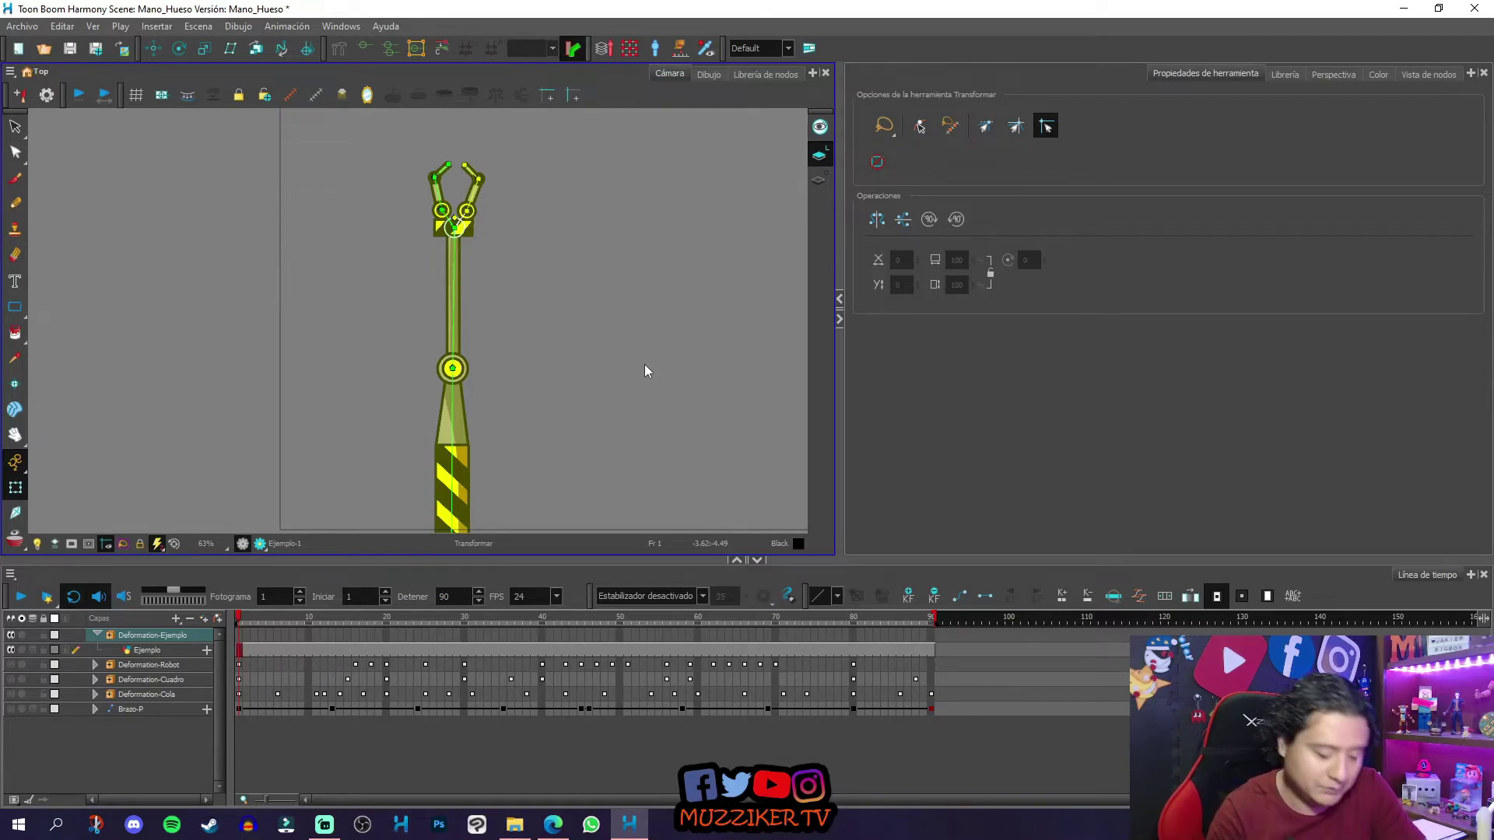
left_click(318, 619)
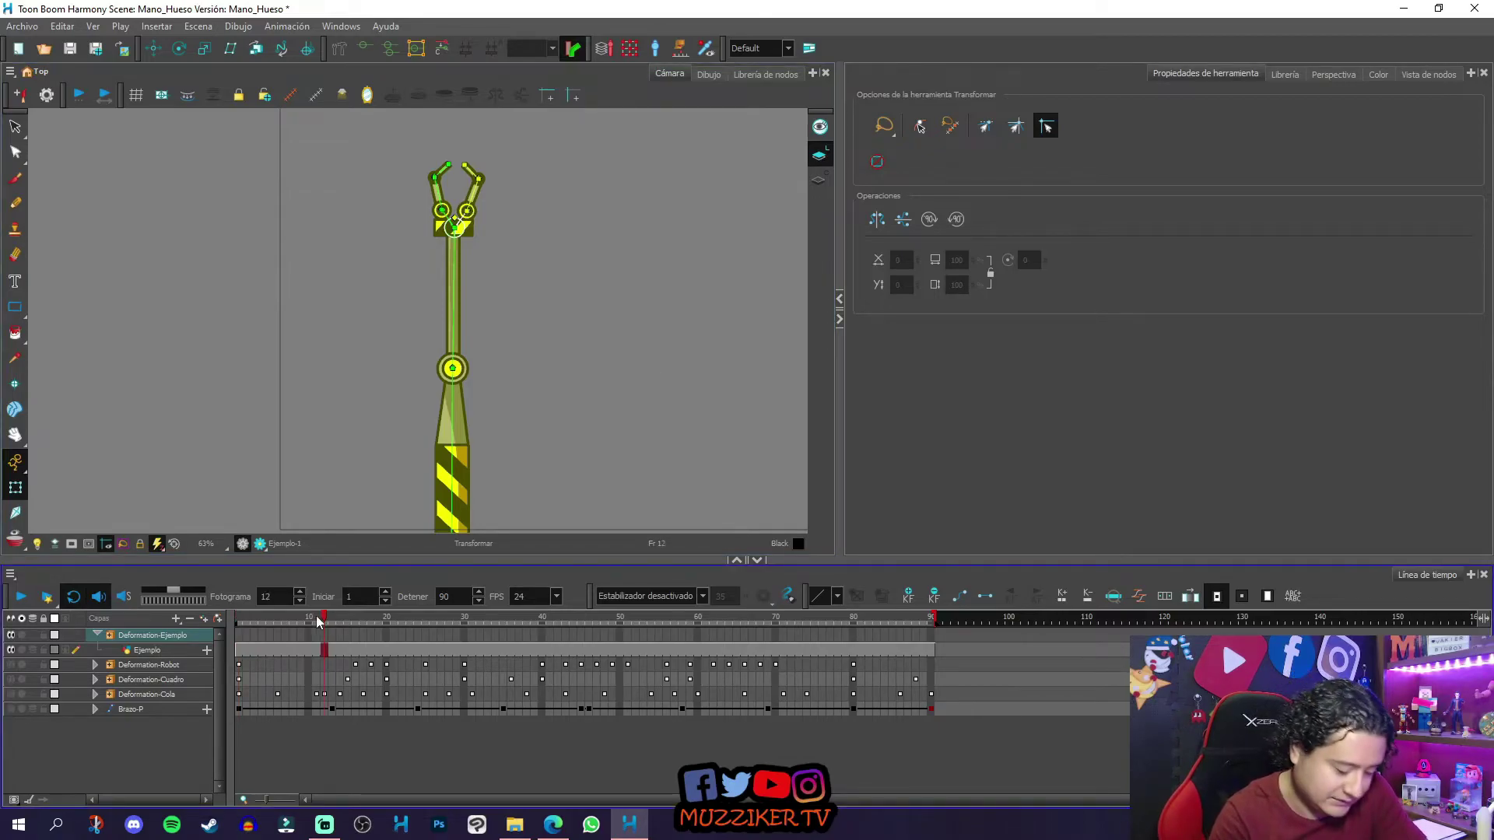
left_click(389, 619)
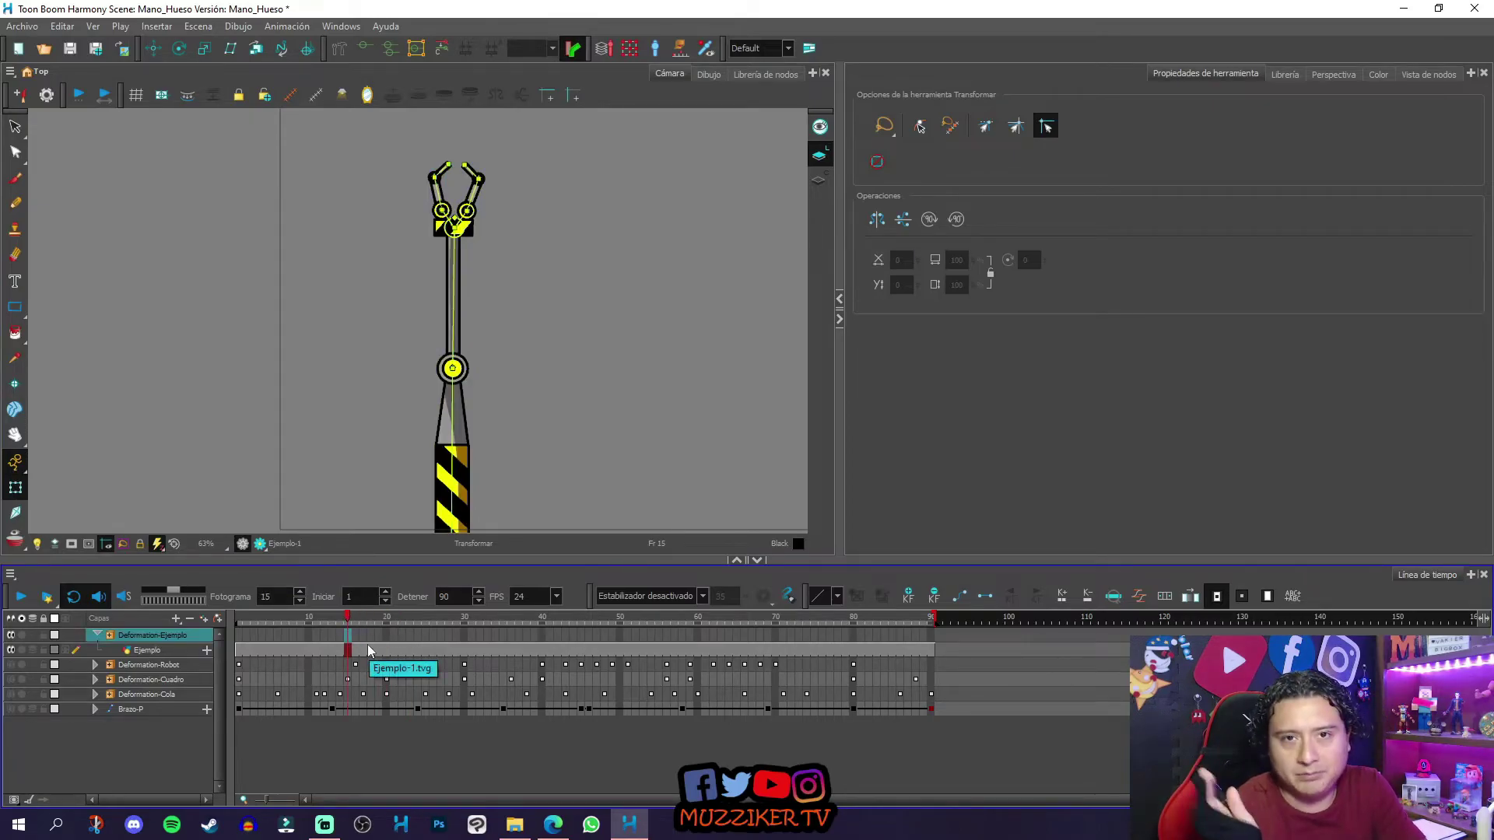
left_click(388, 620)
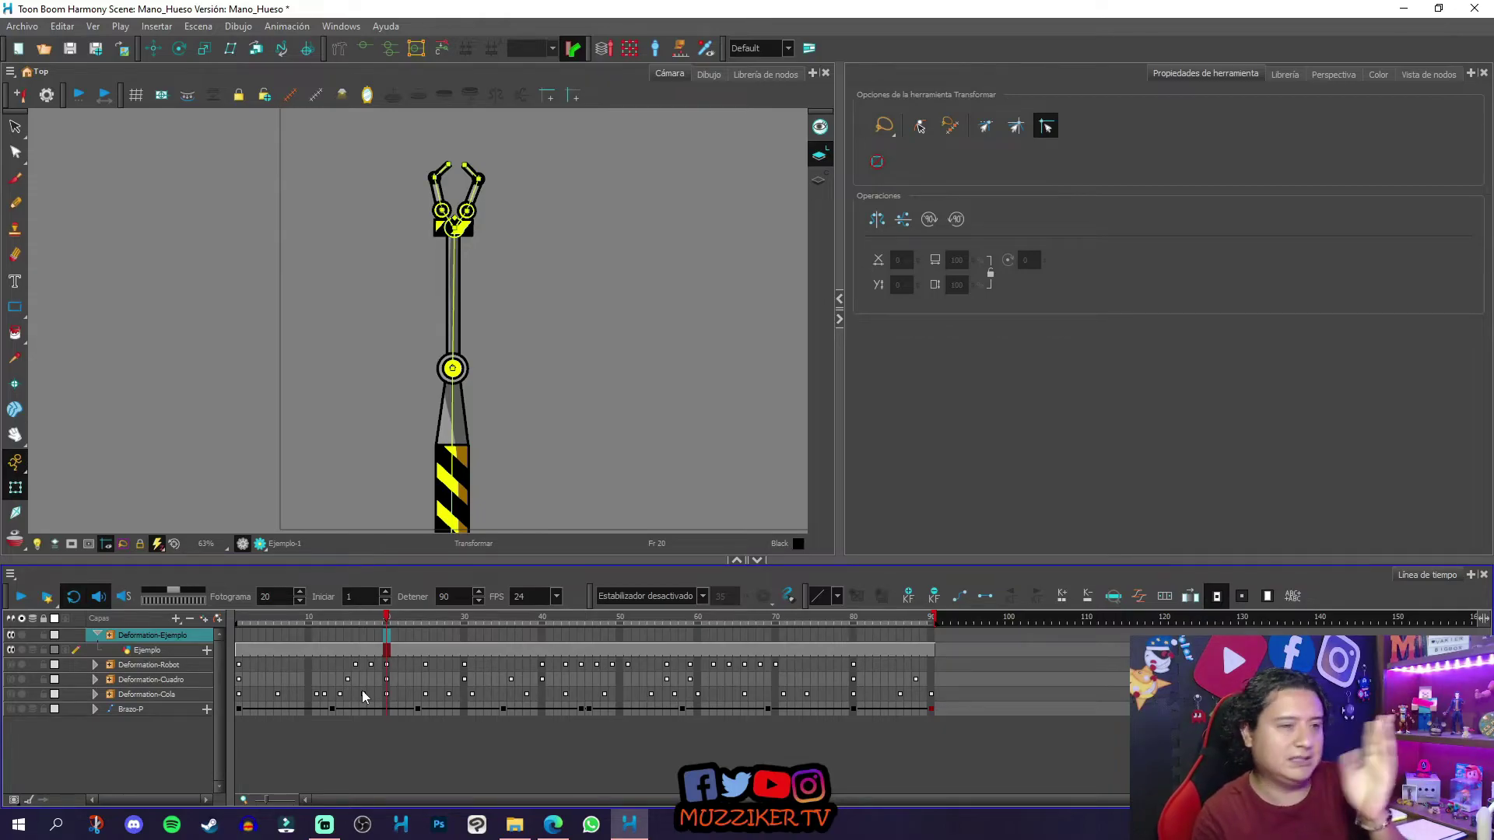
left_click(239, 620)
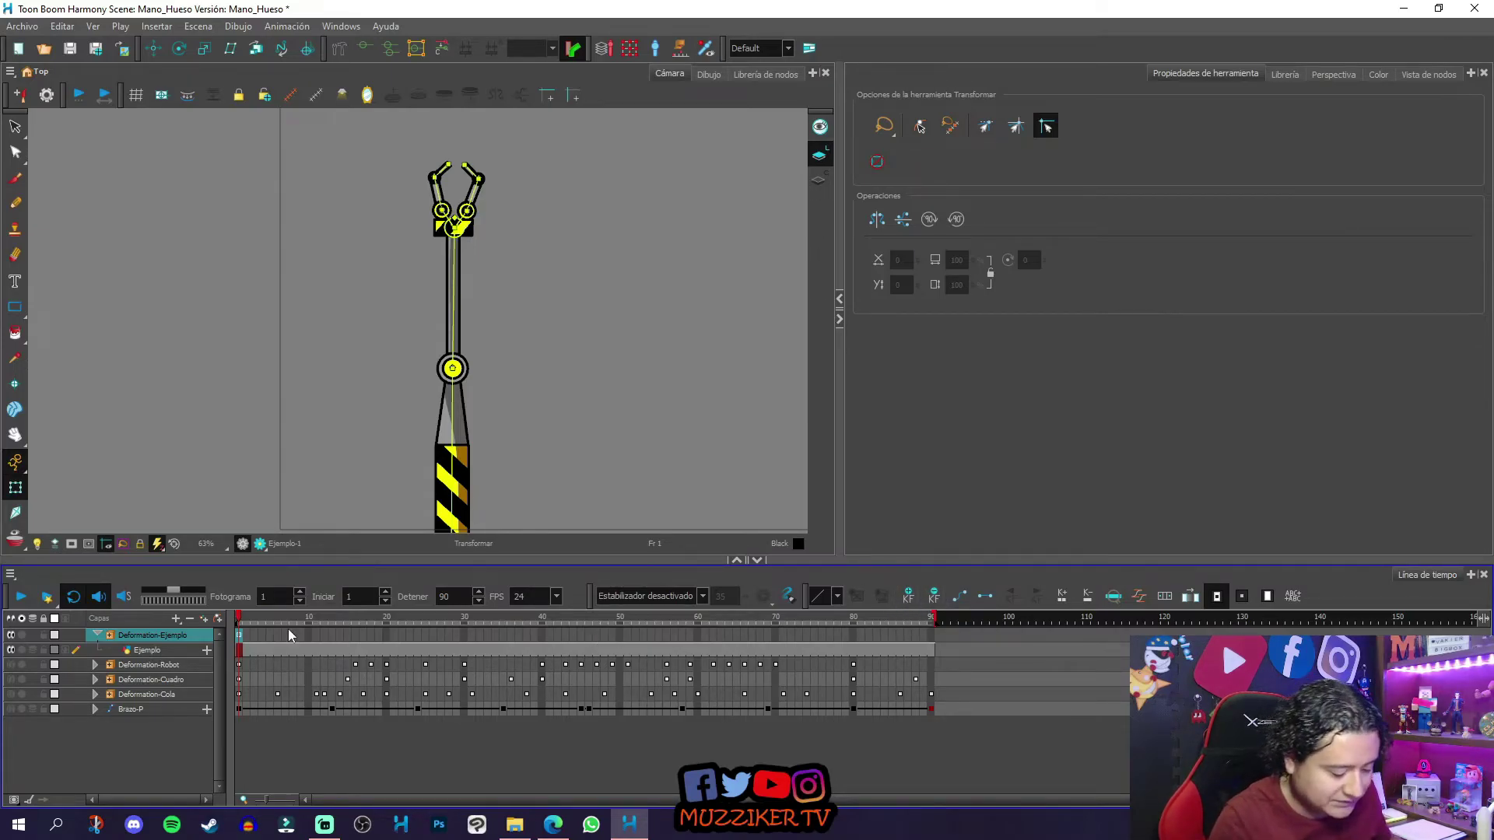
left_click(254, 619)
Step: At frame 30, pose the deformation by rotating the forearm to the right about the elbow and spreading both claws open
left_click_drag(409, 624, 463, 625)
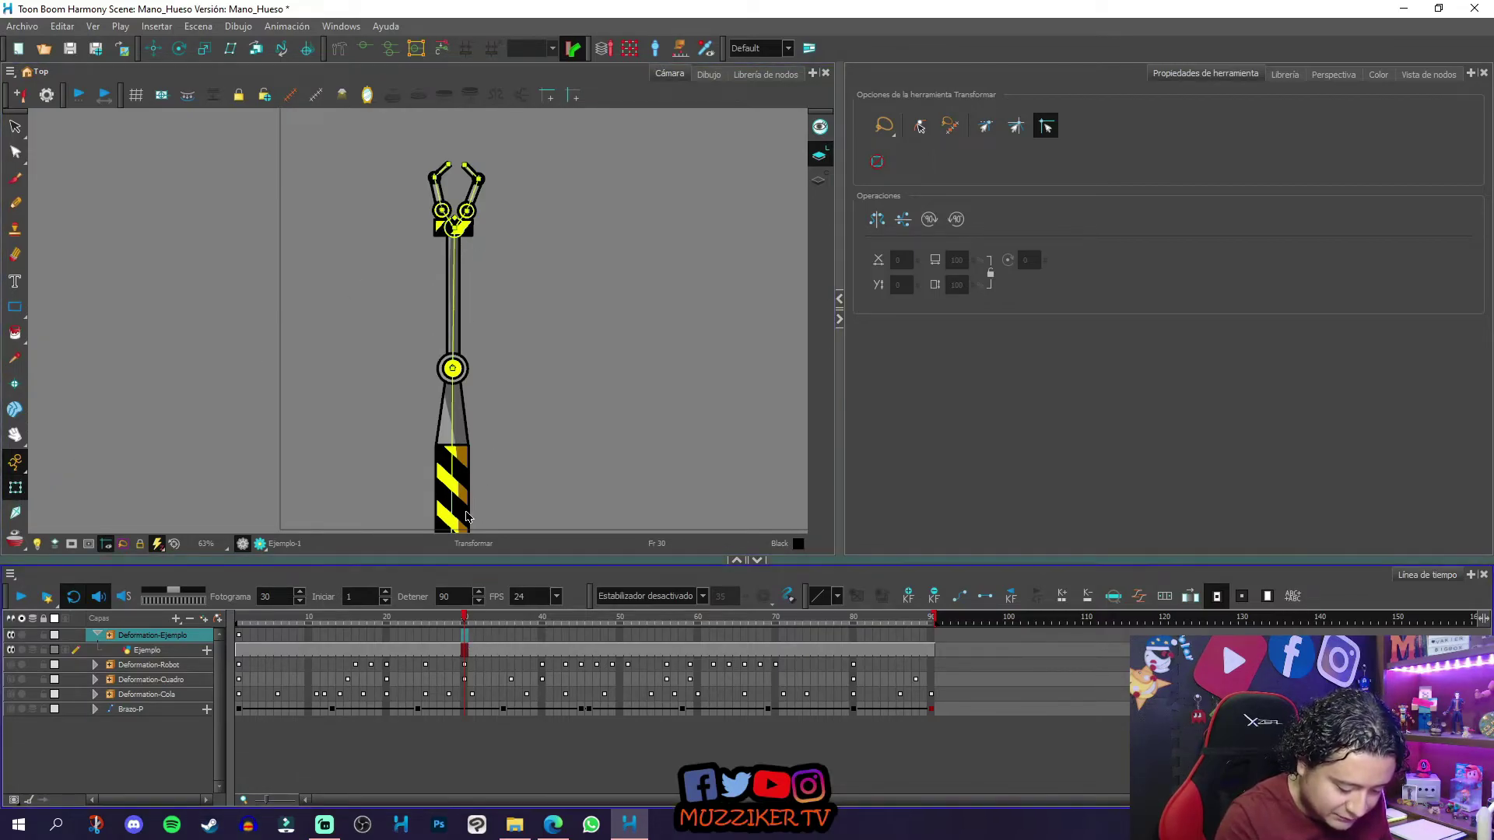
left_click_drag(454, 280, 498, 299)
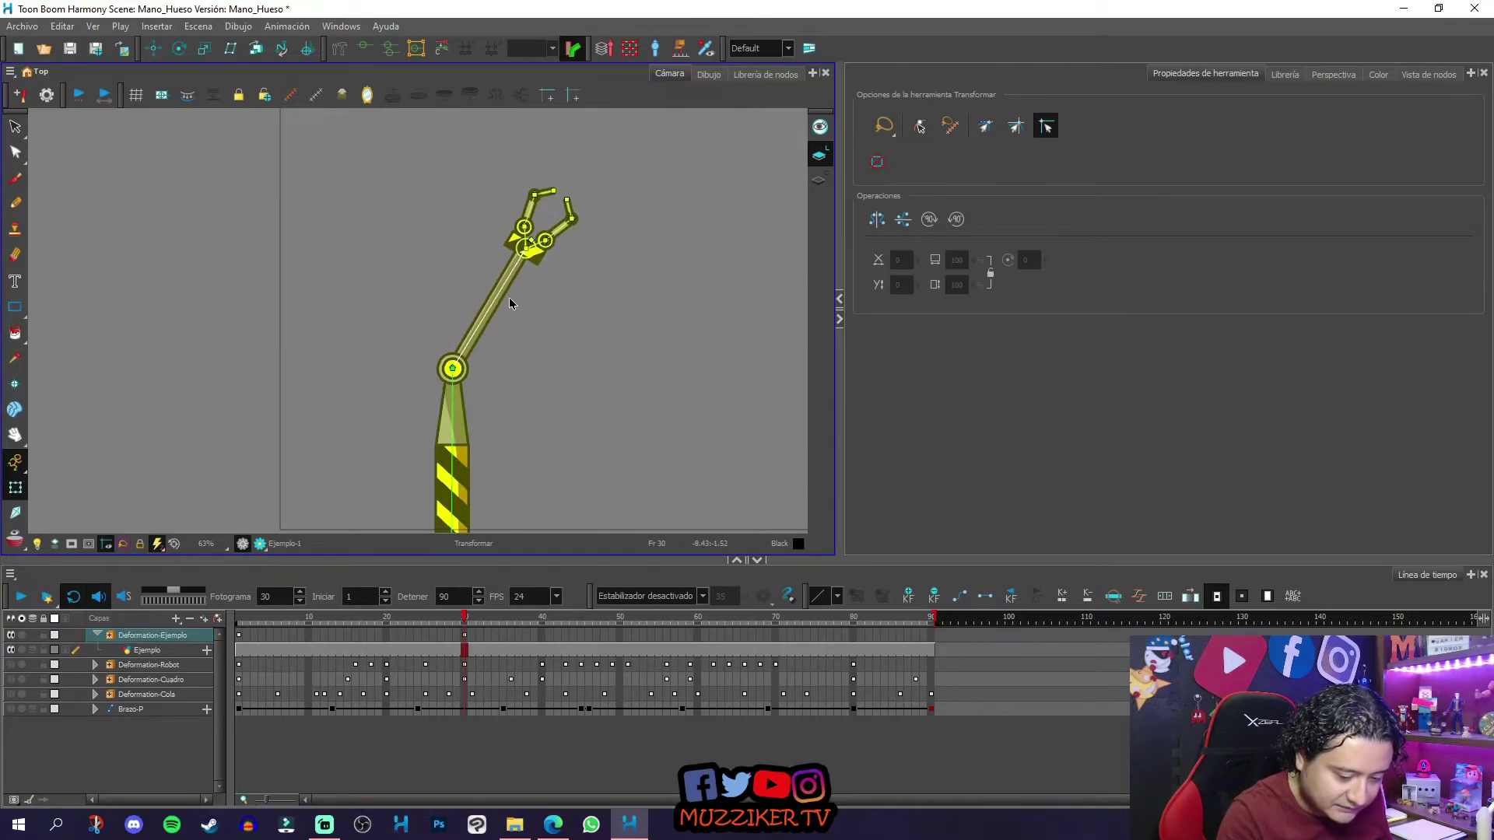
left_click(563, 232)
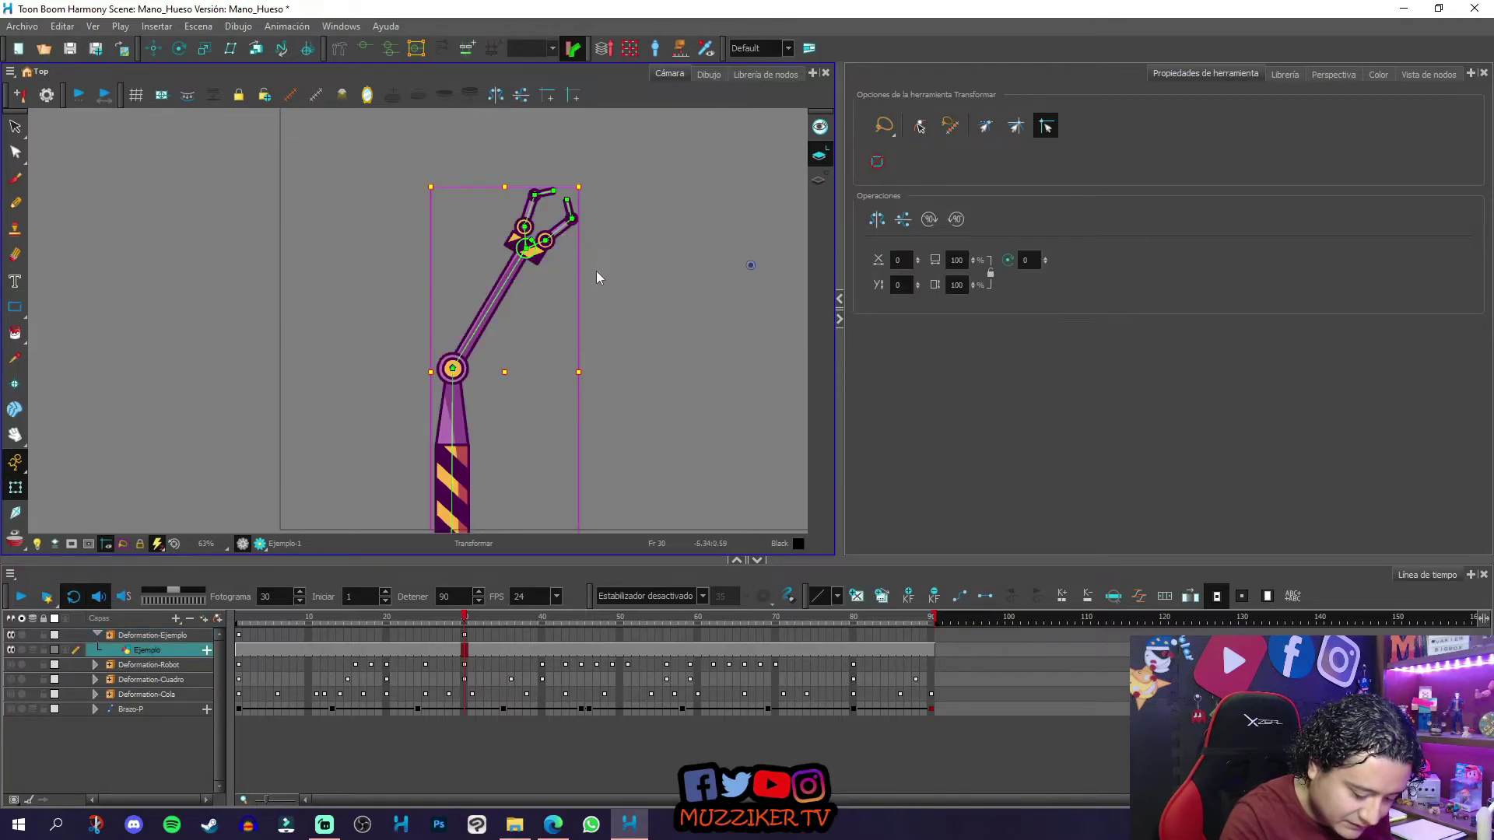
left_click(464, 636)
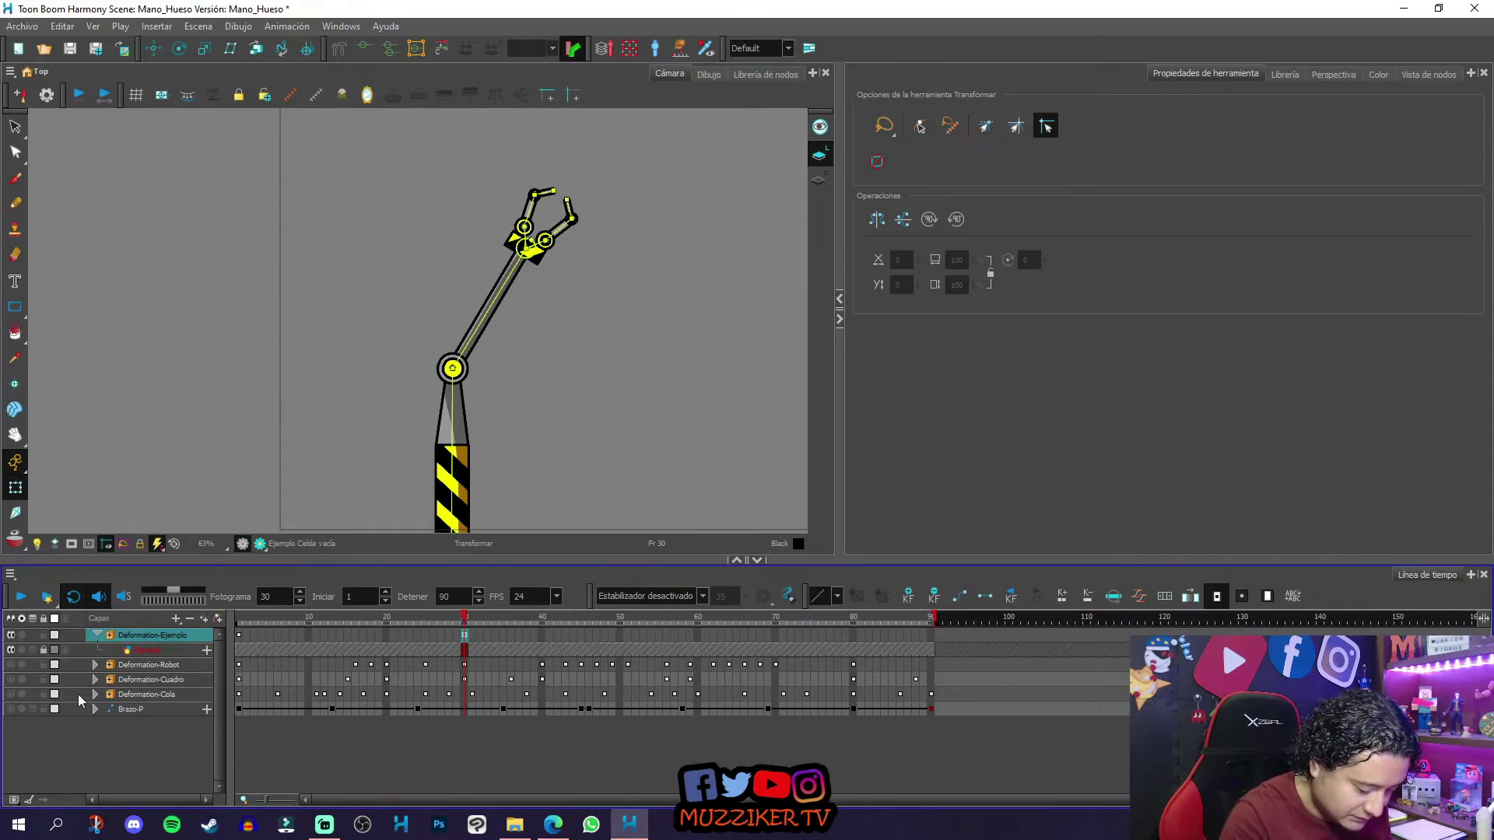
left_click(561, 227)
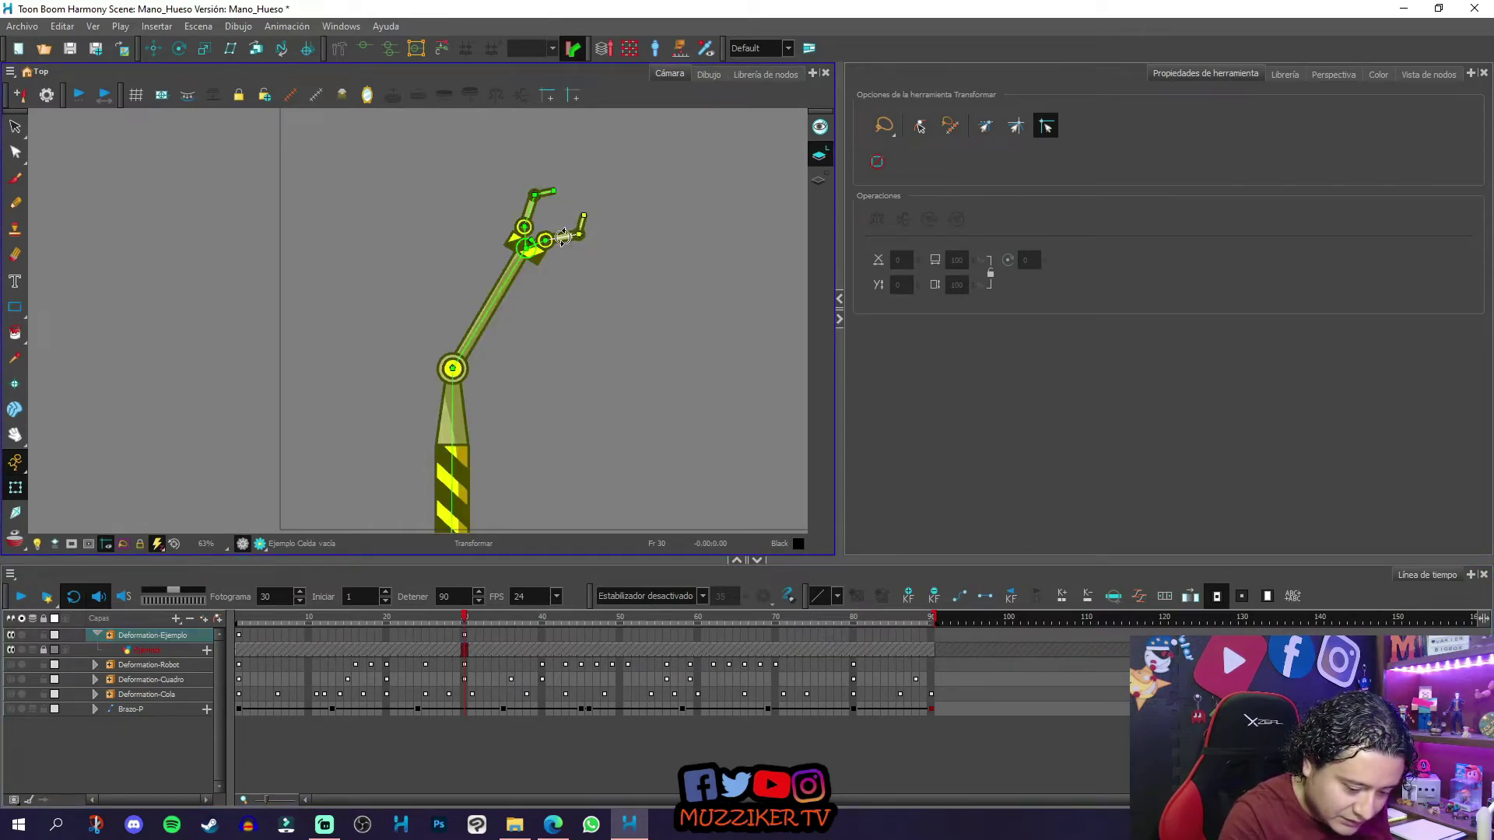
left_click_drag(531, 207, 527, 209)
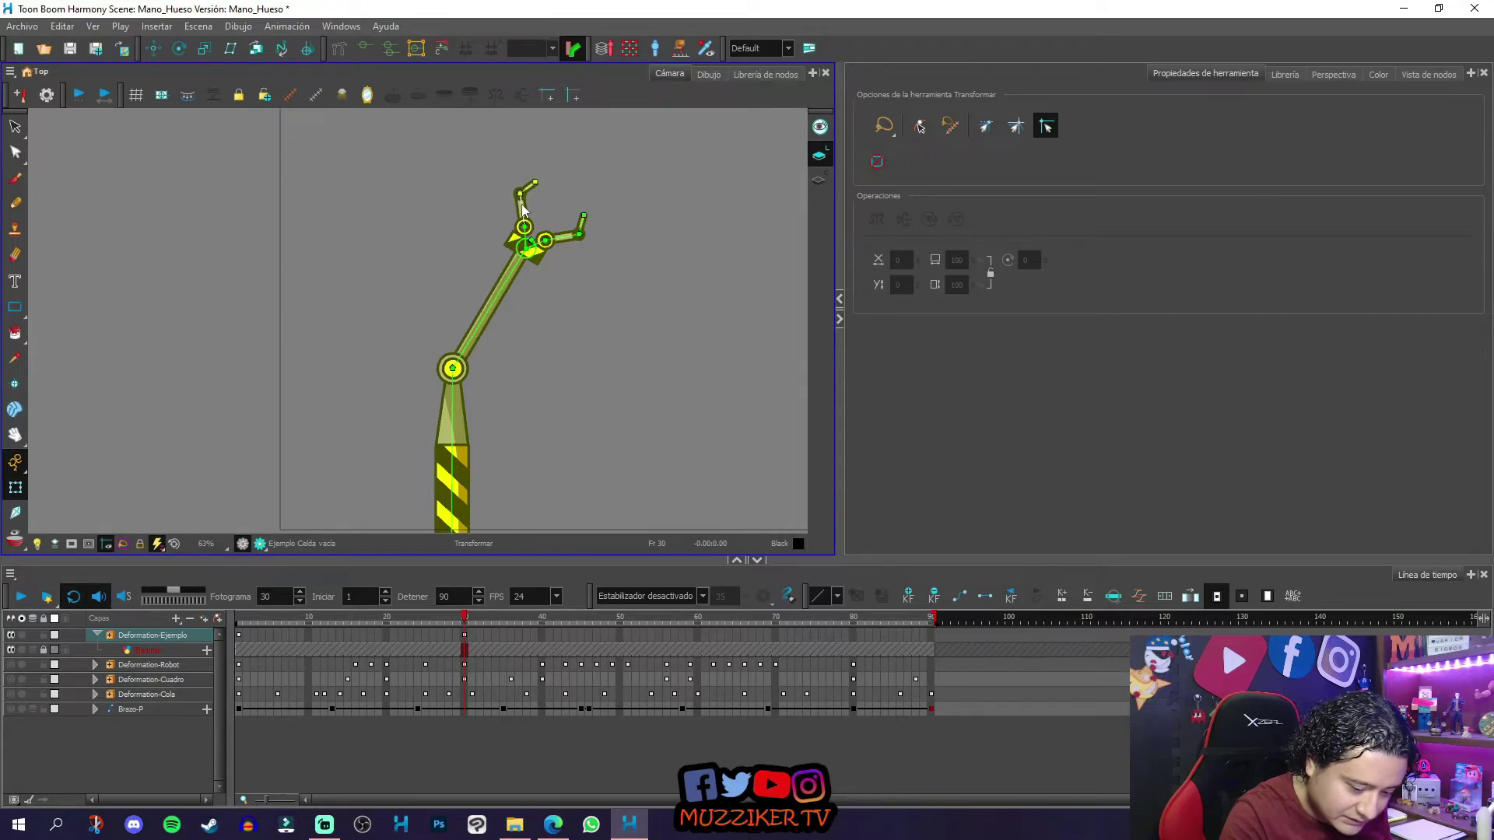
Step: At frame 60, rotate the forearm to the left about the elbow and close both claws inward
mouse_move(464, 620)
left_mouse_down()
mouse_move(250, 622)
mouse_move(466, 629)
left_mouse_up()
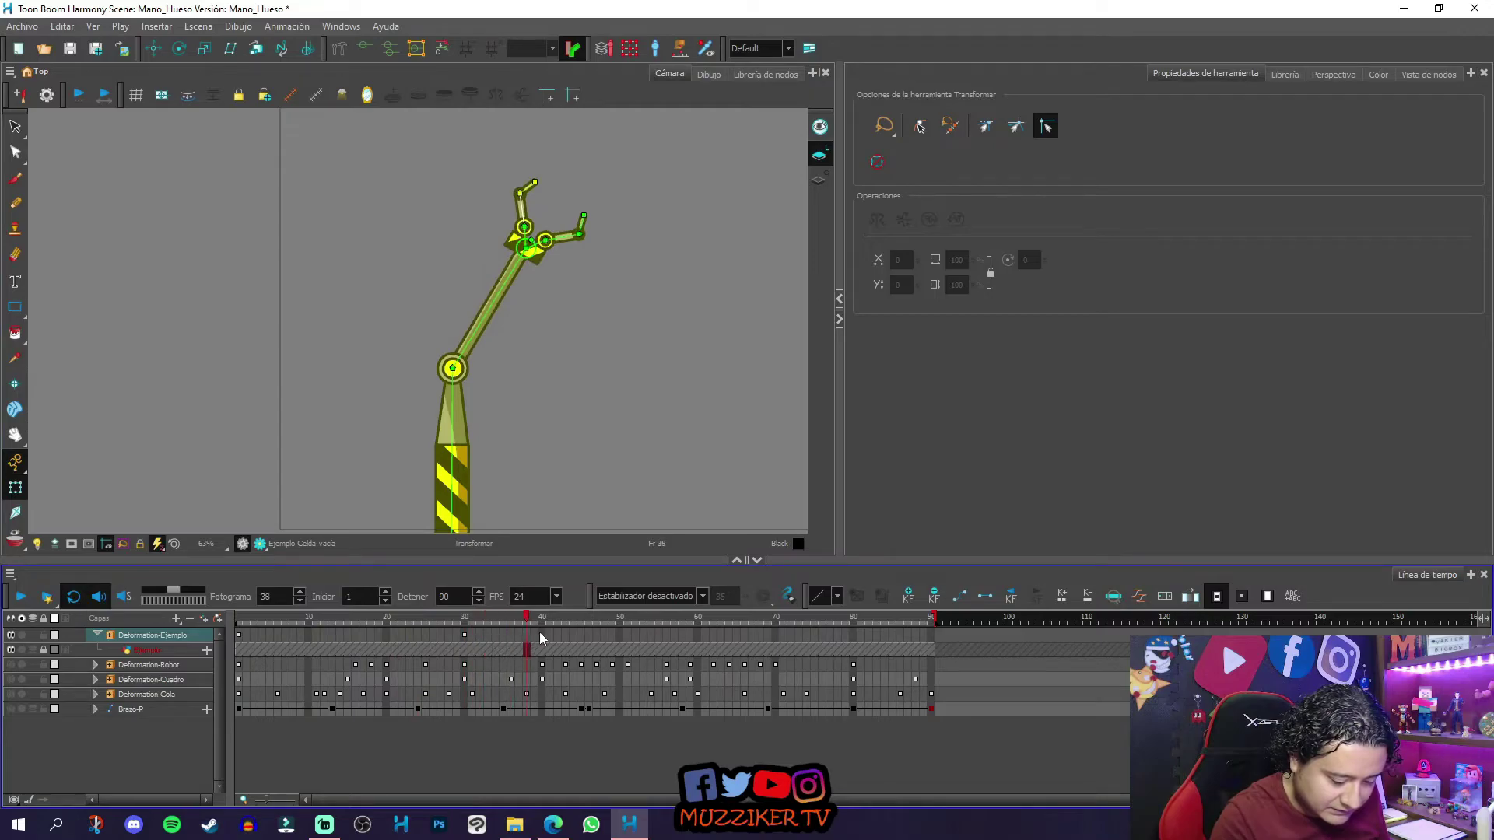
left_click(697, 633)
left_click_drag(502, 289, 414, 304)
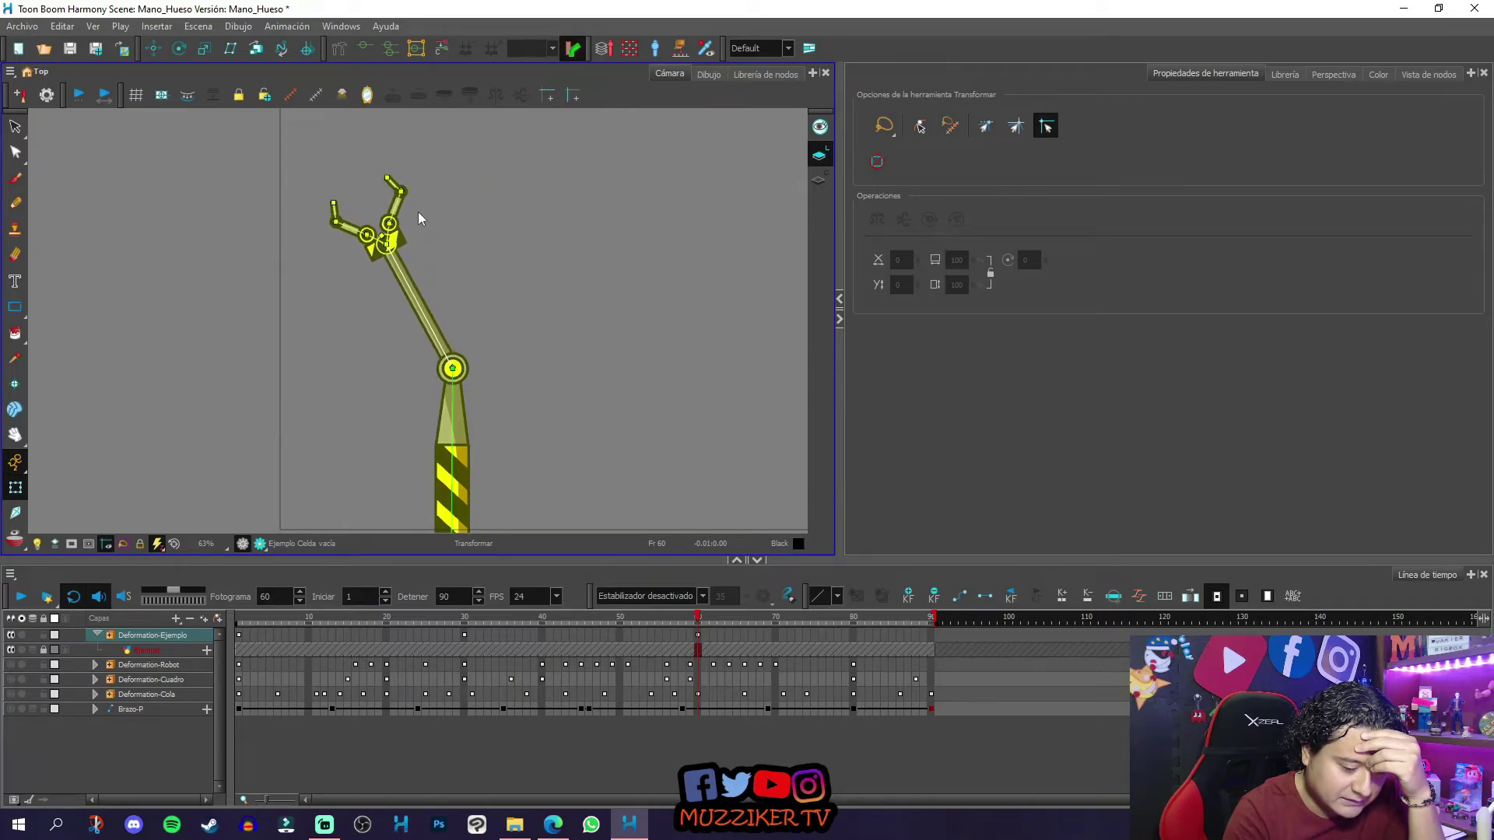
left_click_drag(395, 204, 368, 218)
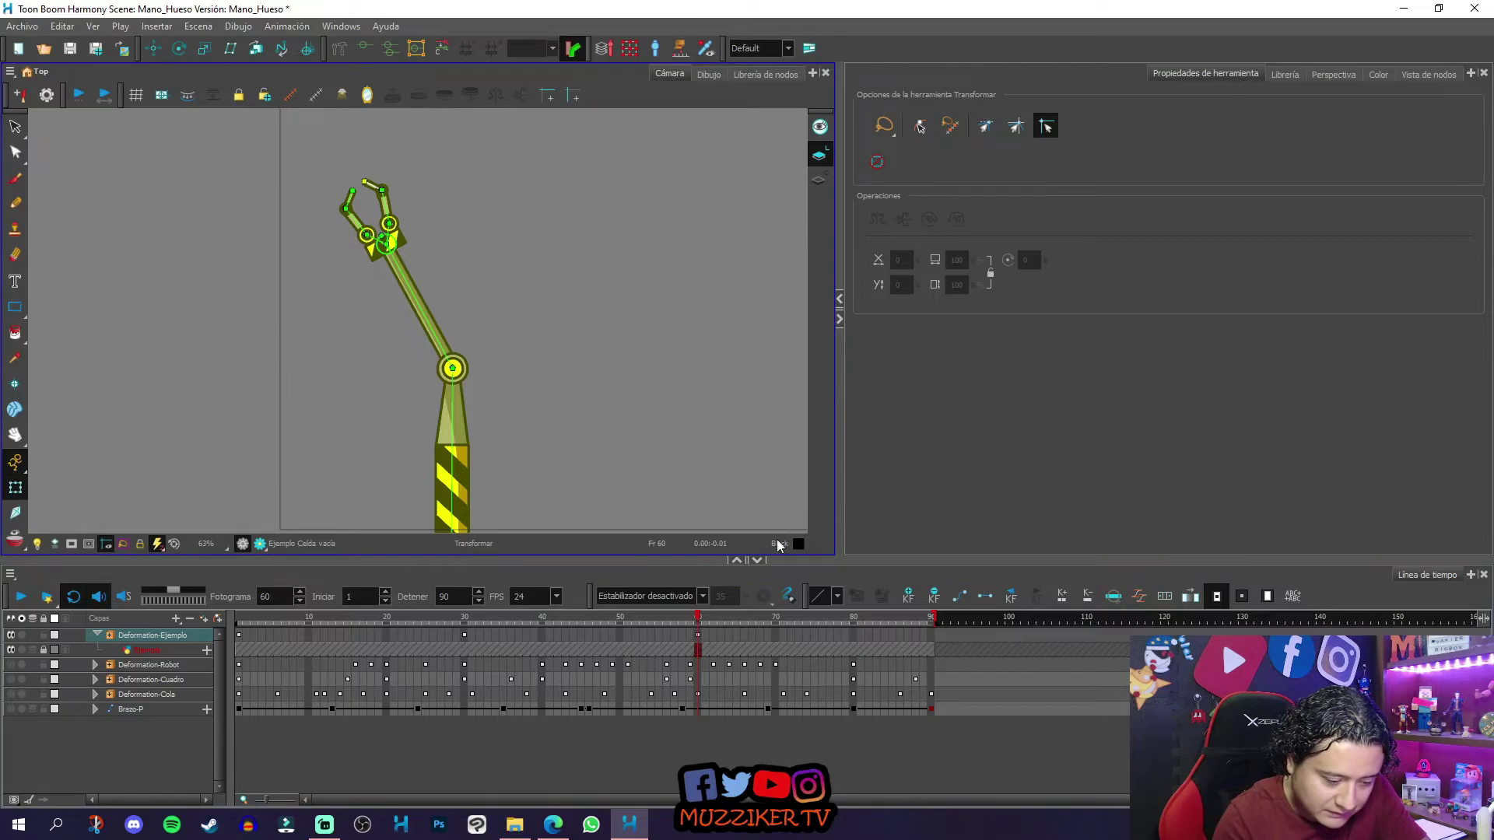
Step: Copy the upright pose keyframe from frame 1 to frame 89 and play the animation from the start
left_click(929, 637)
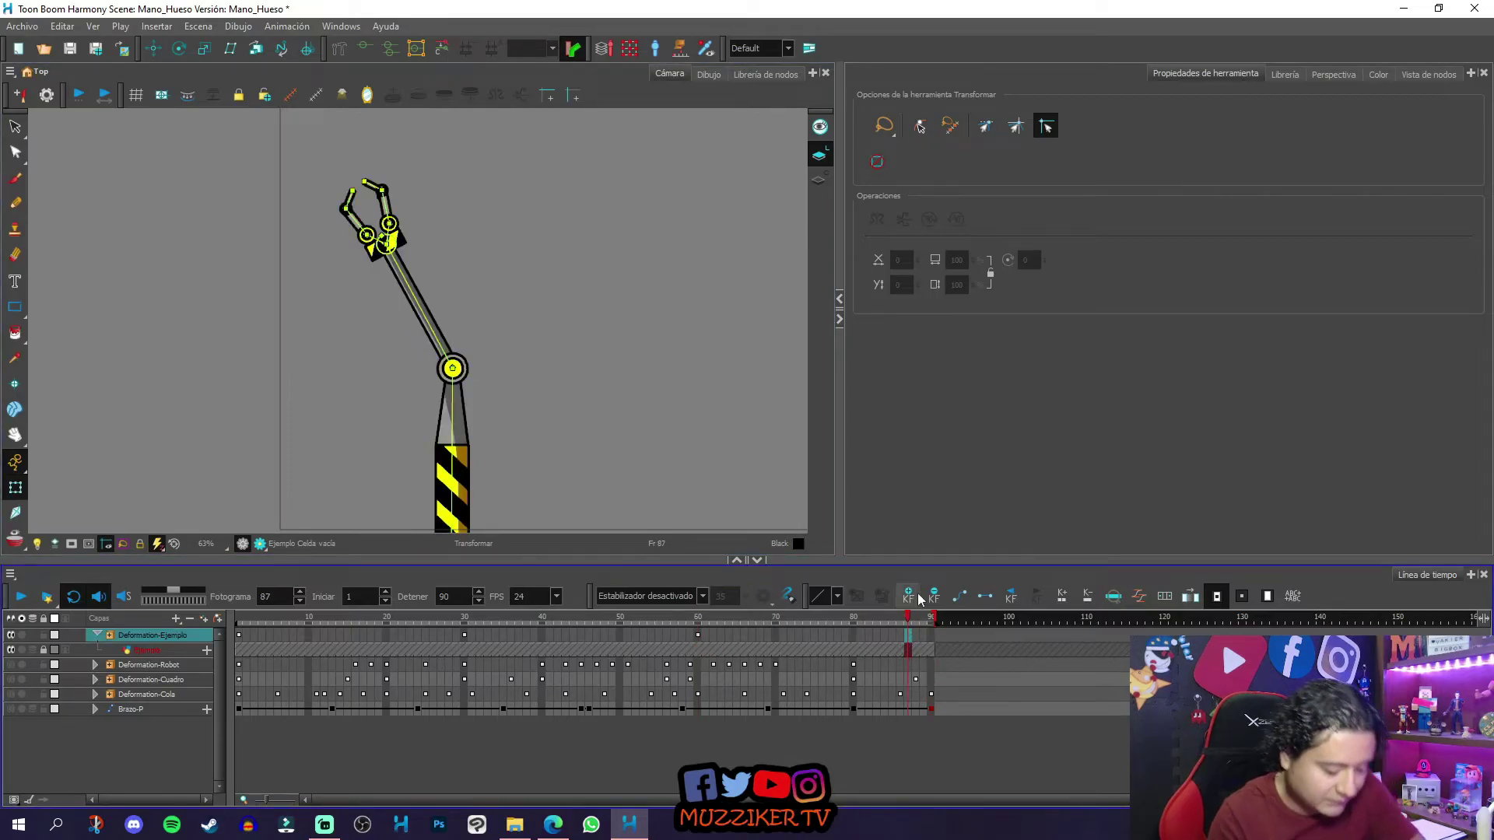
left_click(239, 634)
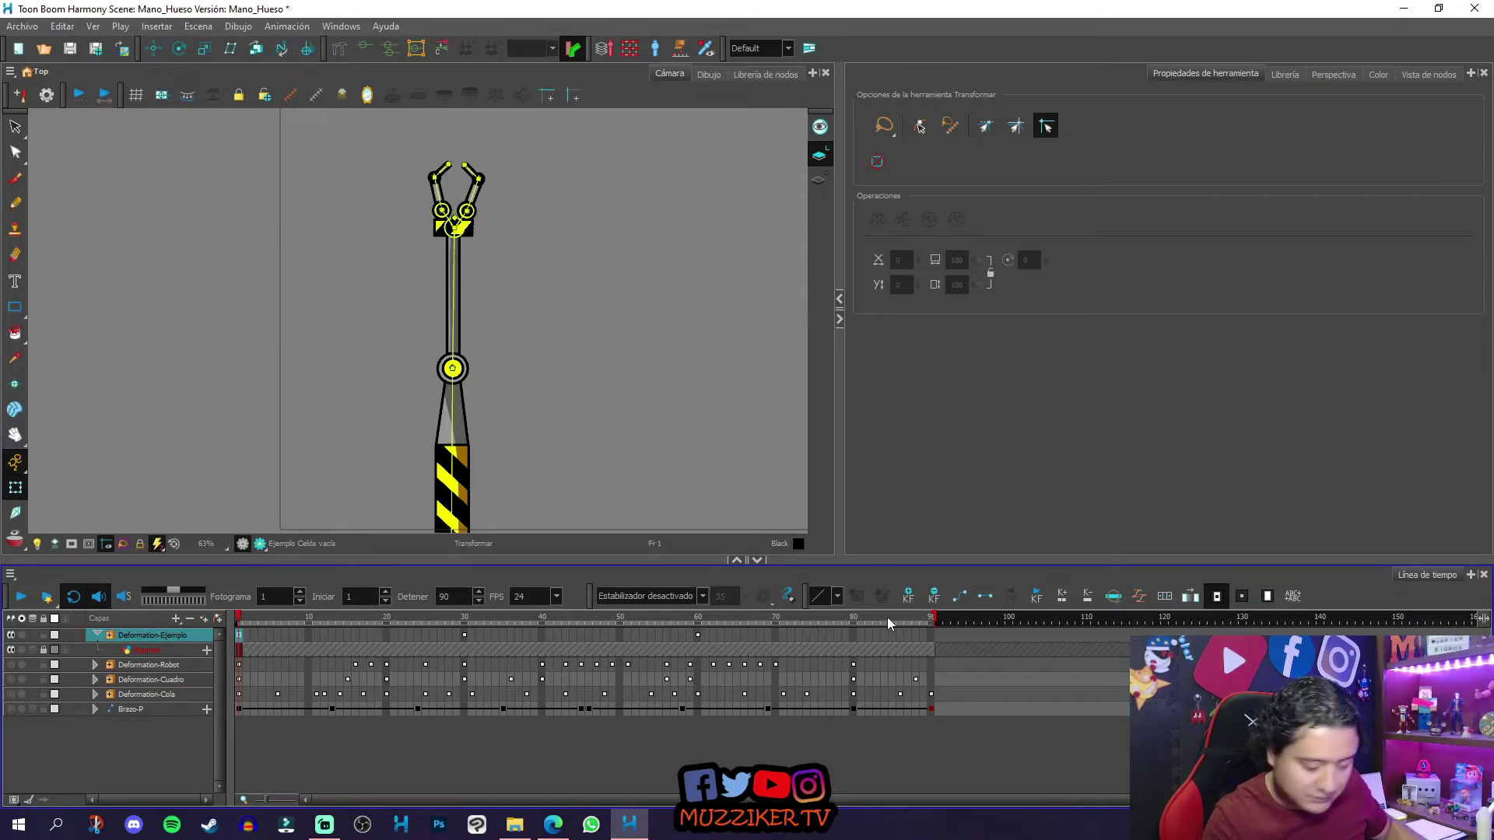
left_click(926, 634)
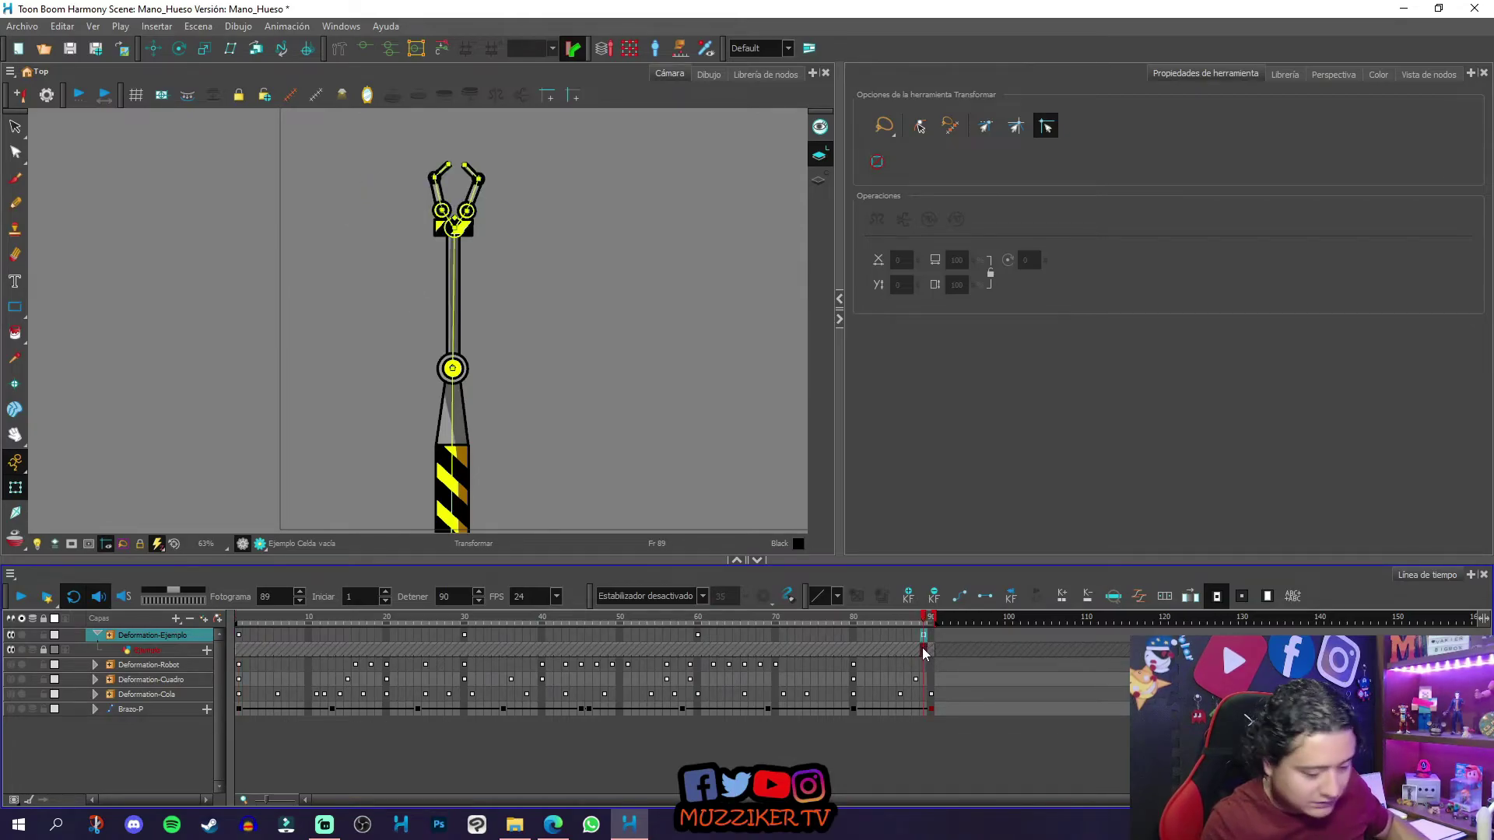
left_click(737, 614)
left_click(239, 634)
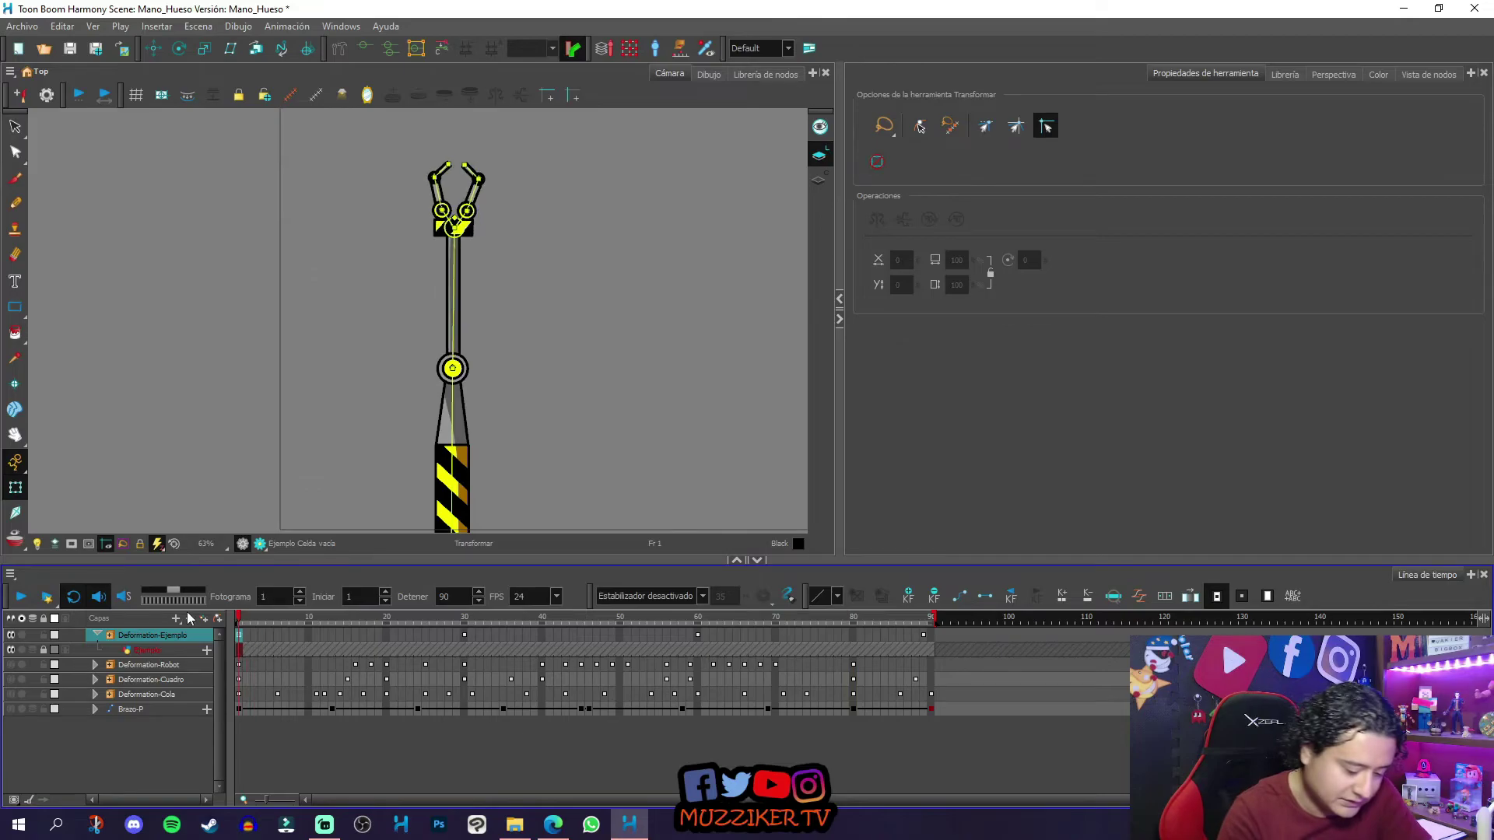
left_click(21, 596)
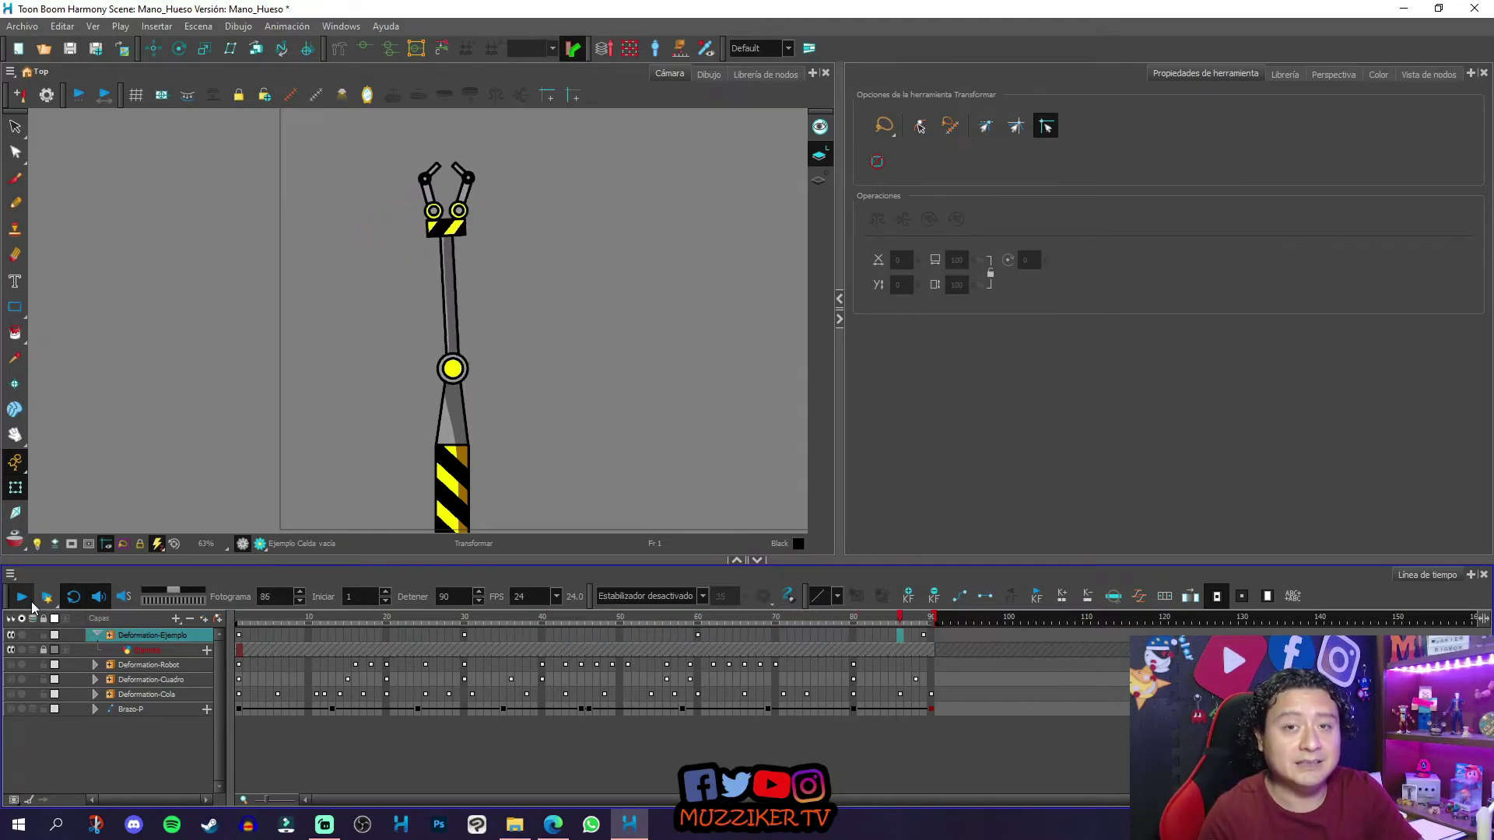
Step: Apply an S-shaped easing preset to the deformation's frame 1 keyframe and preview the motion
left_click(240, 622)
left_click_drag(240, 627, 467, 620)
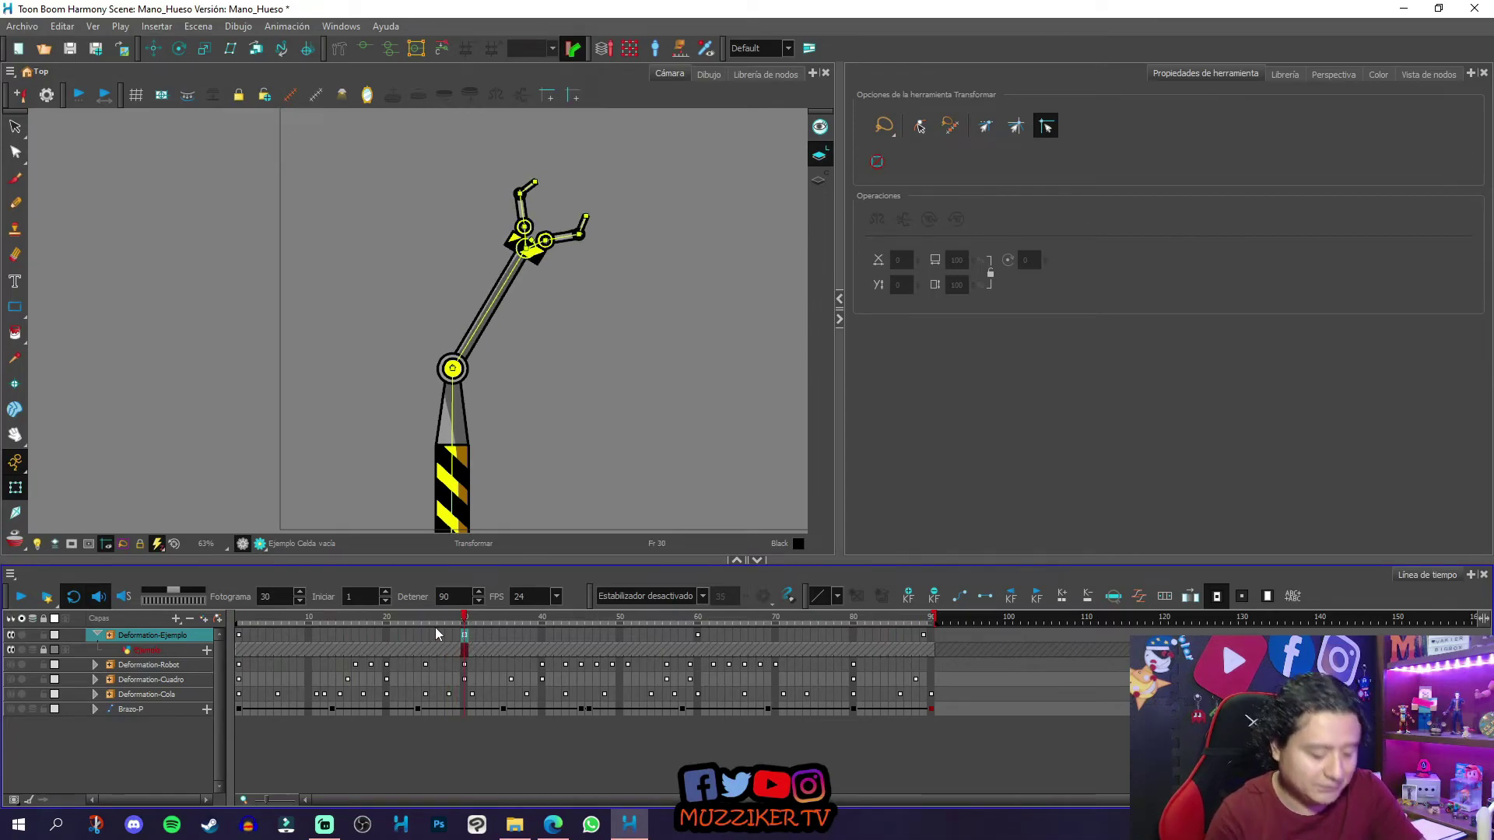
left_click(239, 634)
left_click(838, 597)
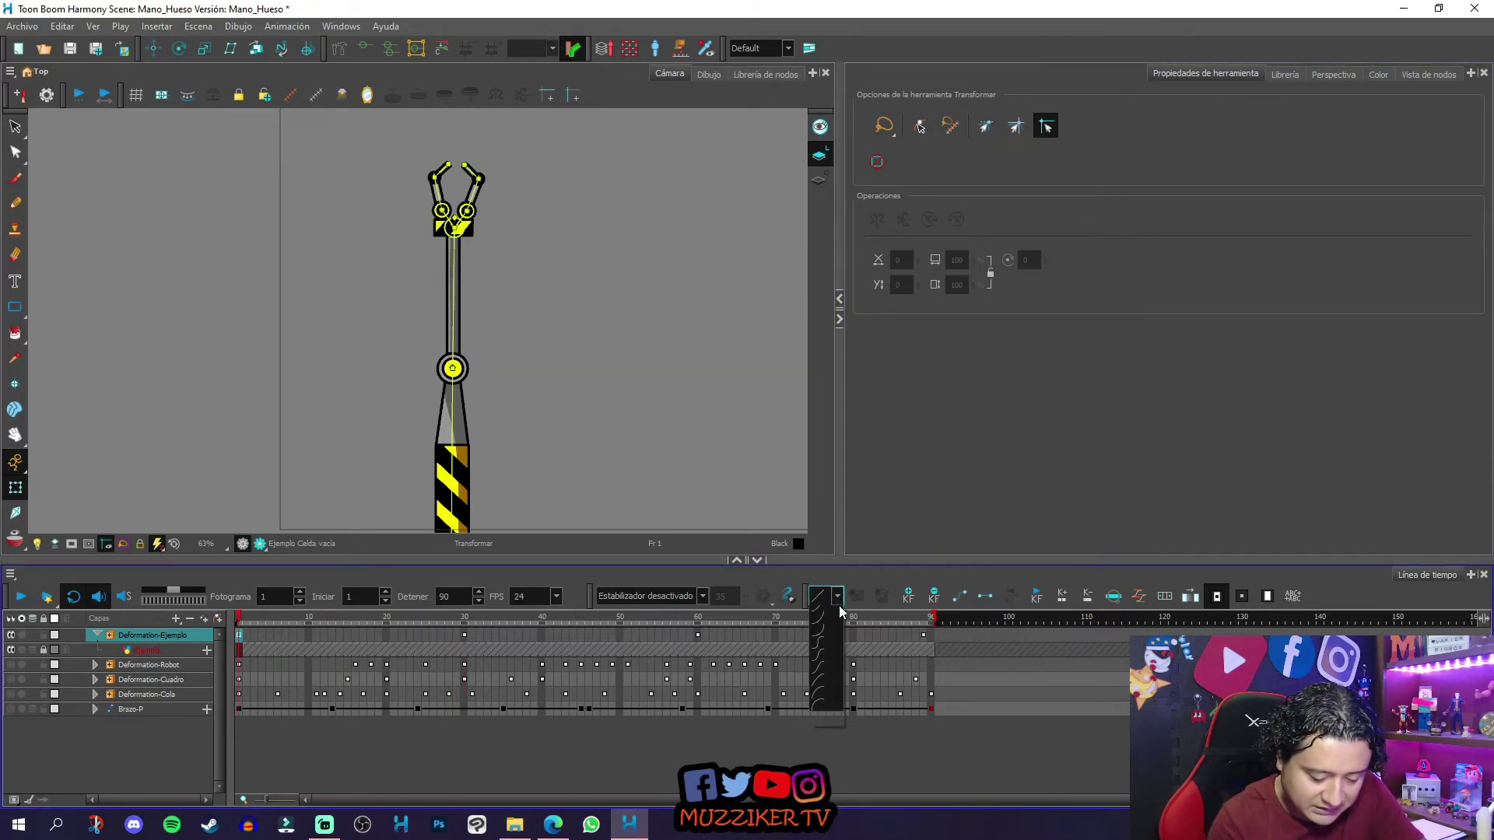
left_click(828, 663)
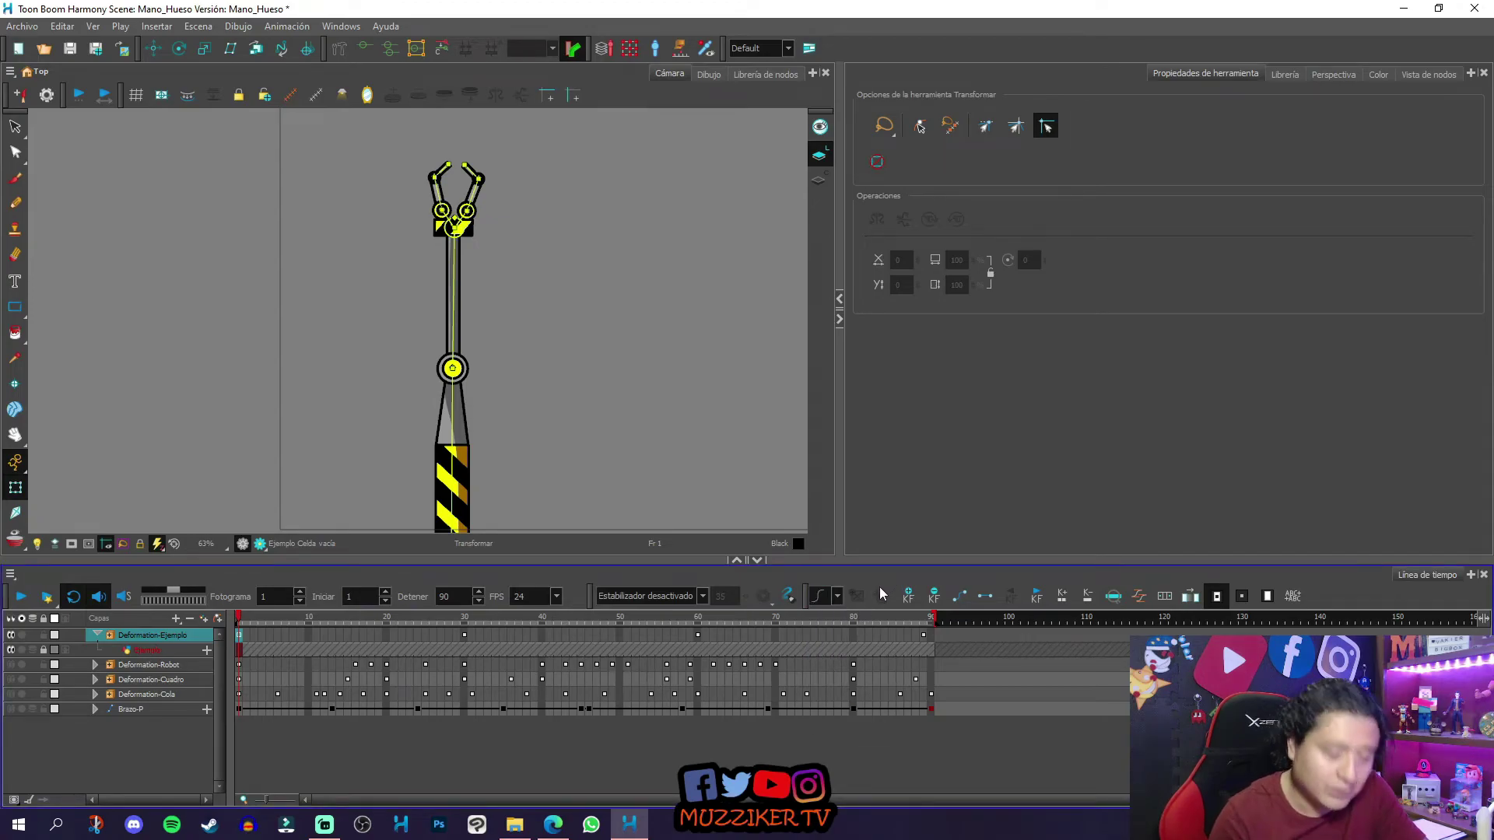
left_click(21, 596)
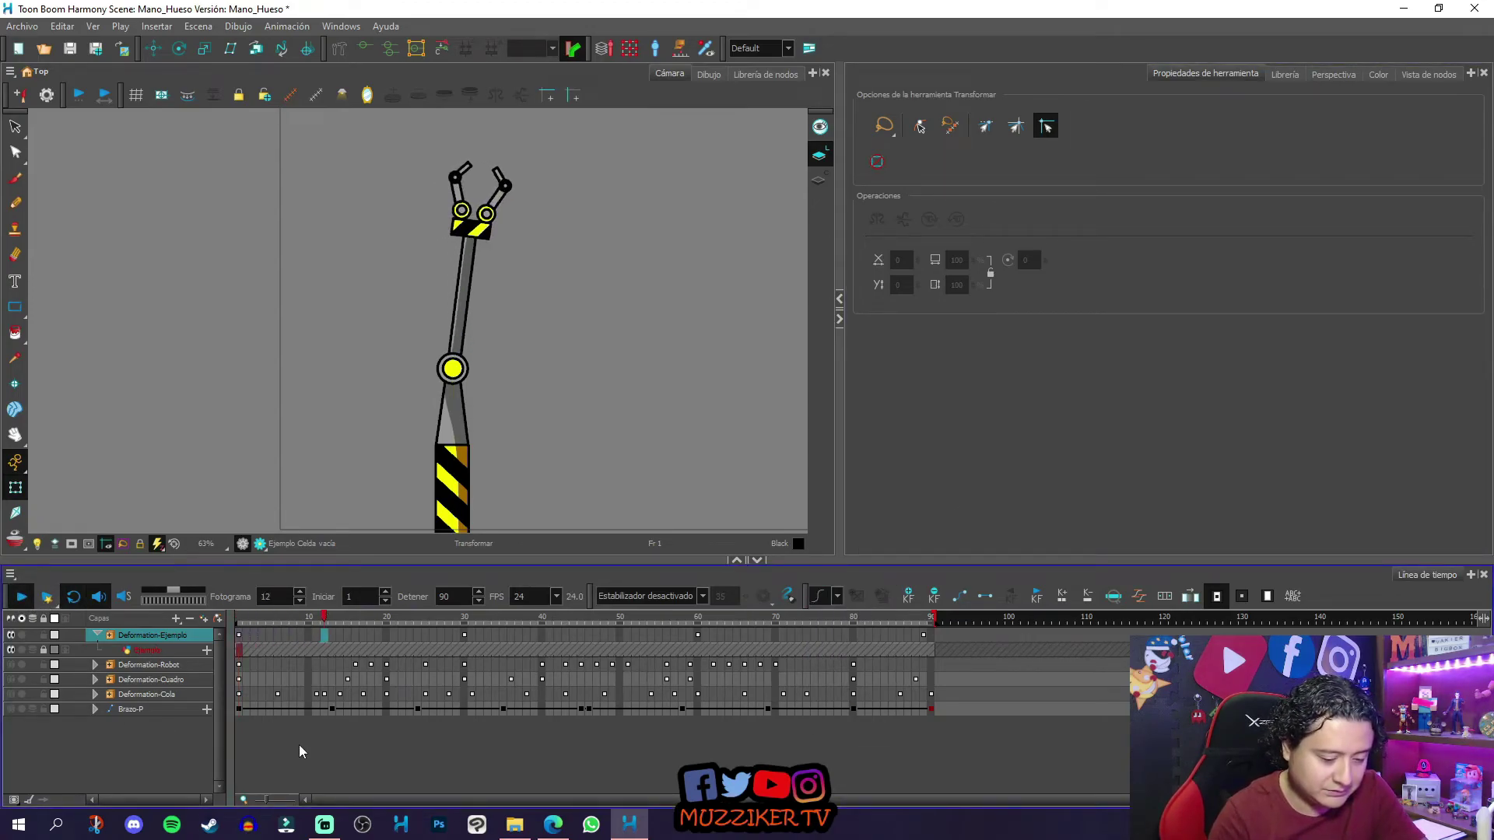
Step: Apply the S-shaped easing preset to the deformation keyframes at frames 30 and 60 and play the animation
left_click(465, 616)
left_click(836, 601)
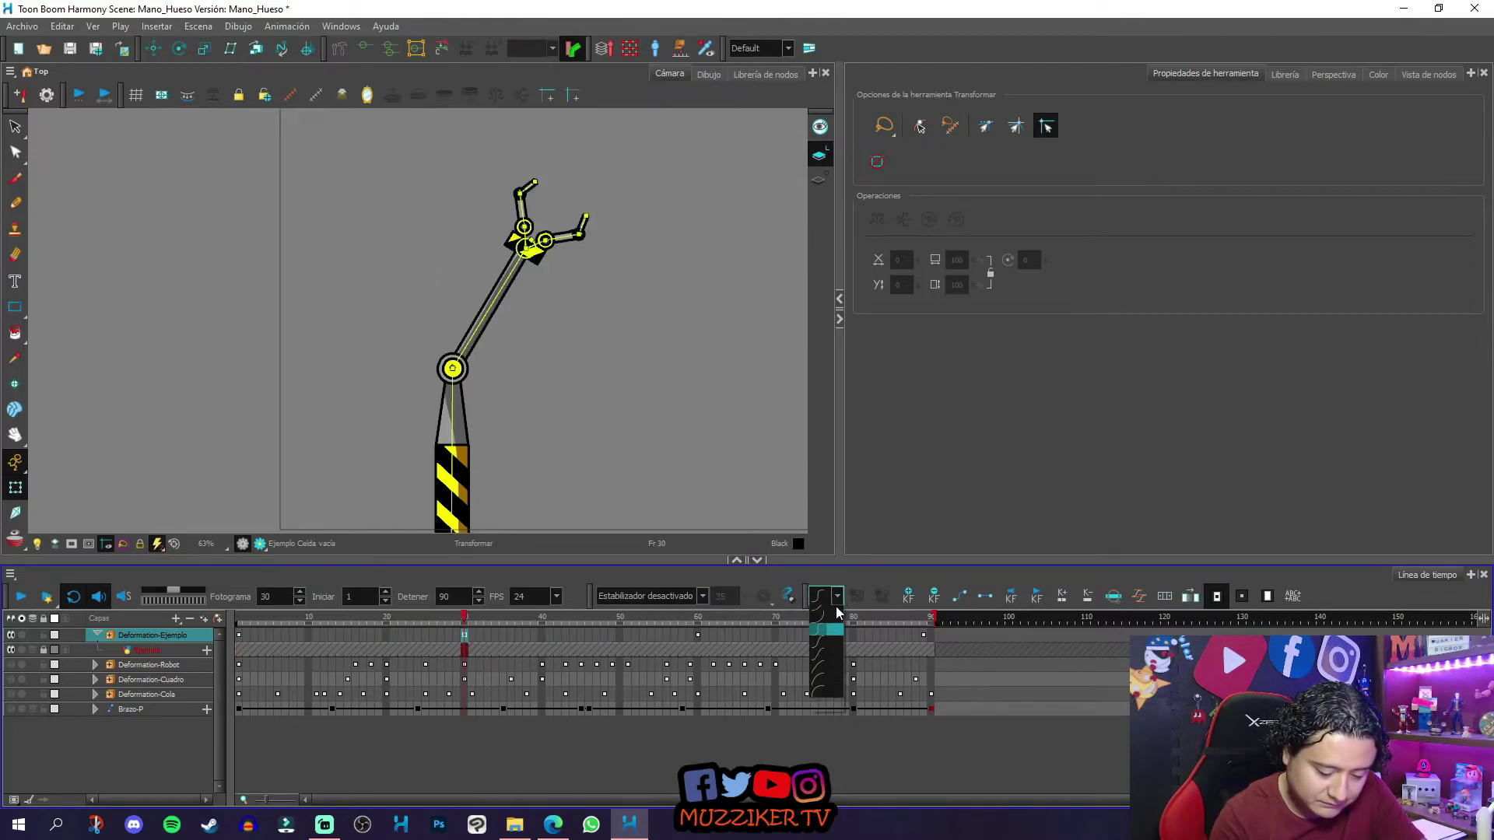
left_click(827, 674)
left_click(698, 636)
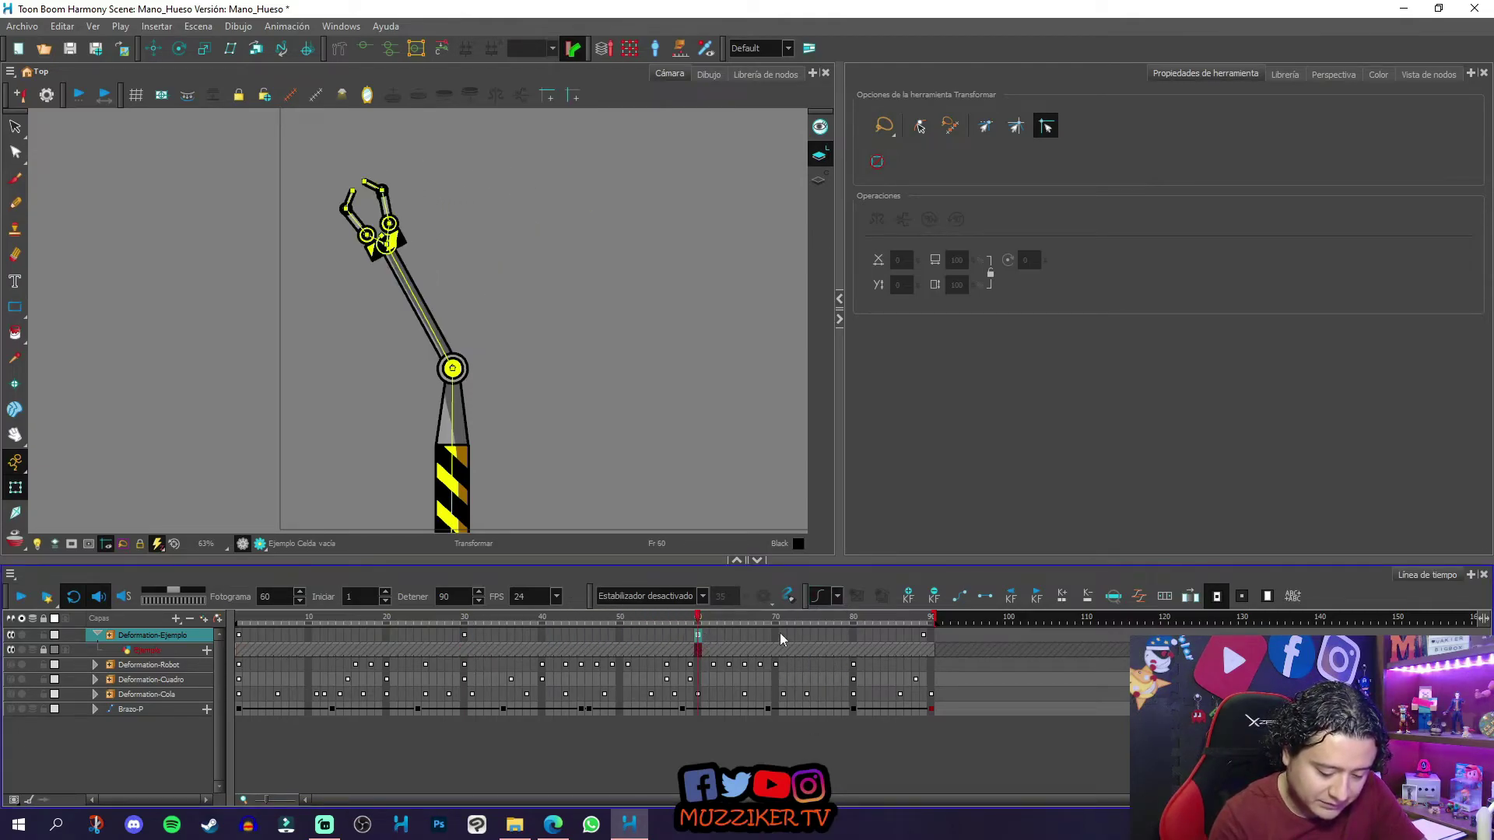
left_click(837, 598)
left_click(830, 663)
left_click_drag(402, 620, 382, 621)
left_click(21, 596)
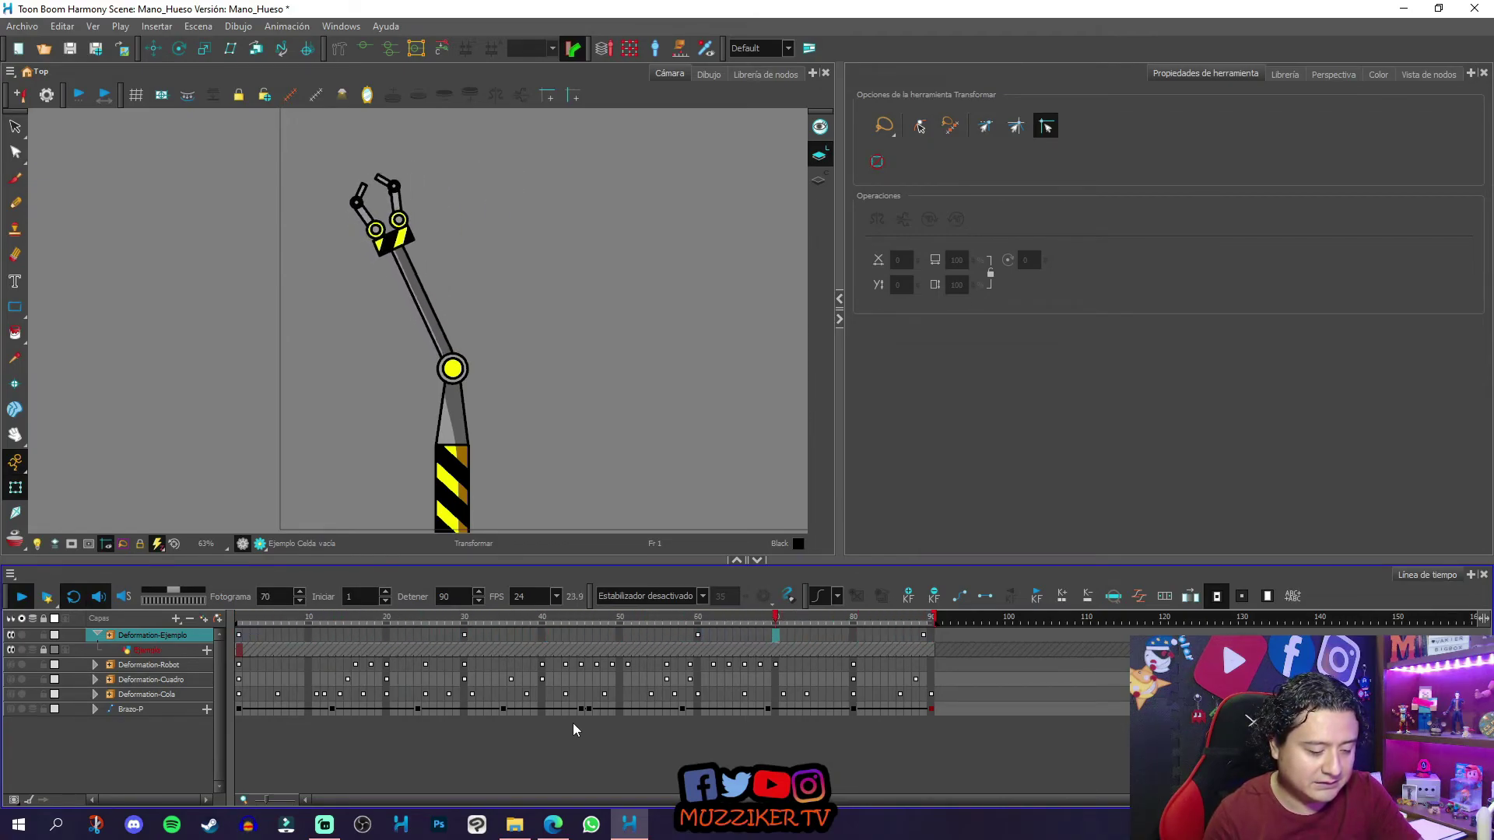
Step: At frame 60, spread both claws wider with their tips bent inward, and replay the animation from frame 1
left_click(698, 618)
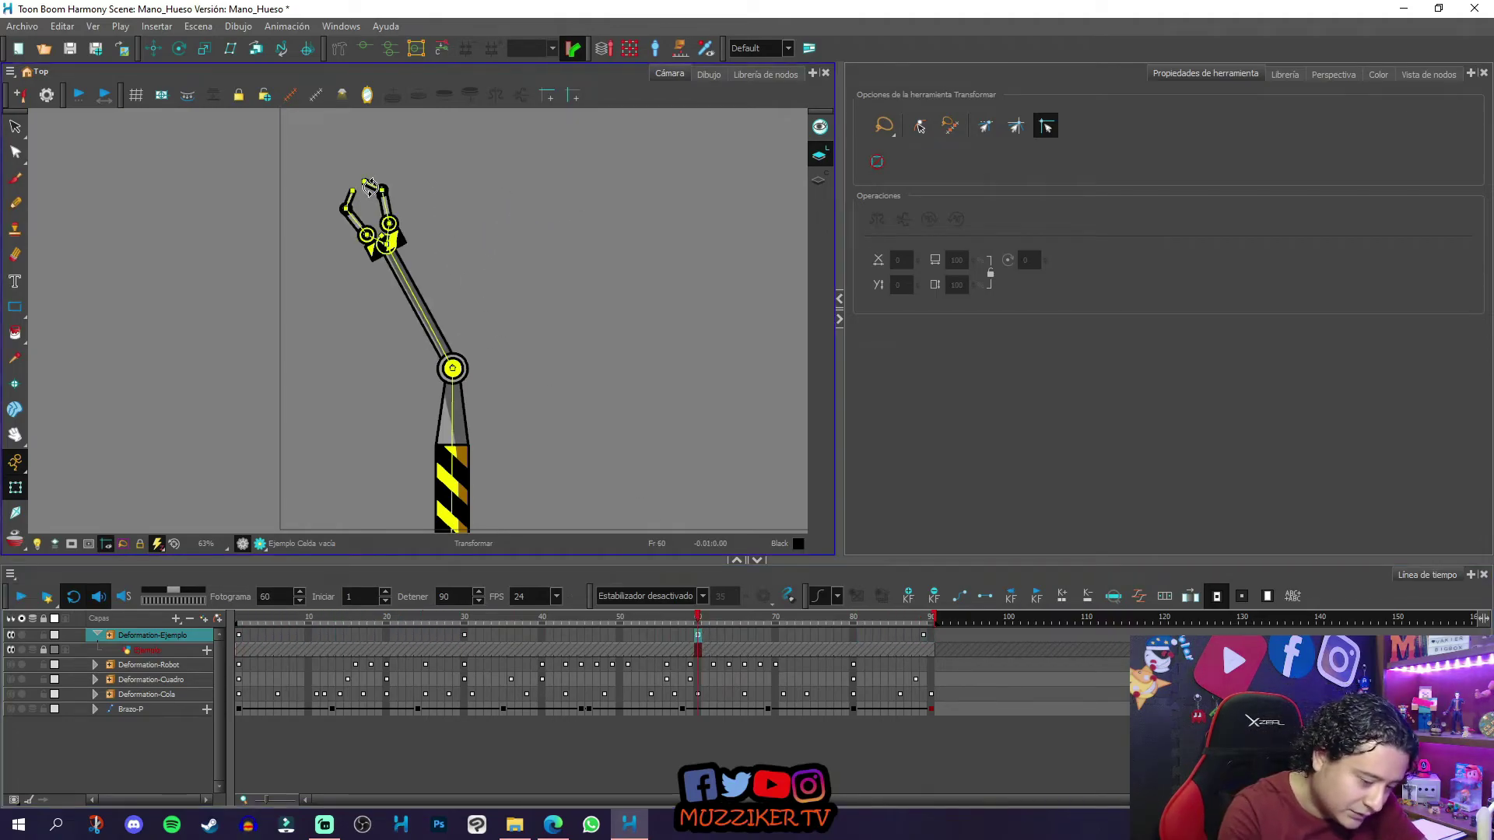
left_click(387, 205)
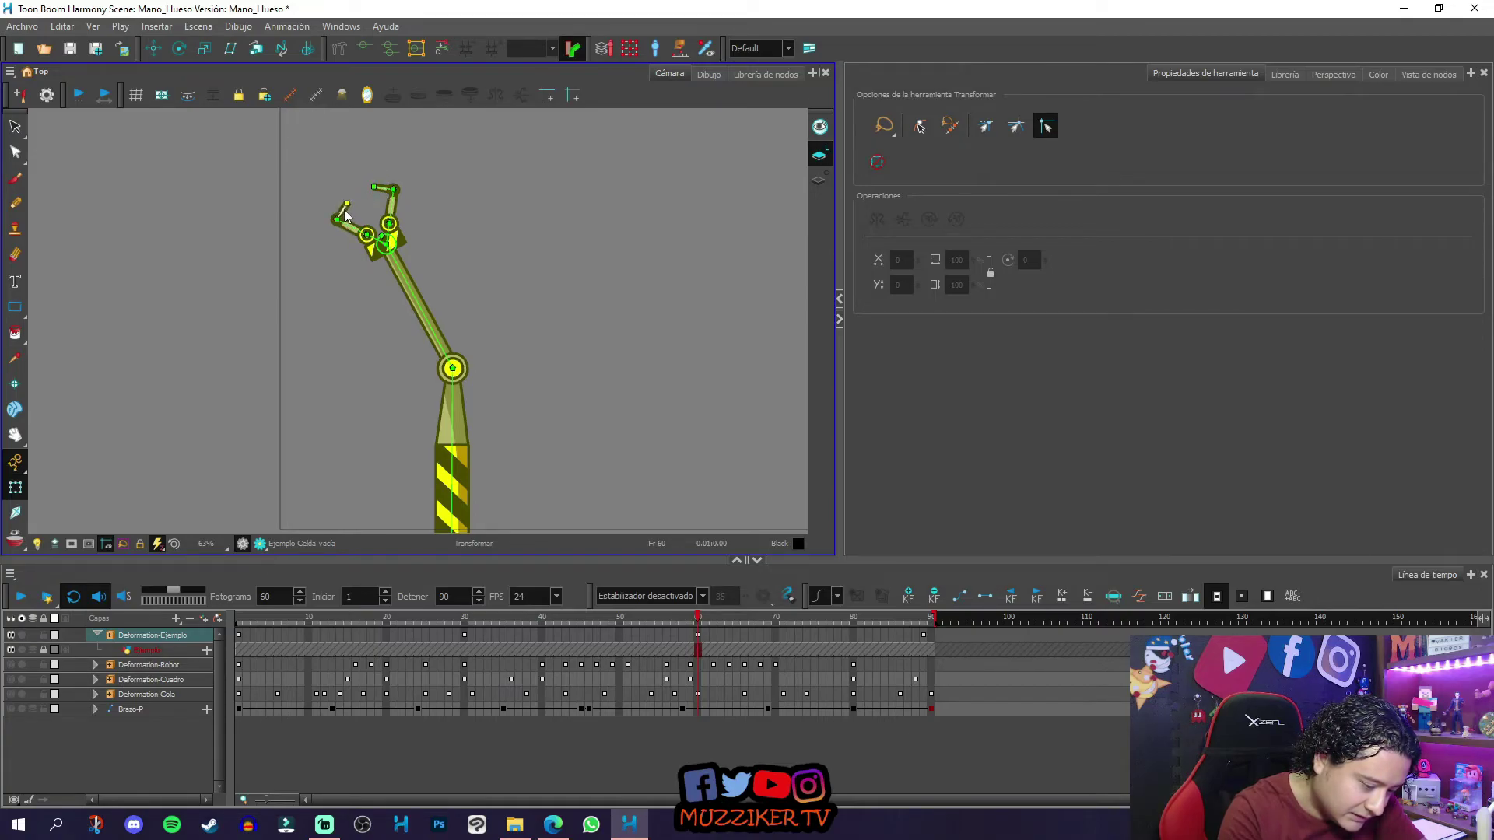
left_click_drag(698, 621, 235, 624)
left_click(22, 598)
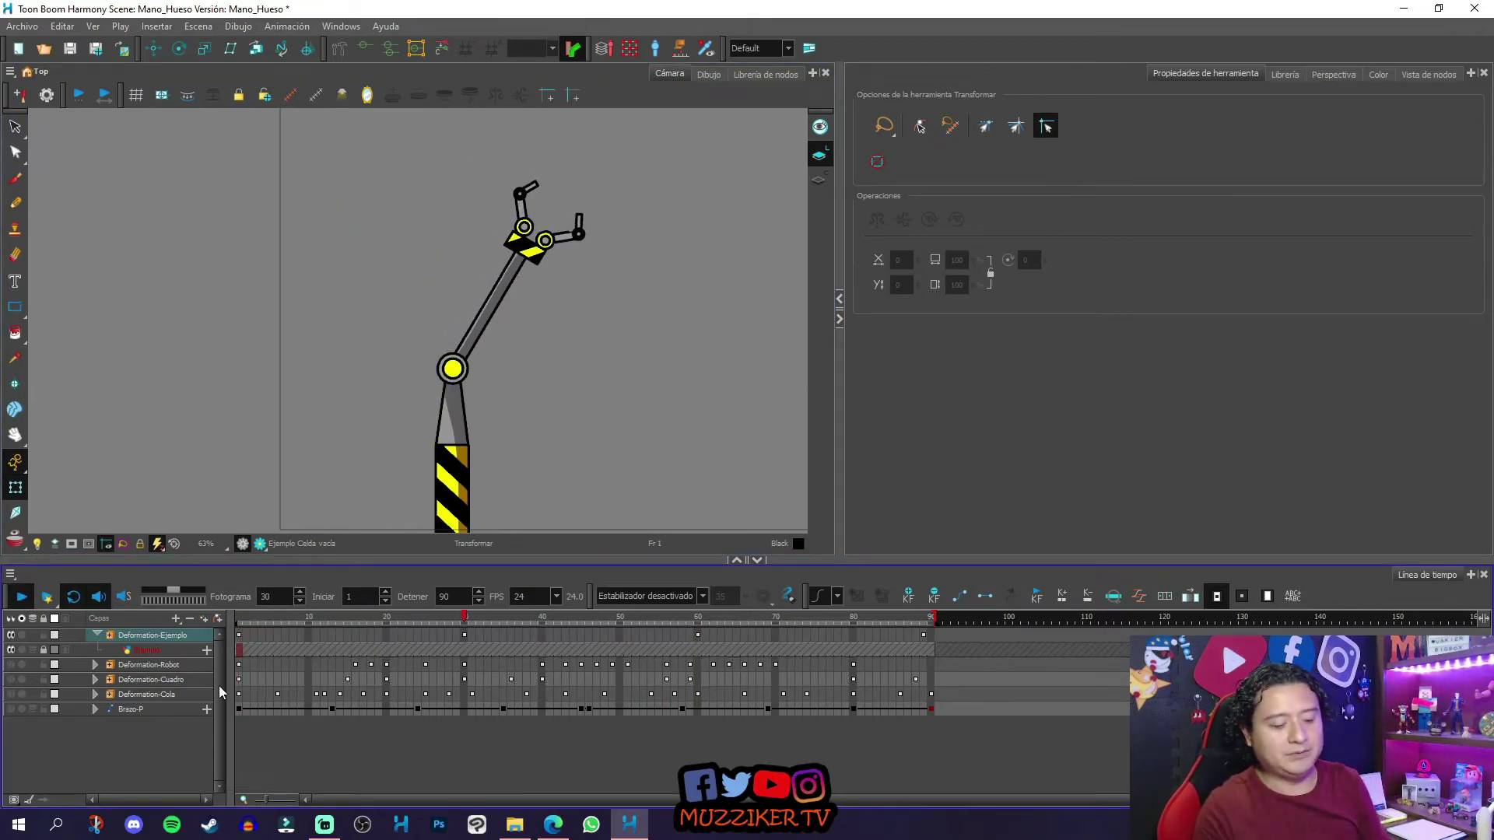